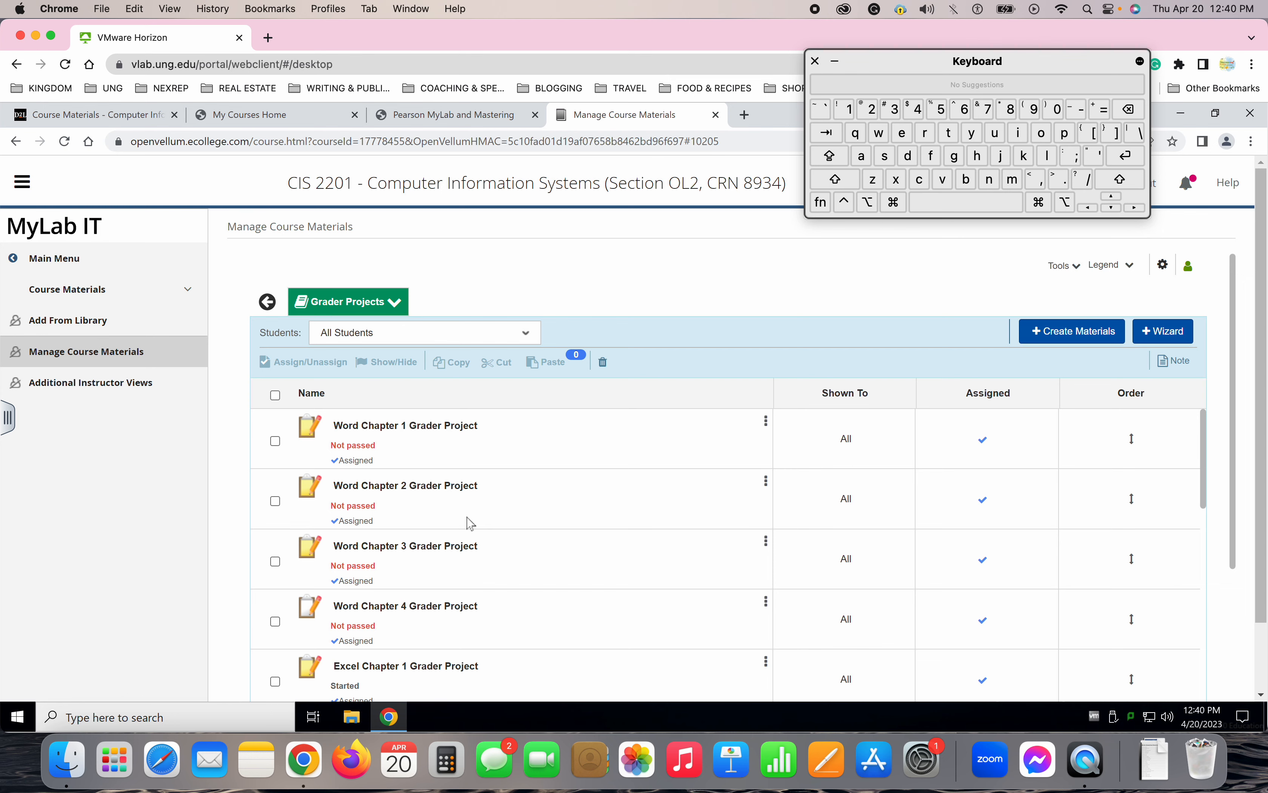
Step: Open the Access Chapter 1 Grader Project from the Grader Projects list
scroll(470, 523, "down", 10)
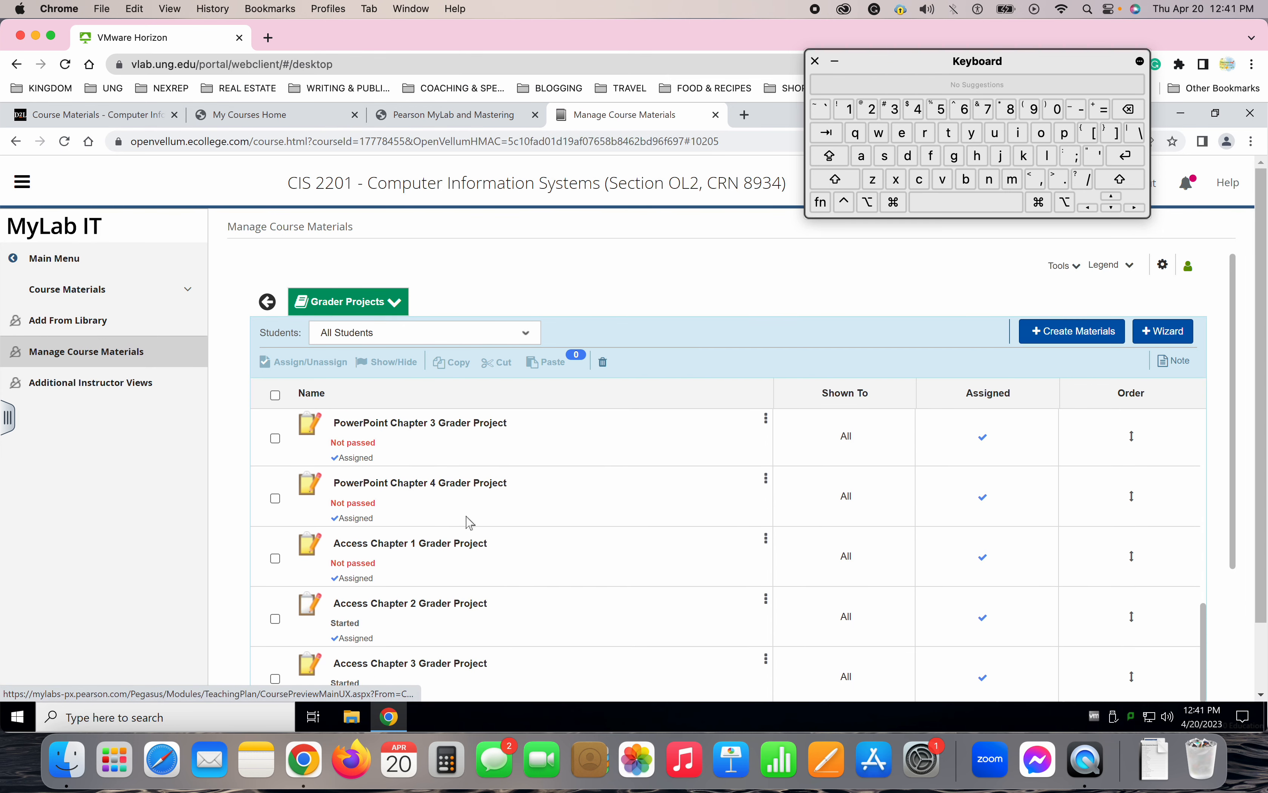
scroll(470, 521, "down", 1)
scroll(467, 519, "up", 2)
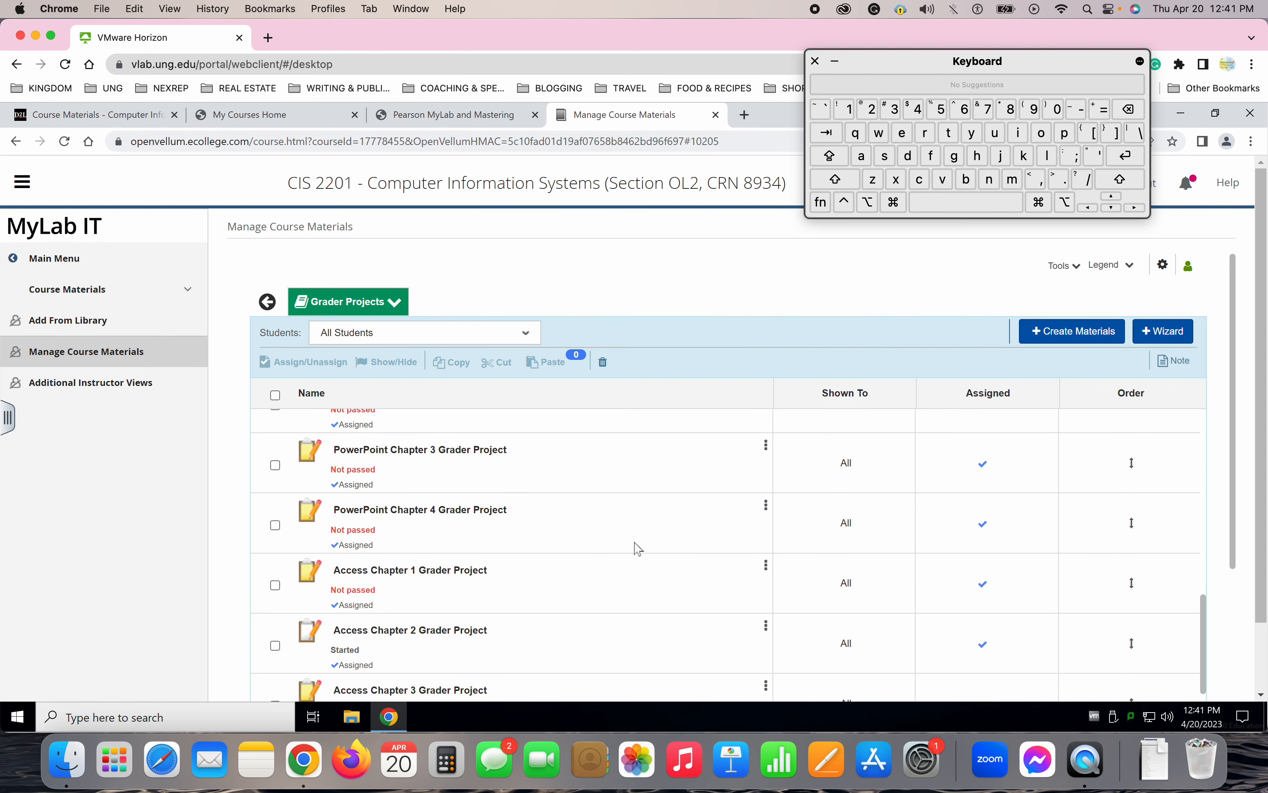
left_click(418, 575)
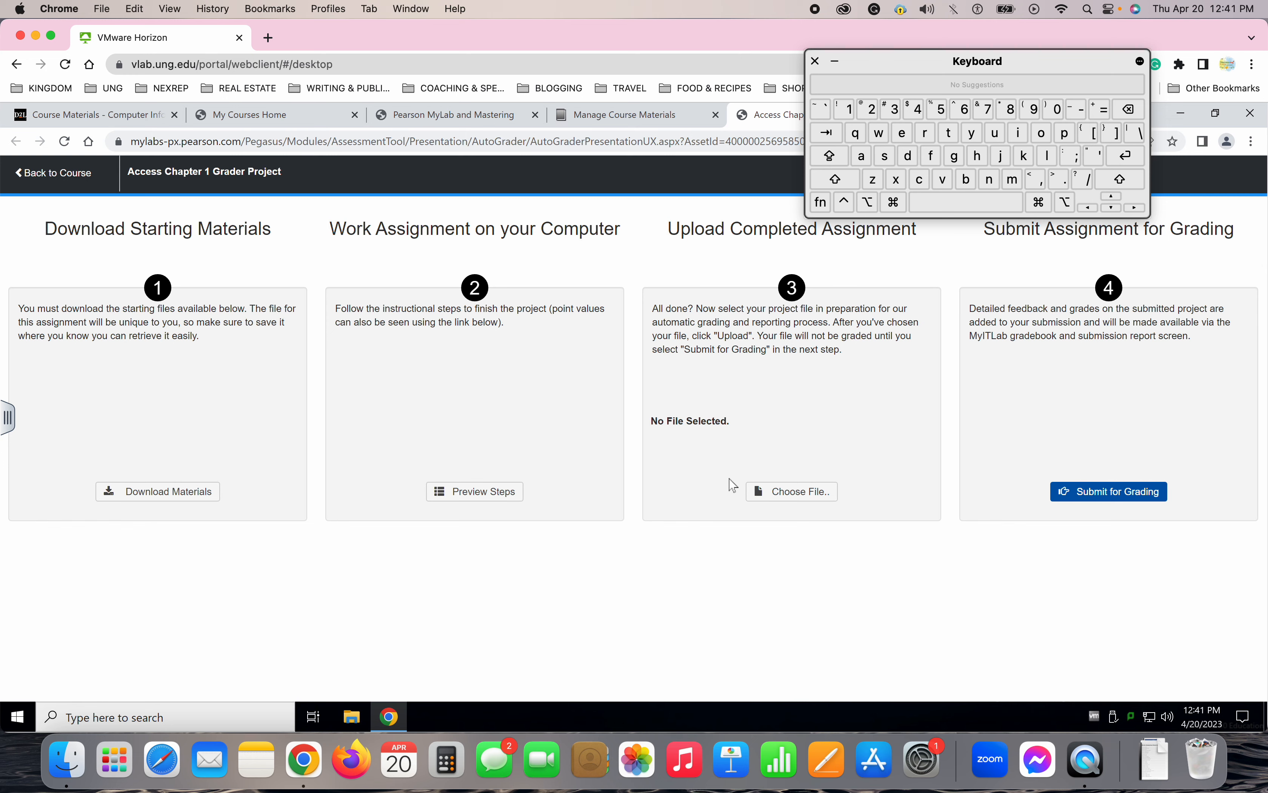
Step: Download the .accdb database from the project's starting materials and show the downloaded file in its folder
left_click(211, 502)
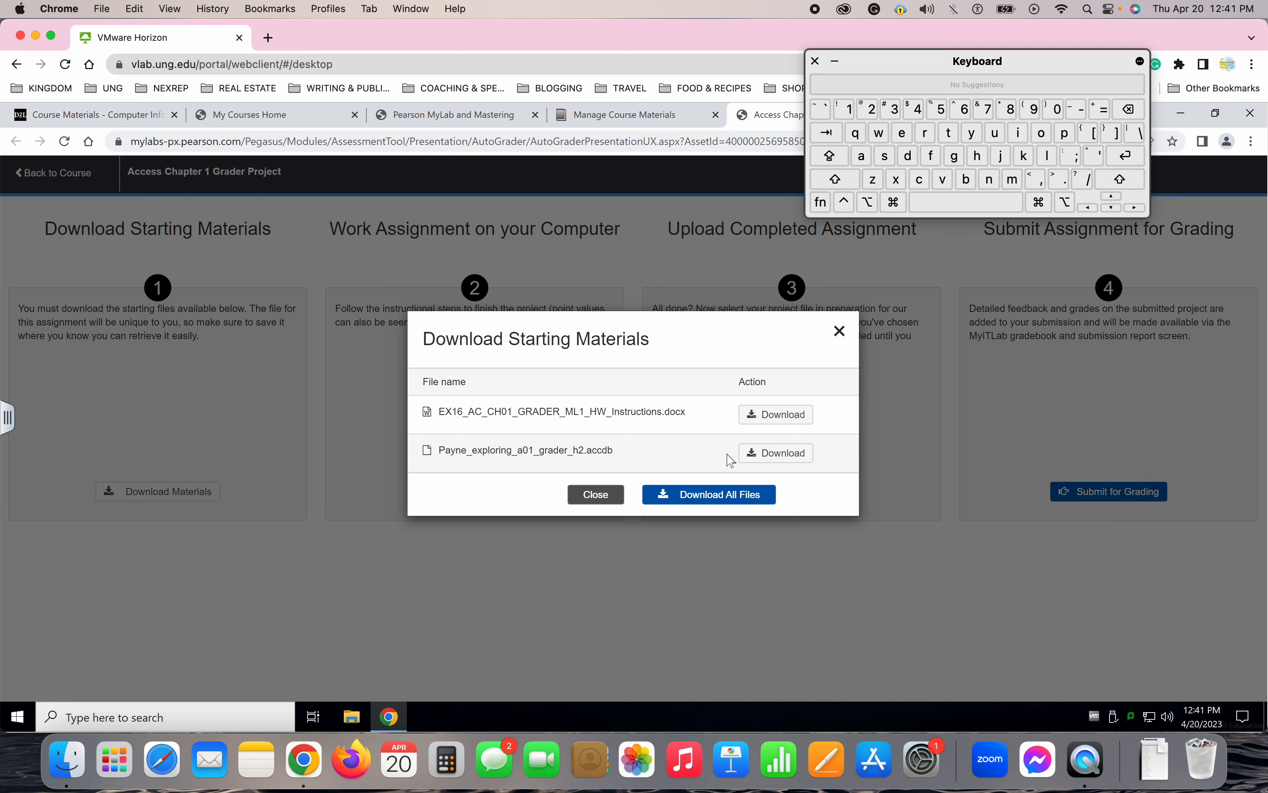
left_click(772, 452)
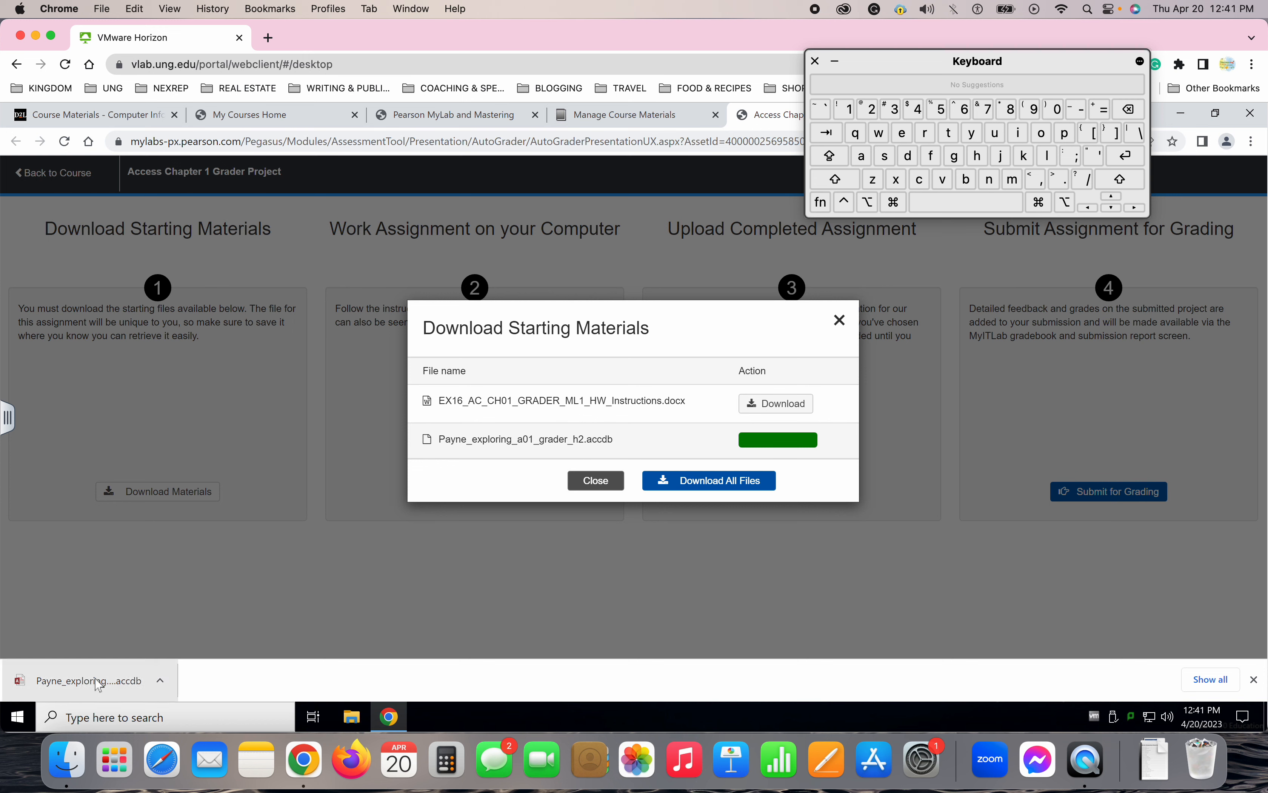
left_click(165, 687)
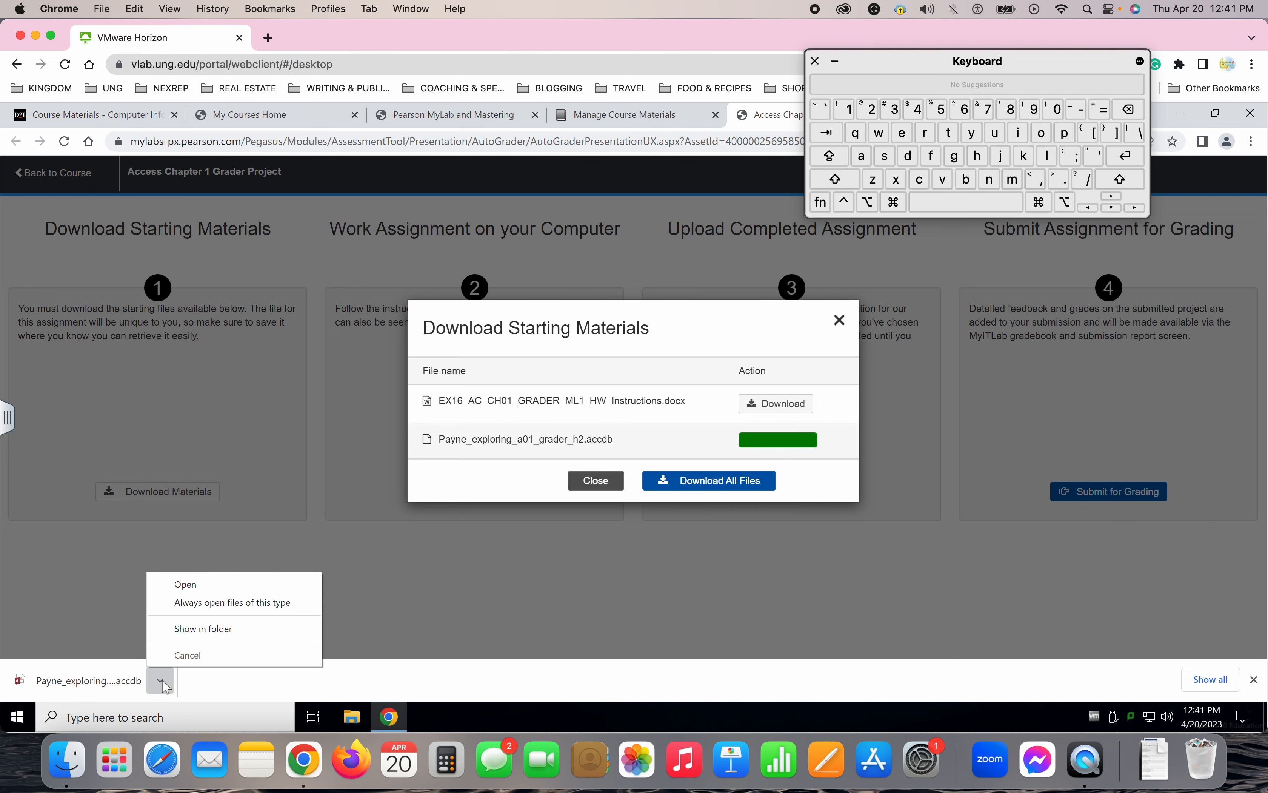
left_click(206, 629)
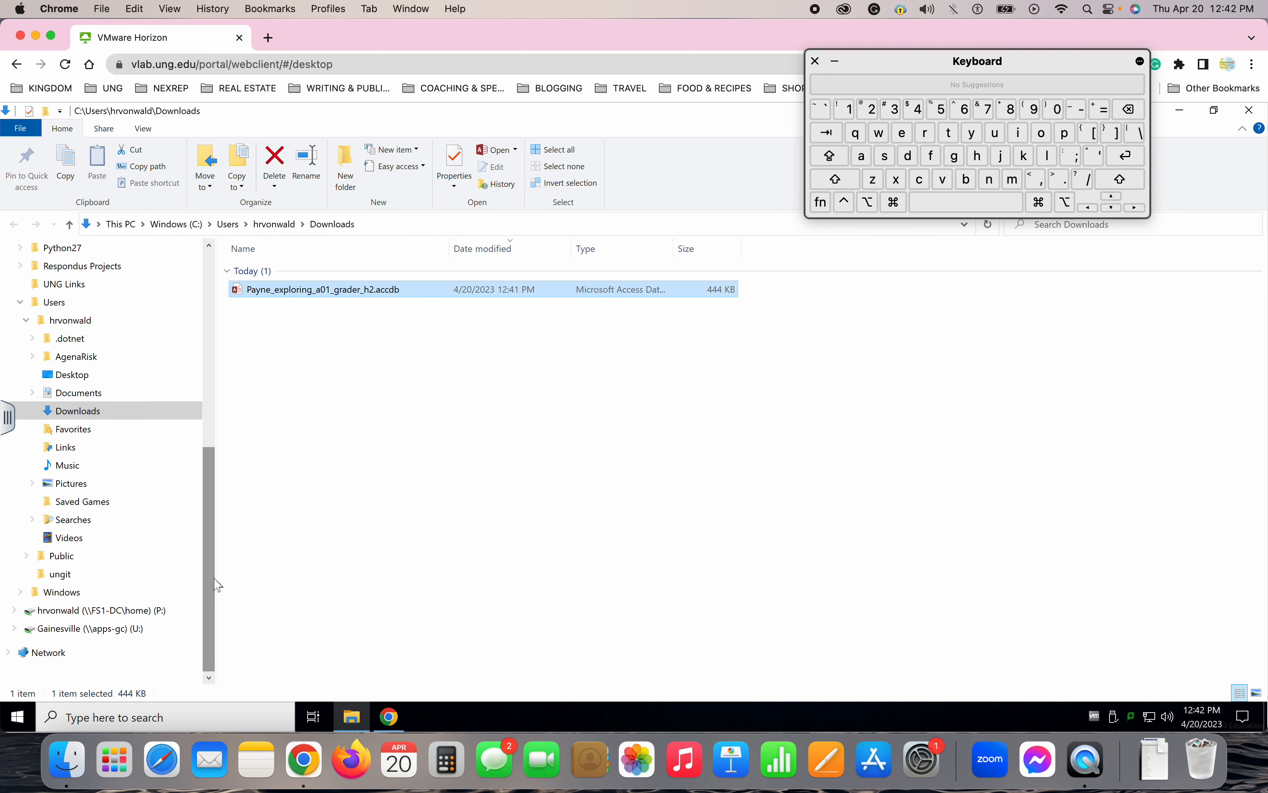
Step: Copy the downloaded grader database to the home (P:) drive and open that copy in Access
mouse_move(216, 579)
left_mouse_down()
mouse_move(122, 575)
mouse_move(237, 577)
mouse_move(201, 577)
left_mouse_up()
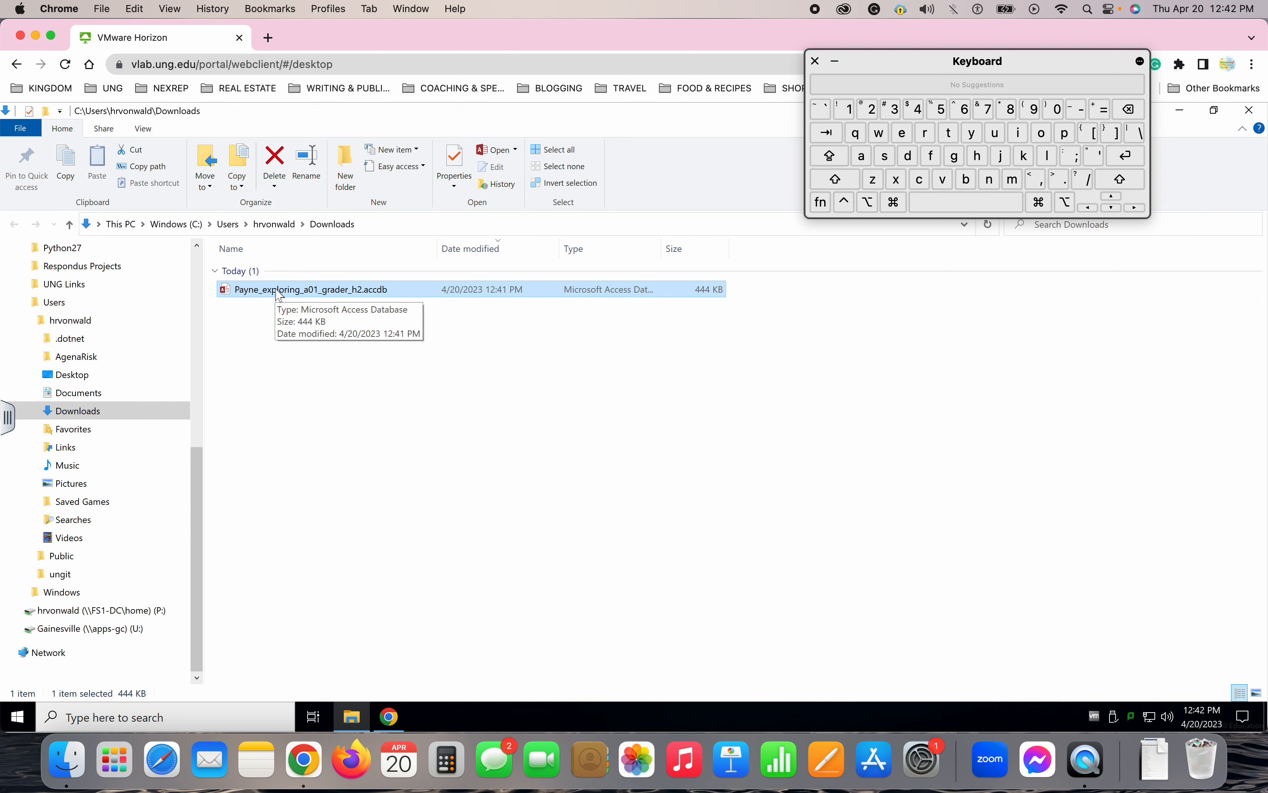
left_click_drag(279, 295, 114, 607)
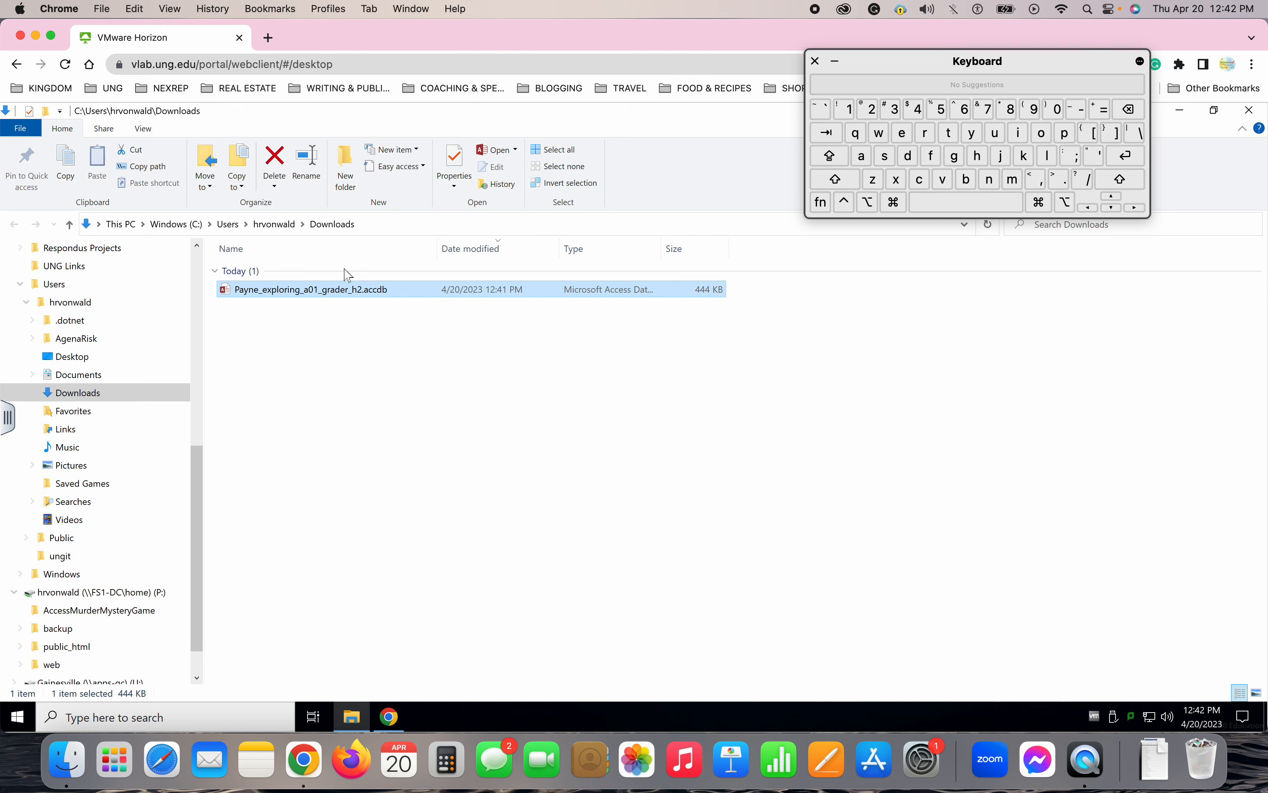
left_click_drag(291, 294, 105, 597)
left_click(70, 594)
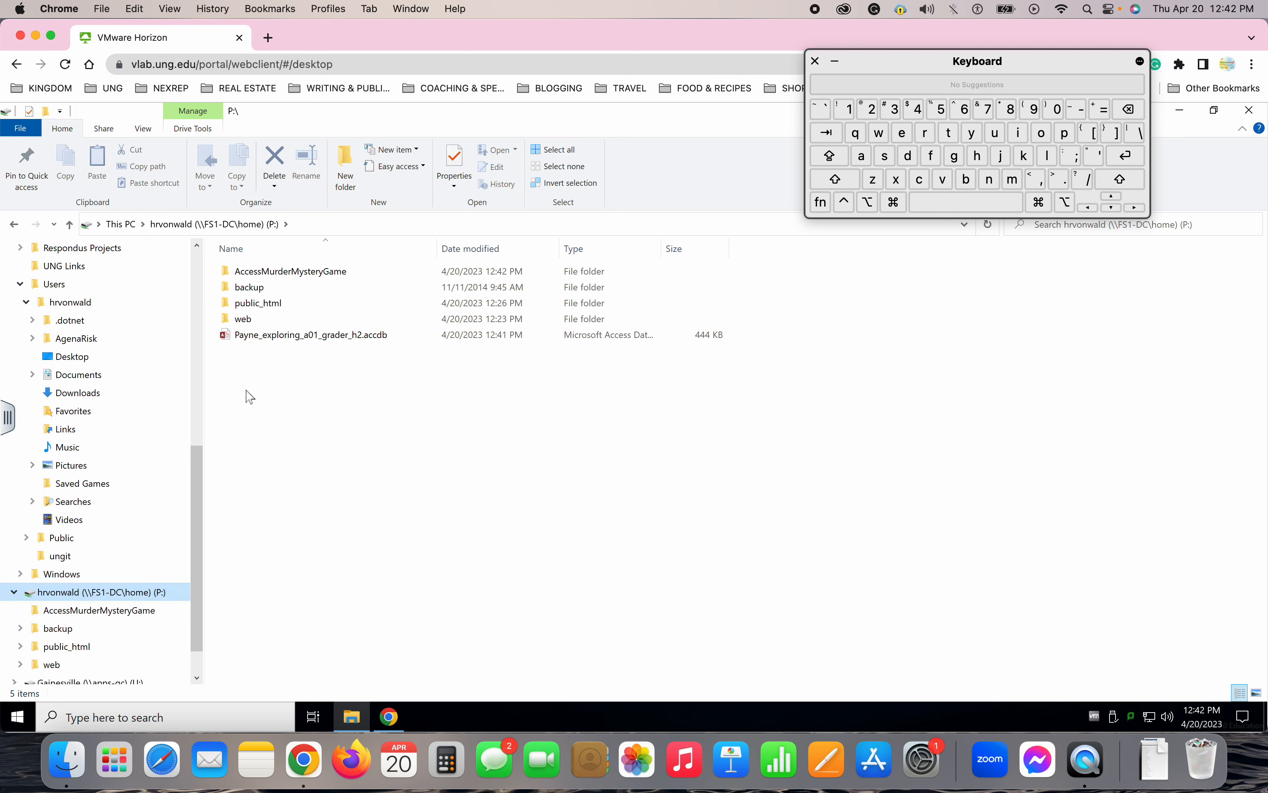
double_click(324, 341)
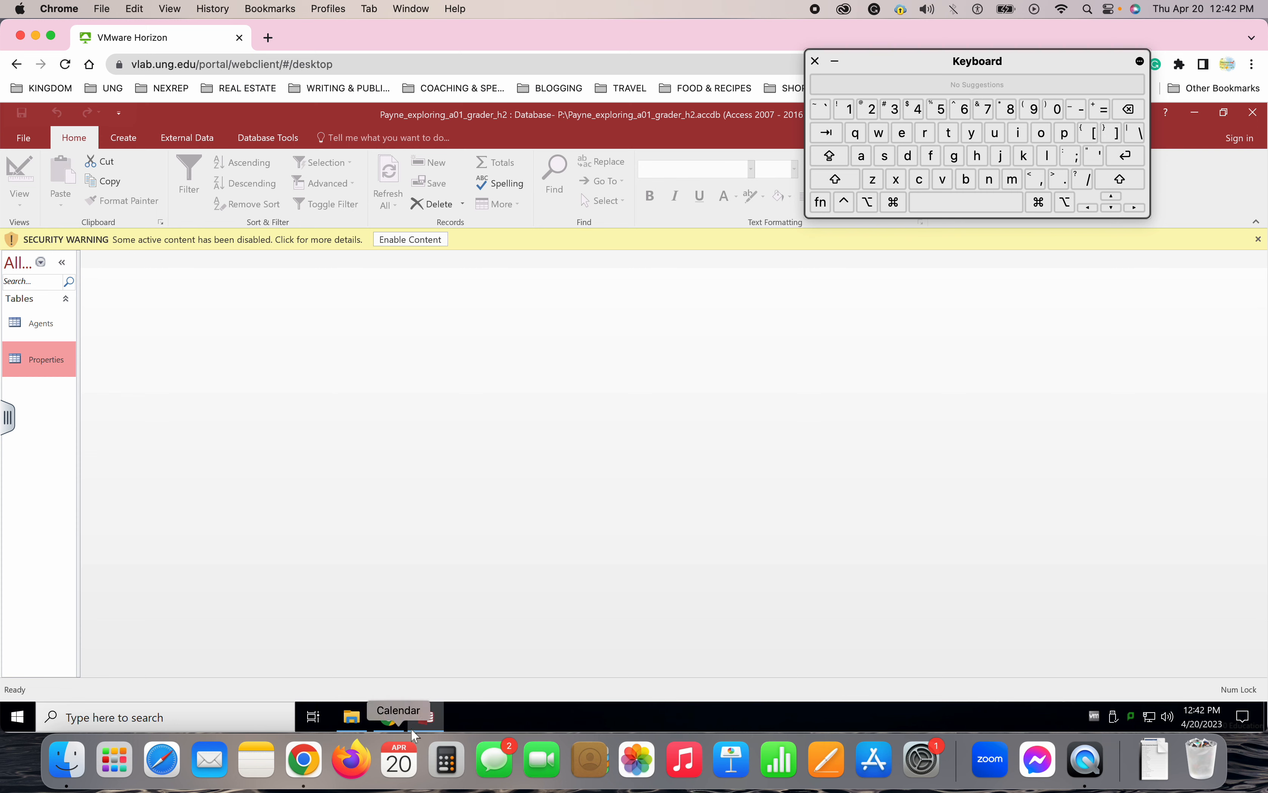
Step: Switch back to Chrome and download EX16_AC_CH01_GRADER_ML1_HW_Instructions.docx from the starting materials
left_click(383, 719)
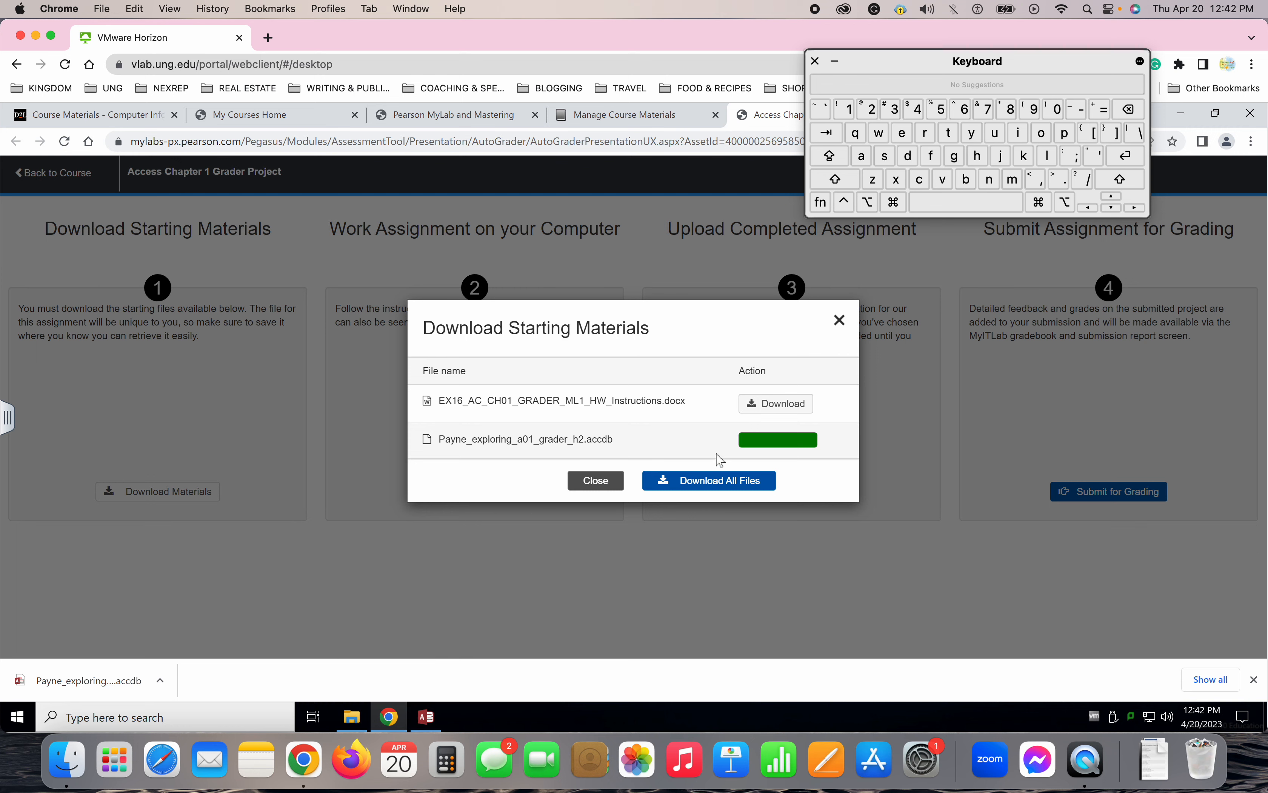
left_click(764, 408)
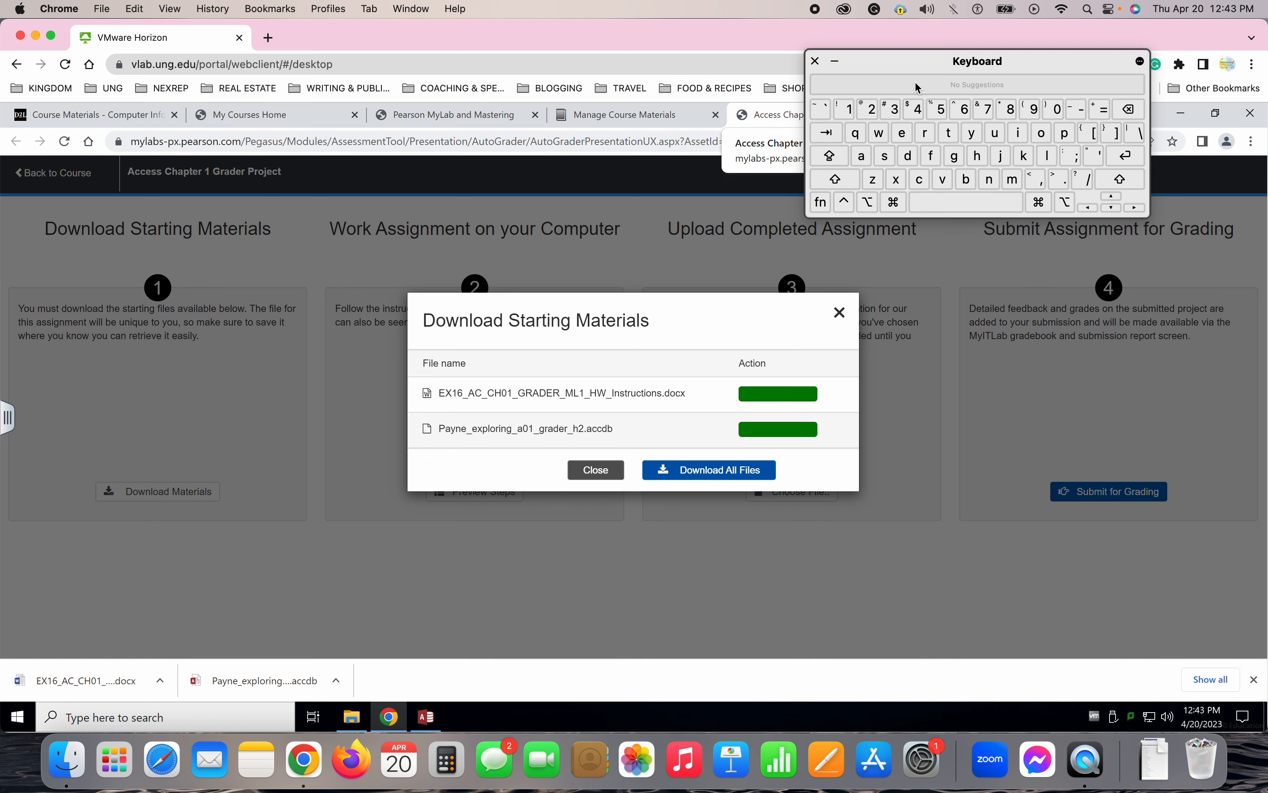
left_click(837, 63)
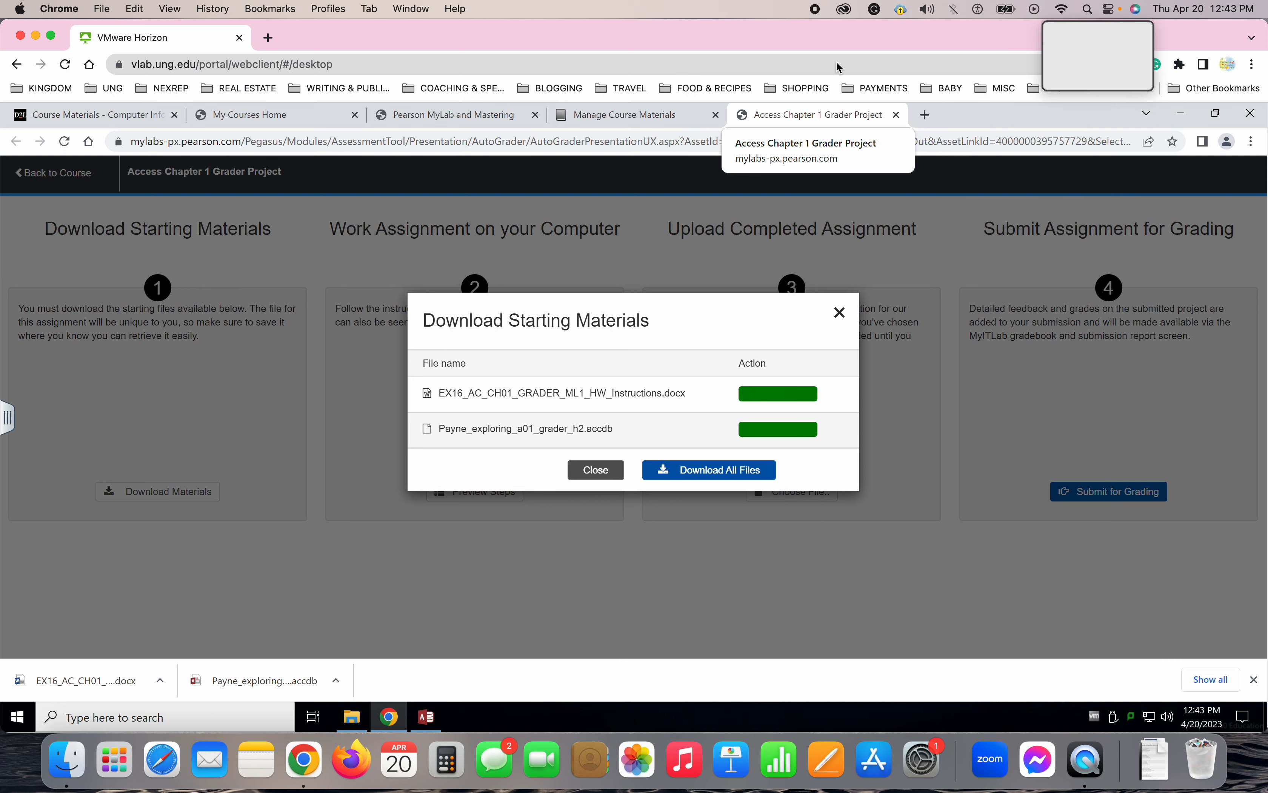
left_click(1093, 62)
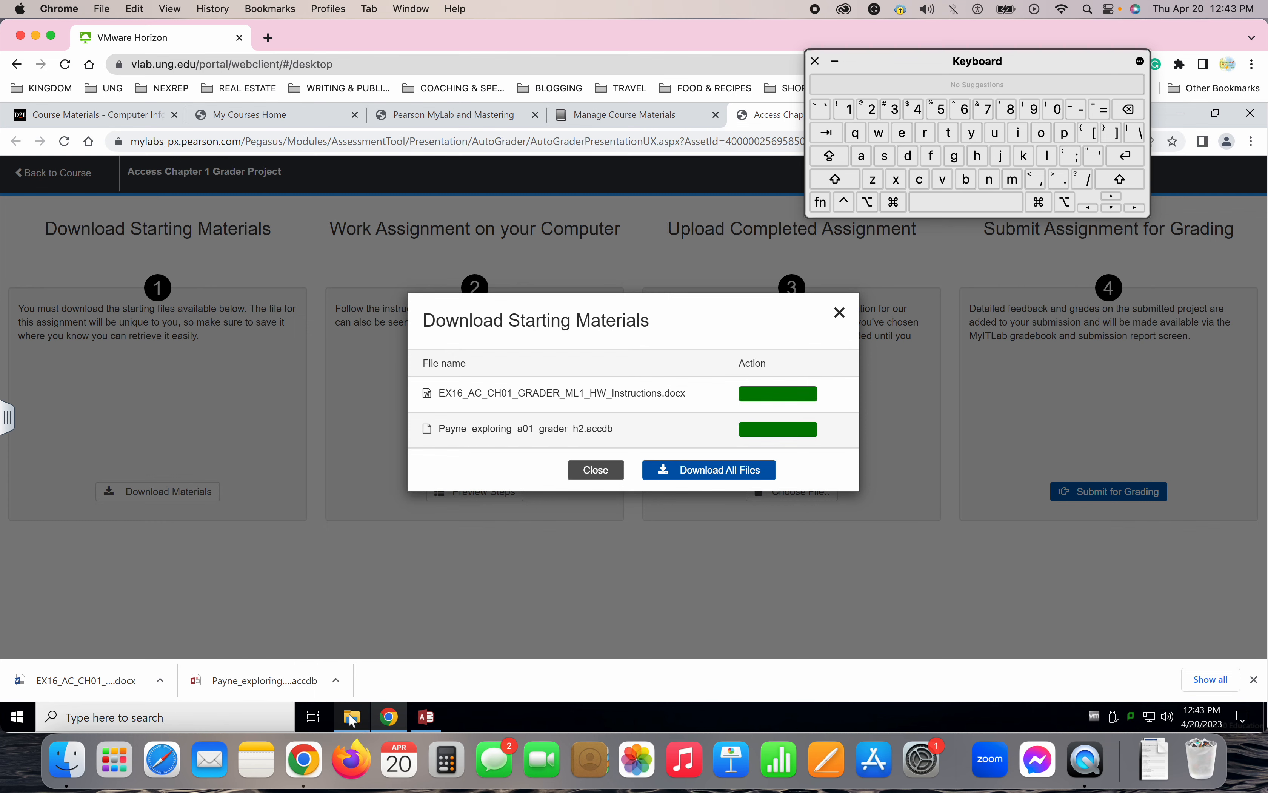
left_click(428, 719)
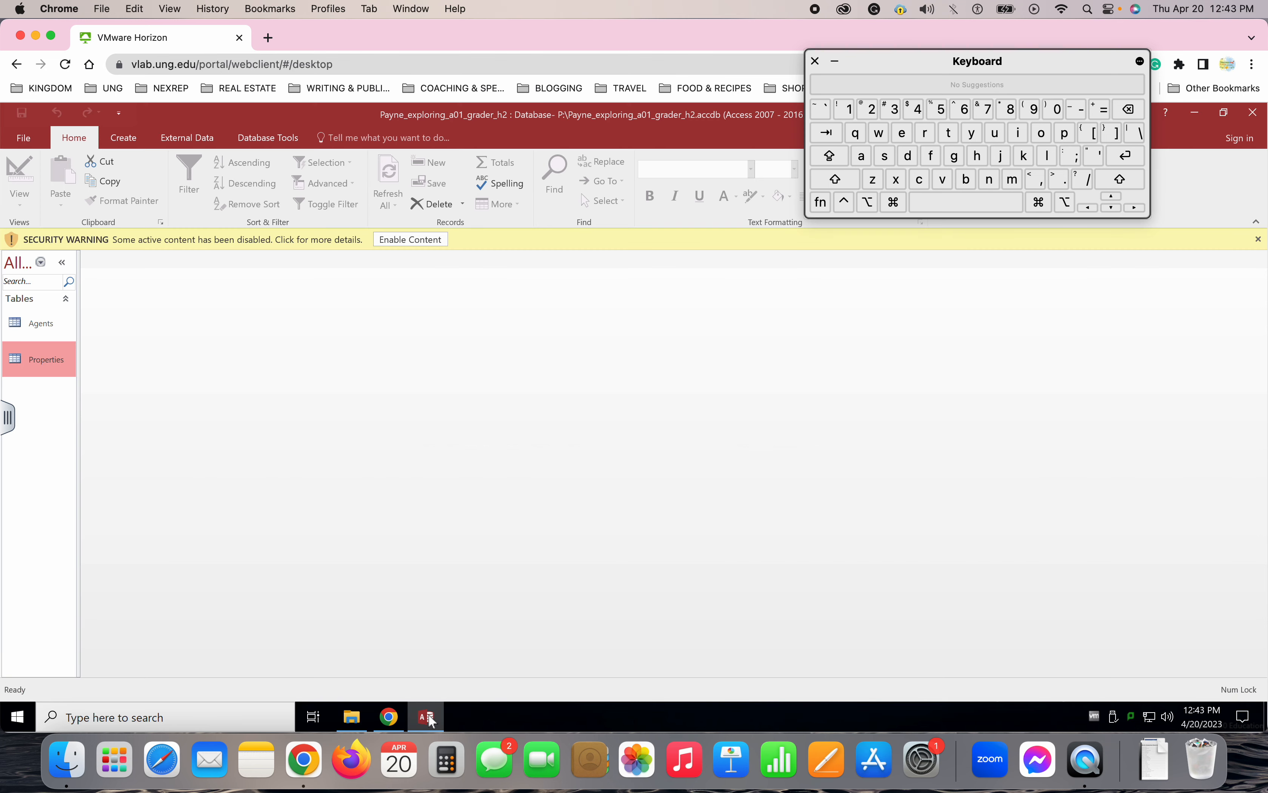
left_click(389, 717)
Step: Open the downloaded instructions document in Word, close its navigation pane and enable editing
left_click(71, 684)
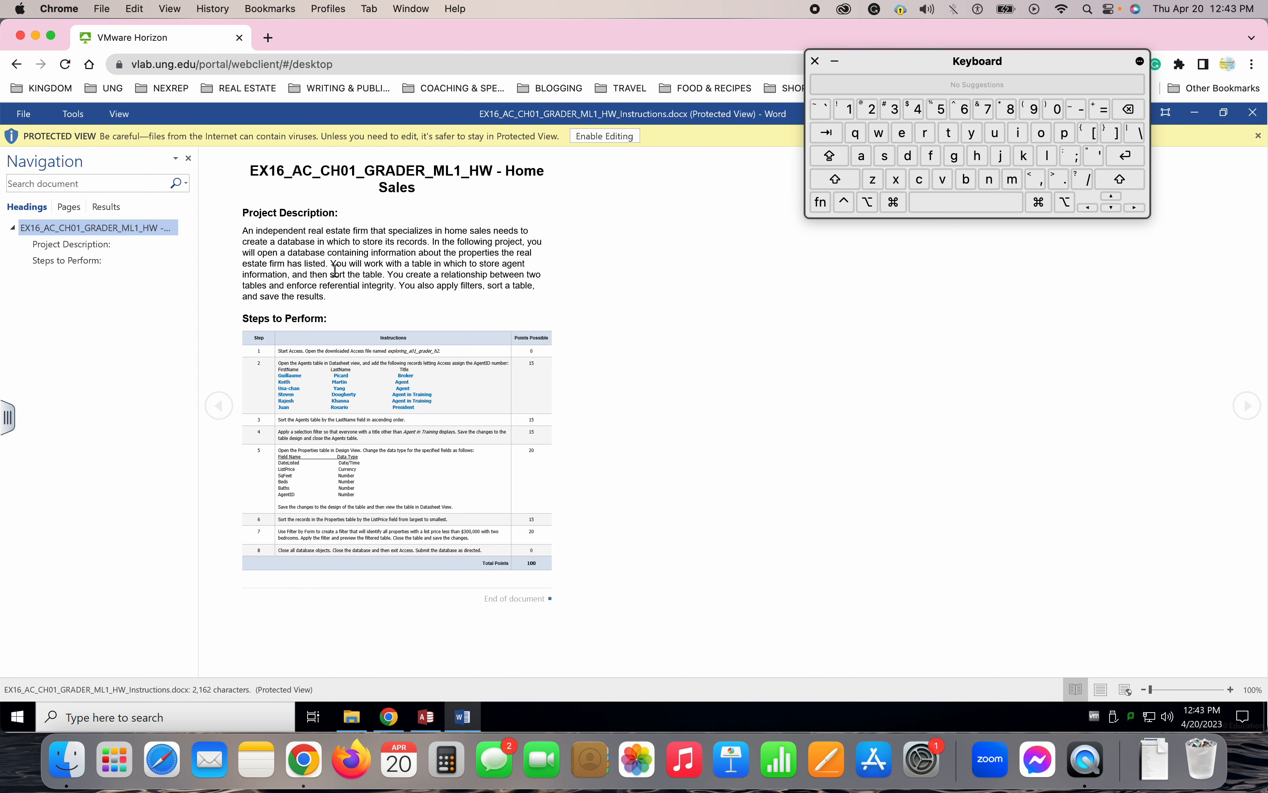
left_click(188, 158)
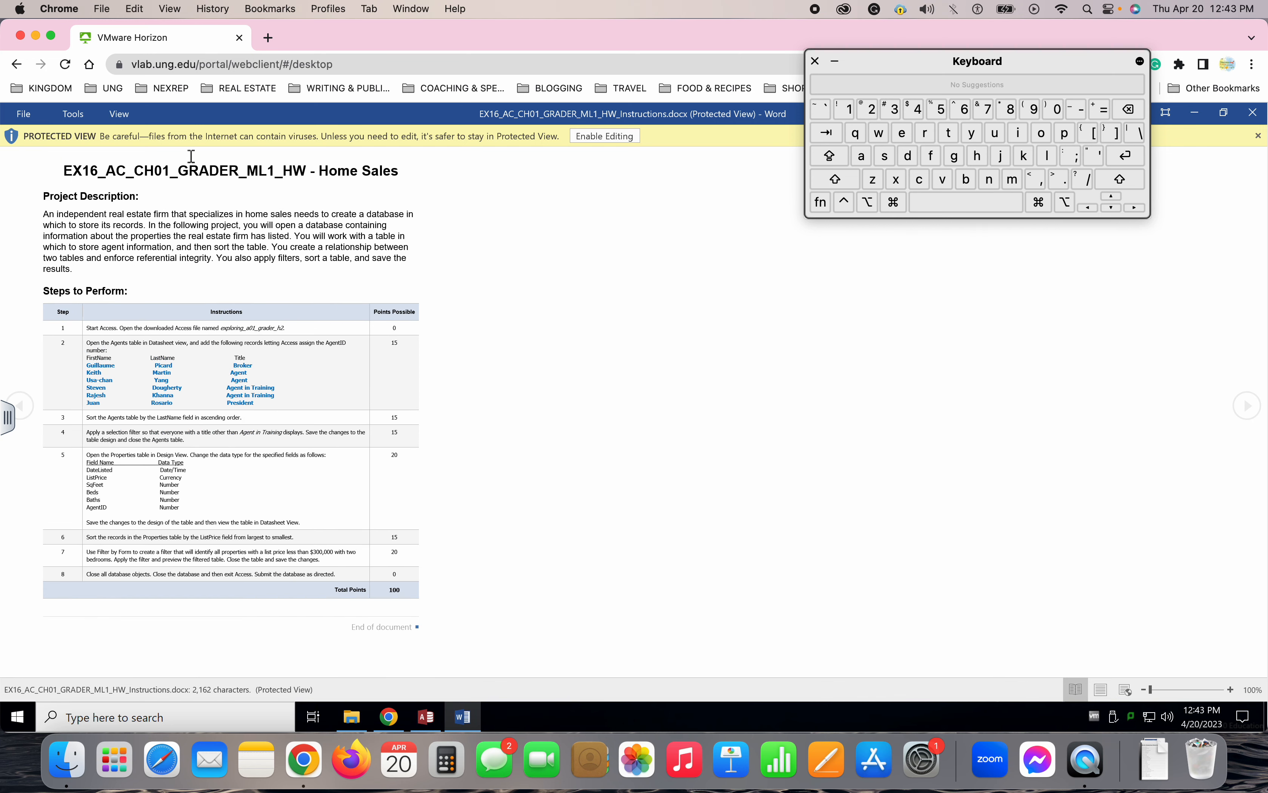
left_click(605, 137)
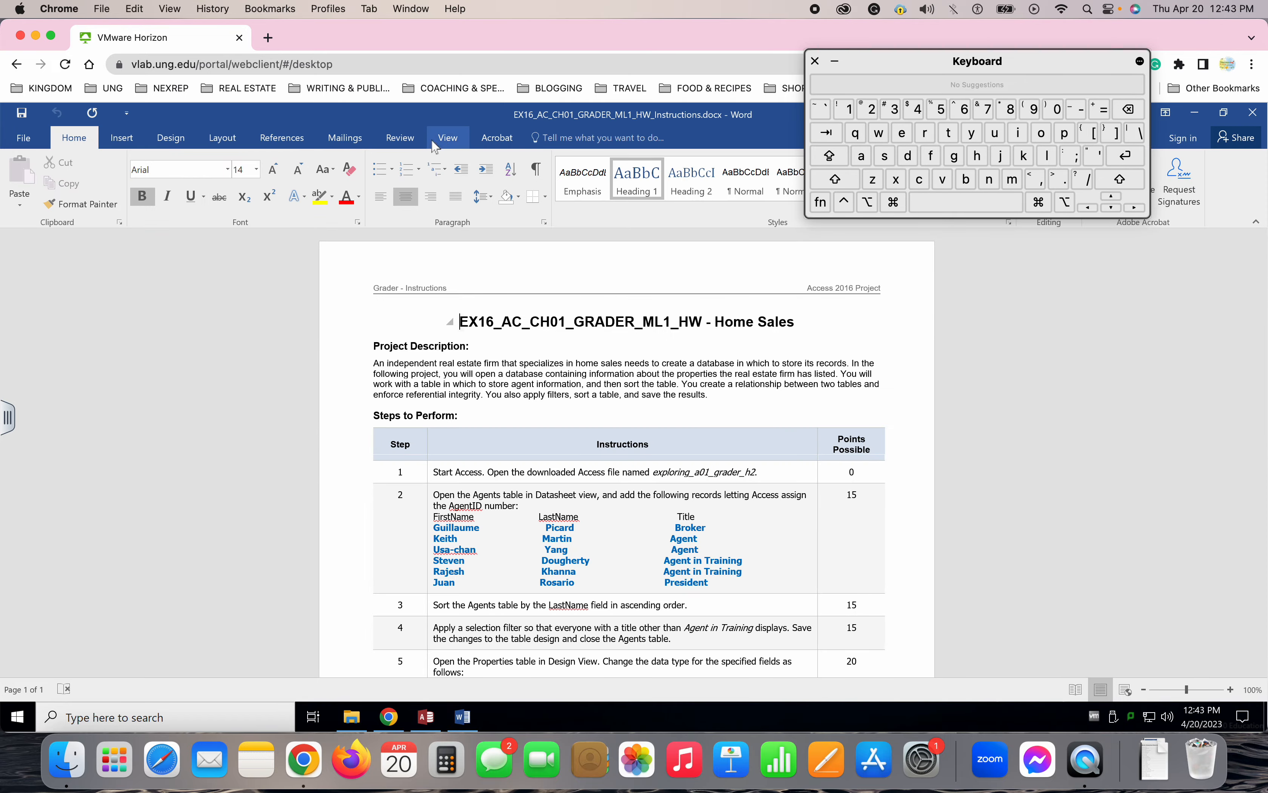
Step: Fit the instructions document to page width and bring the first steps of the Steps to Perform table into view
left_click(437, 141)
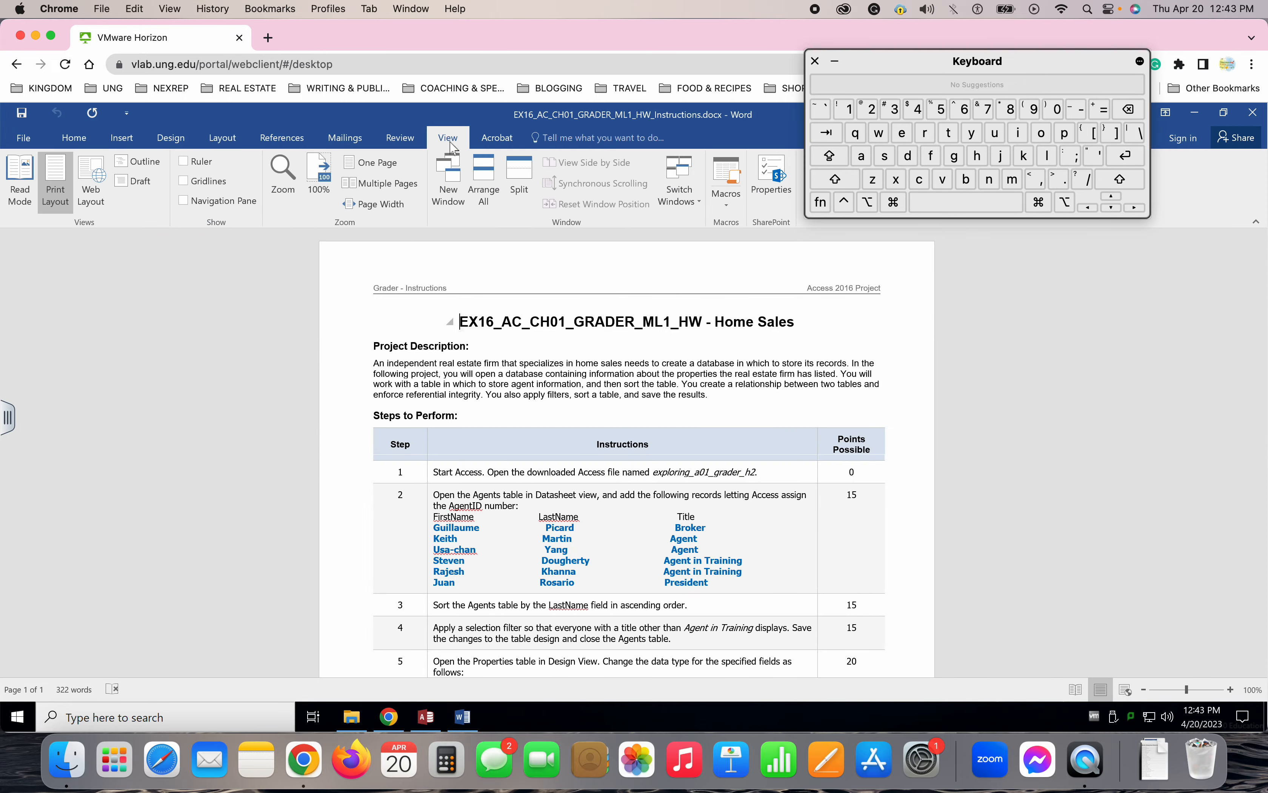
left_click(373, 210)
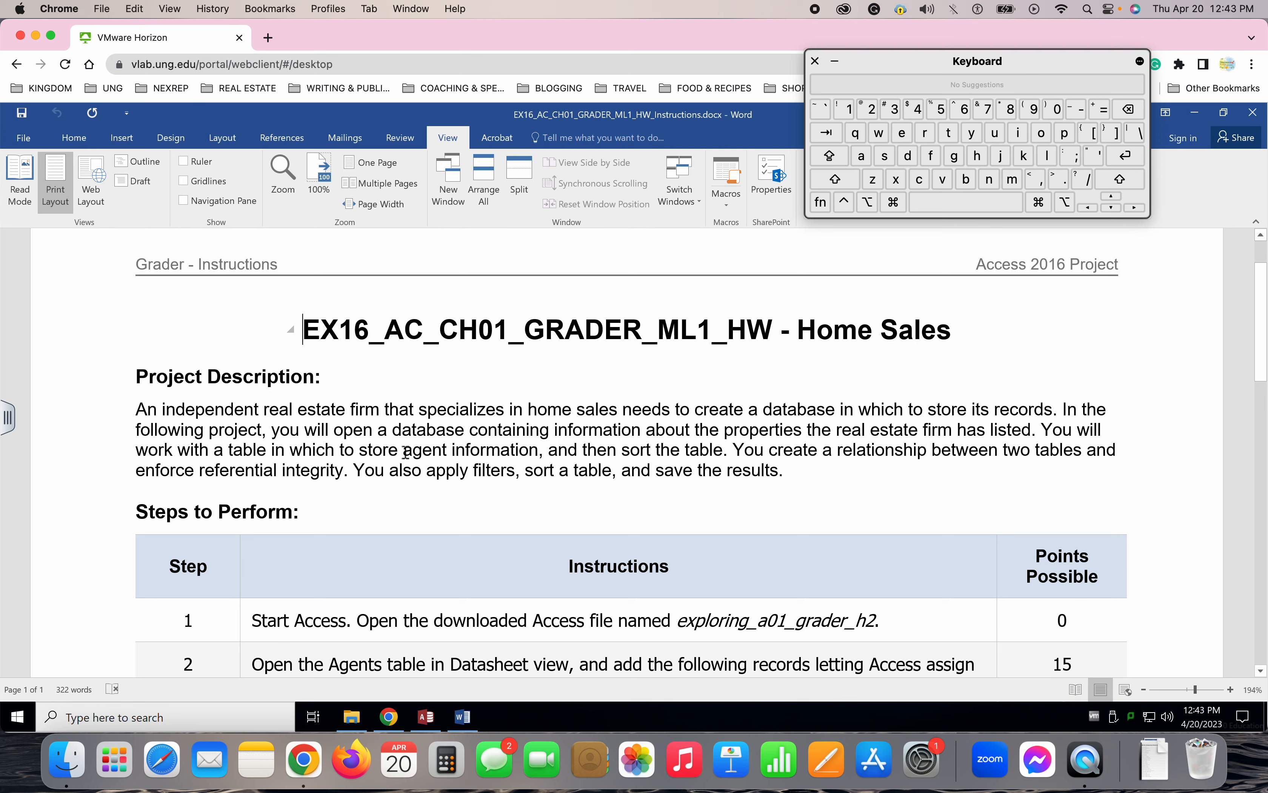
scroll(405, 452, "down", 5)
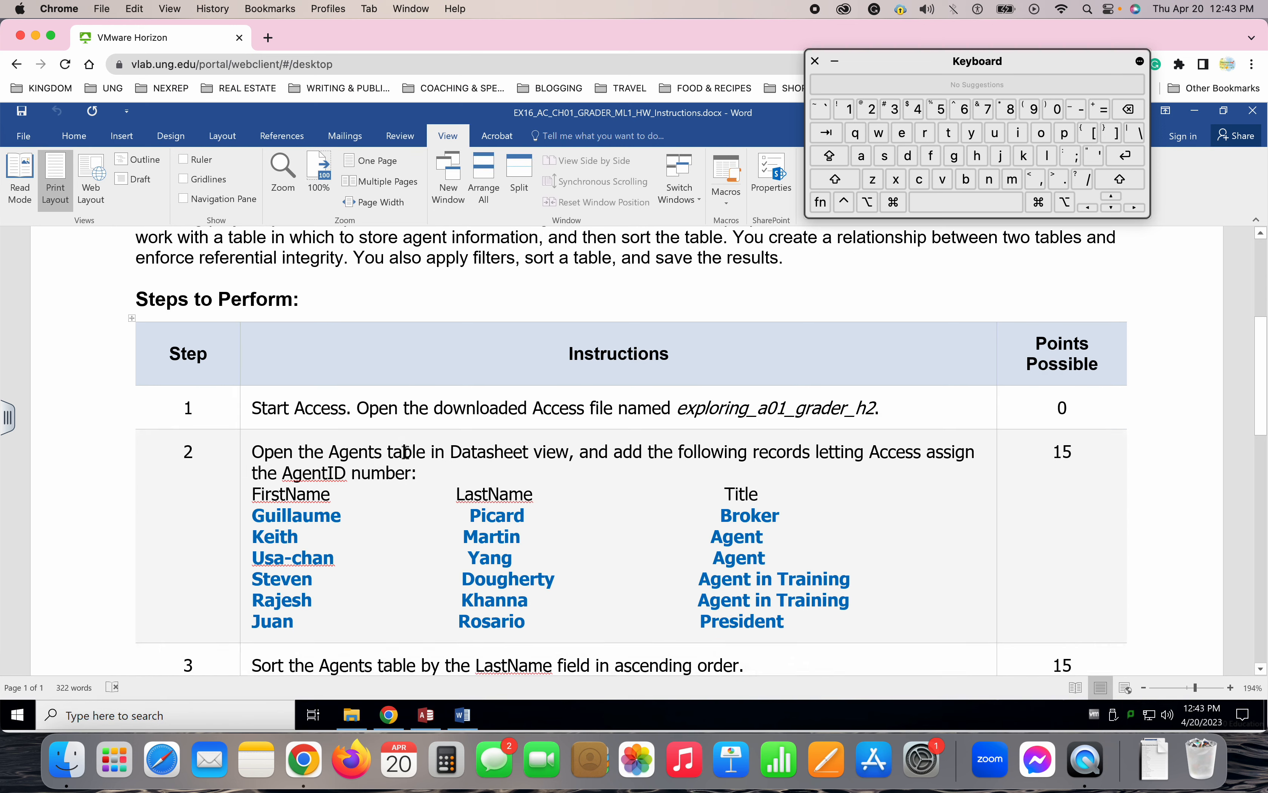
scroll(405, 452, "down", 2)
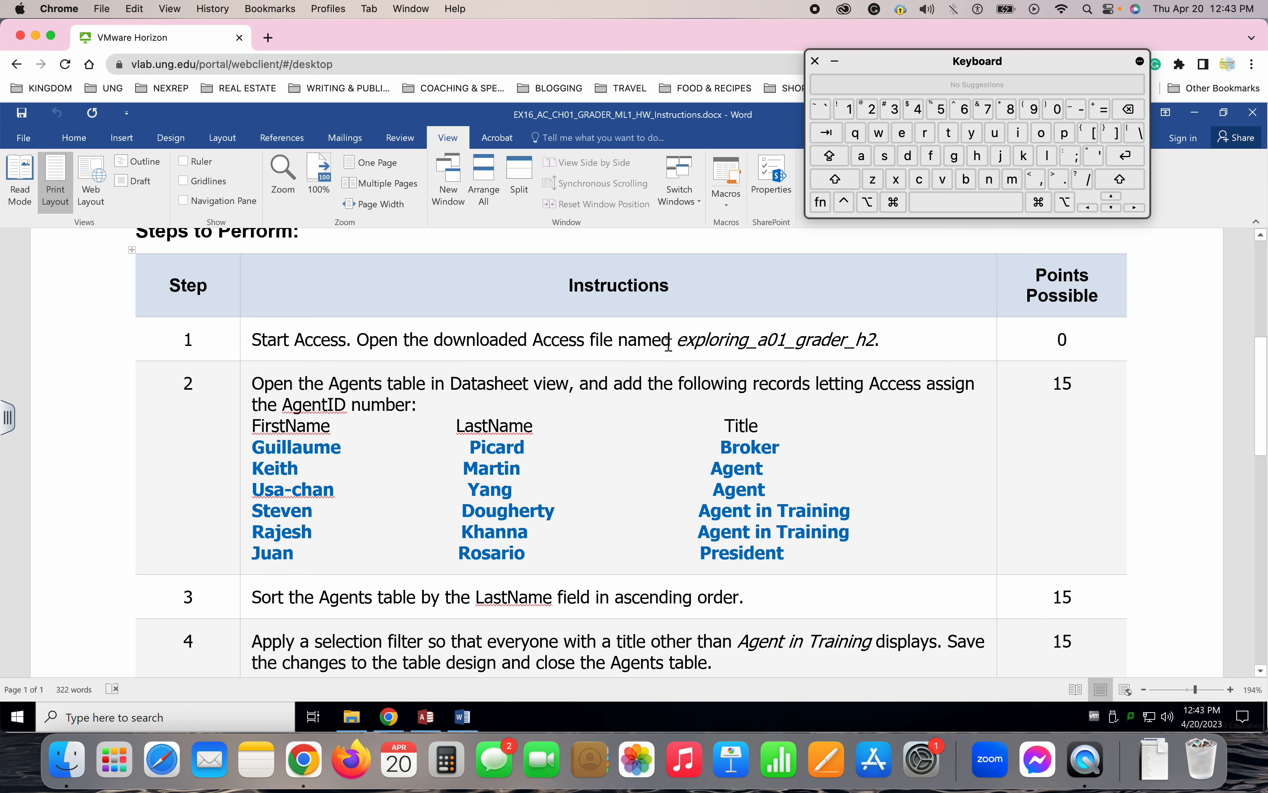
Step: Switch to the Access database and minimize the on-screen keyboard
left_click(430, 721)
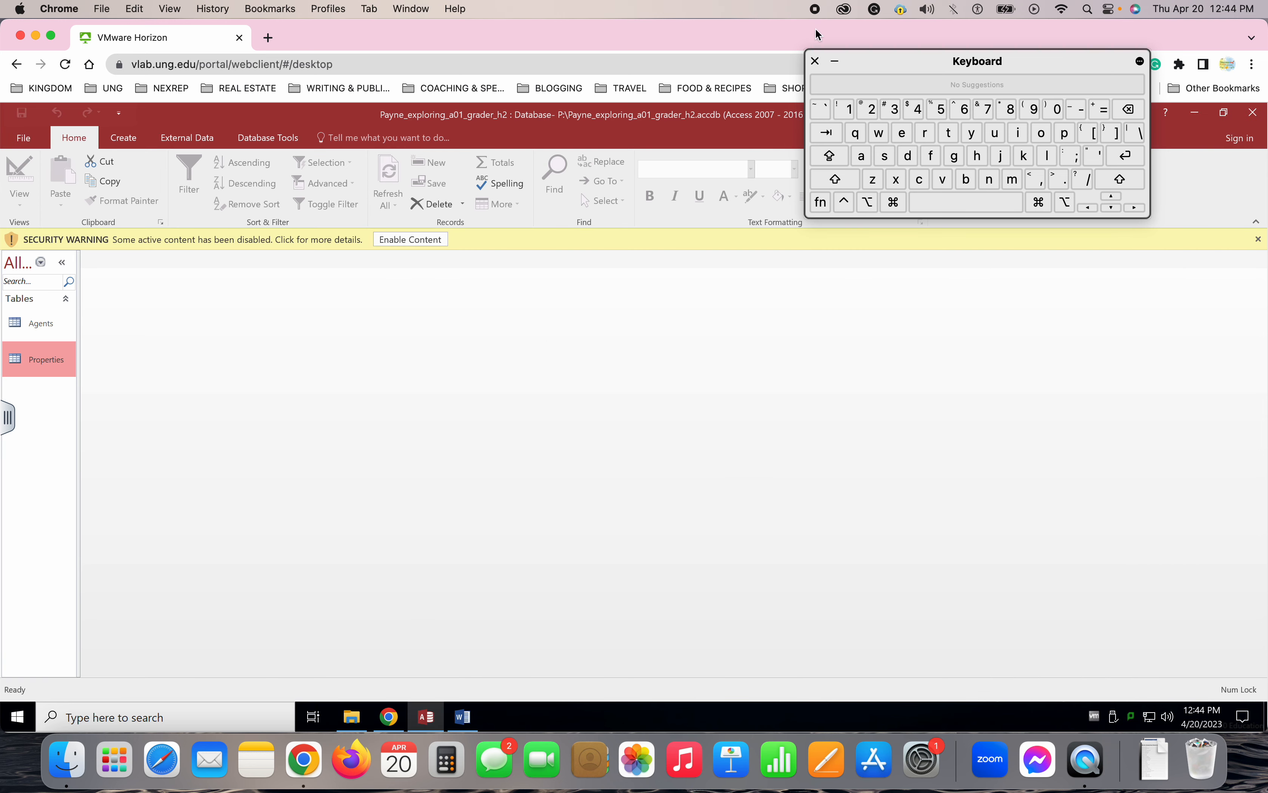
left_click(834, 62)
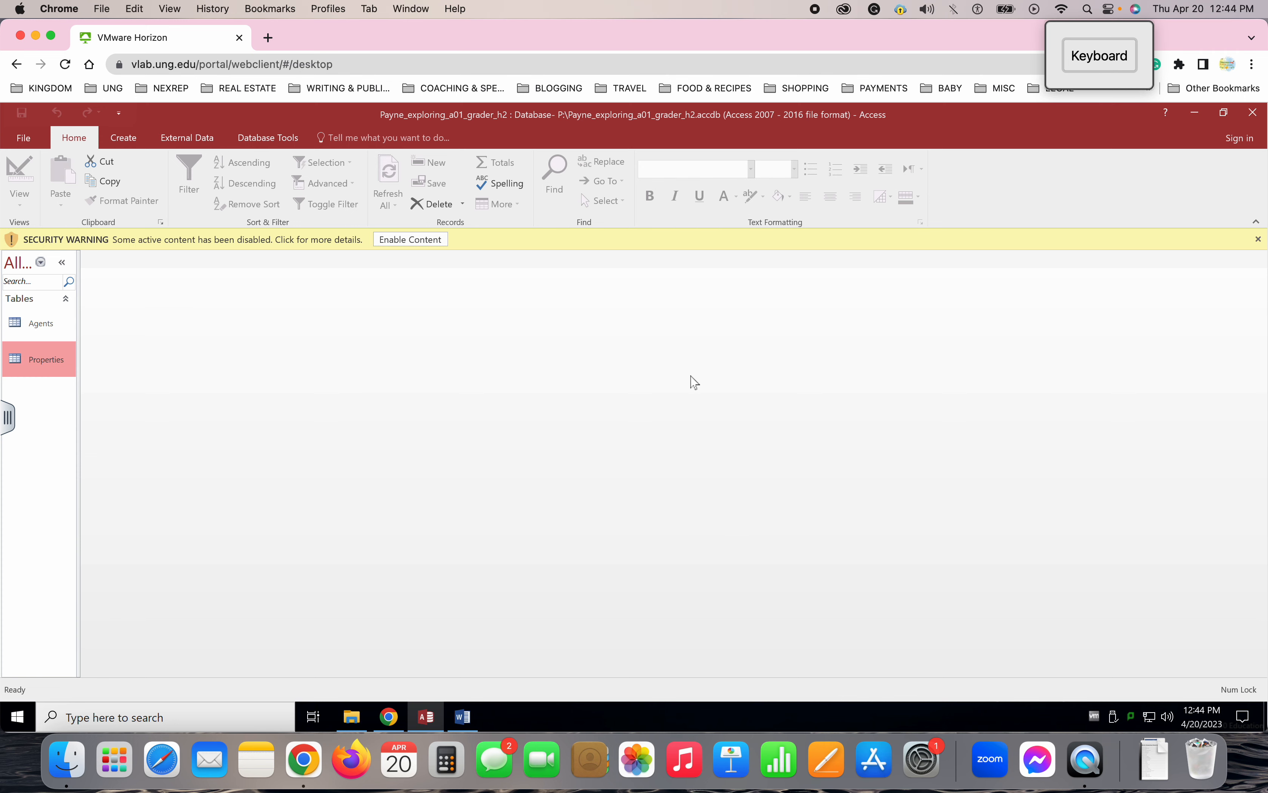
Step: Check step 2 of the Word instructions and open the Agents table in Datasheet view in Access
left_click(461, 716)
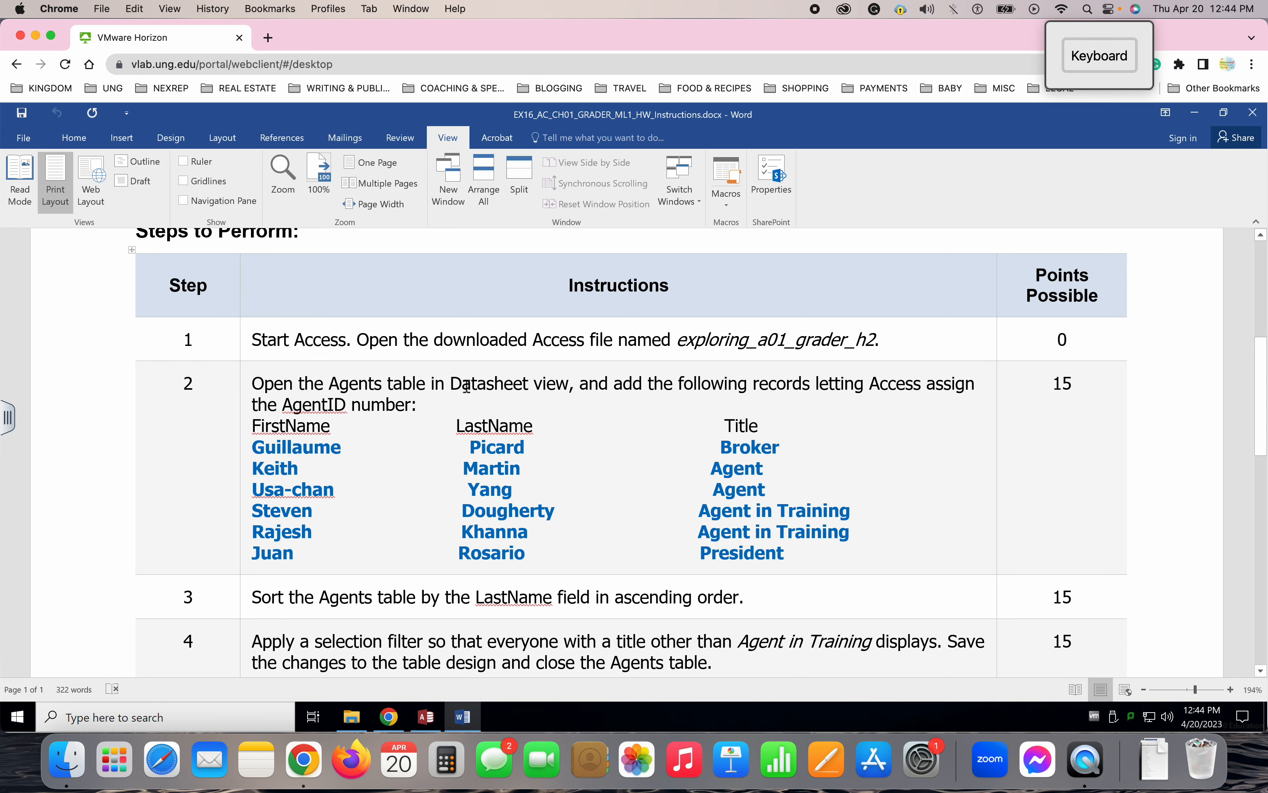
left_click(429, 720)
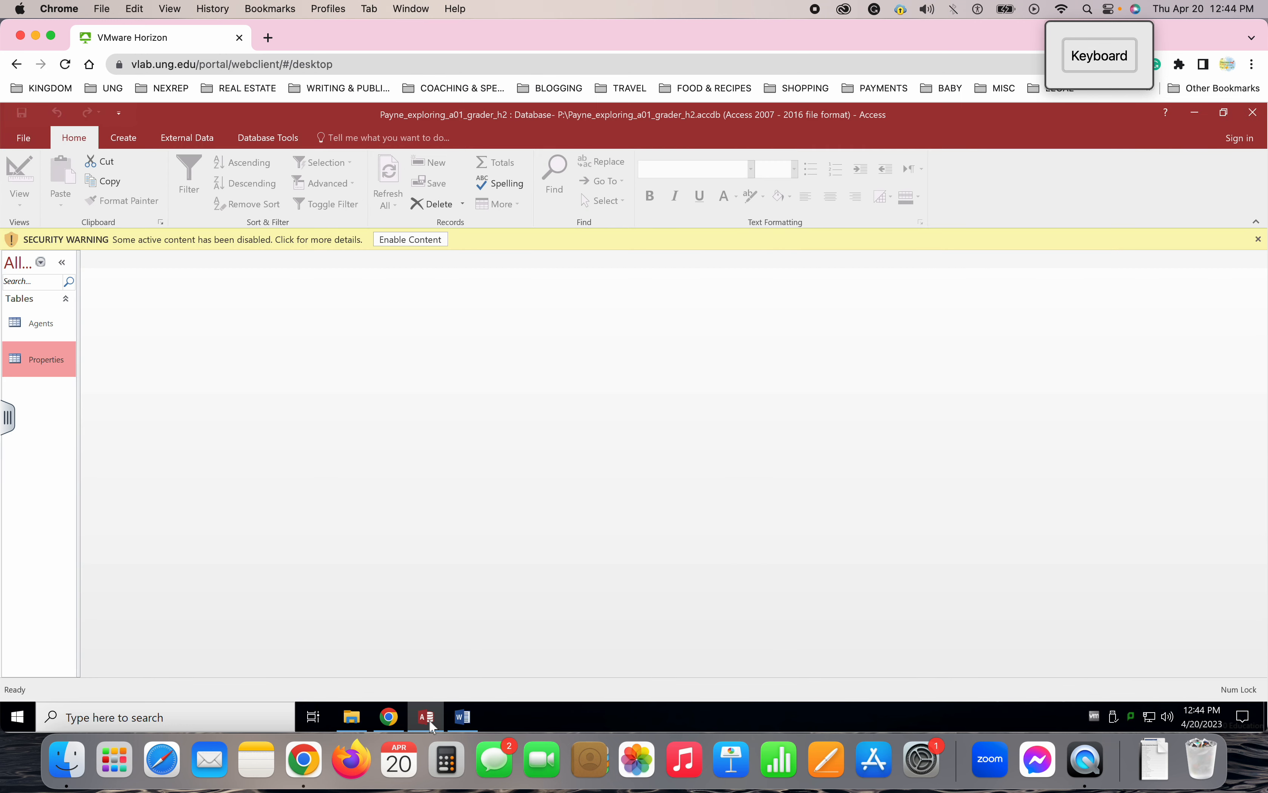
left_click(463, 717)
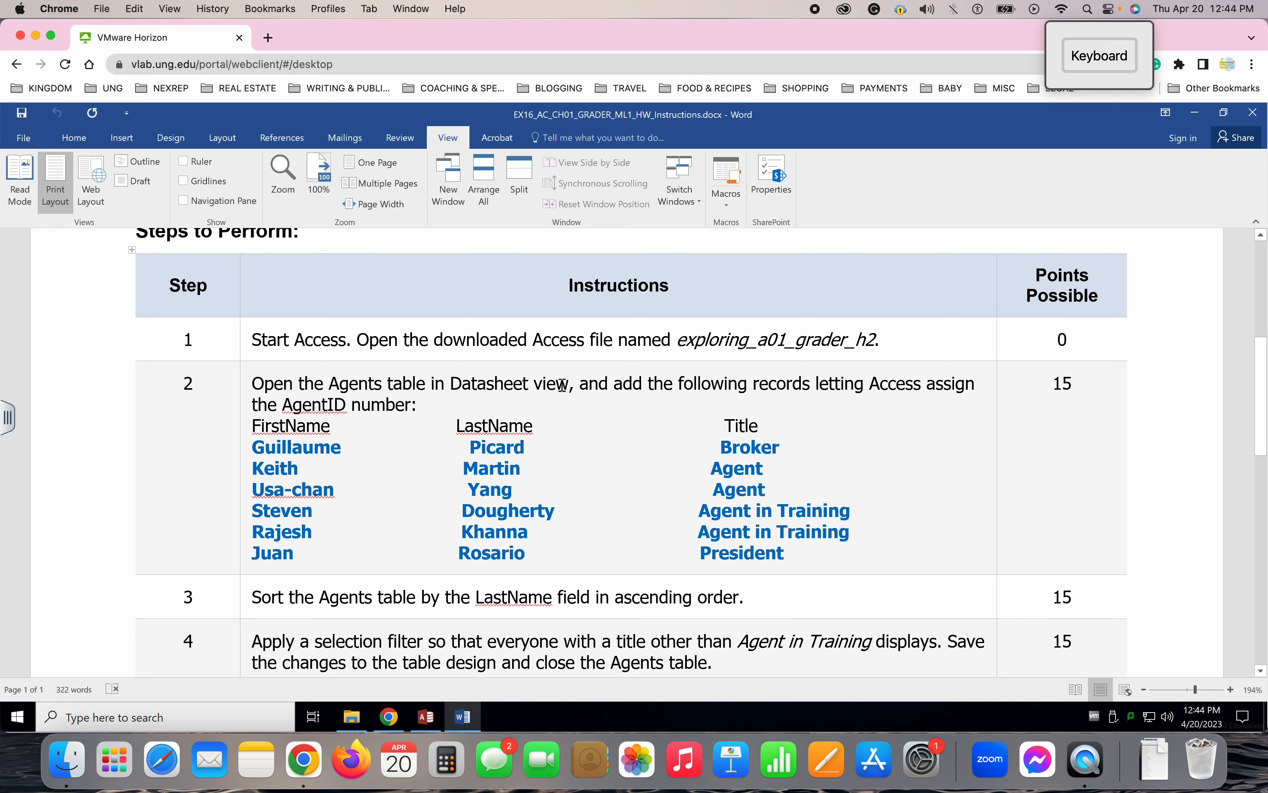
left_click(427, 718)
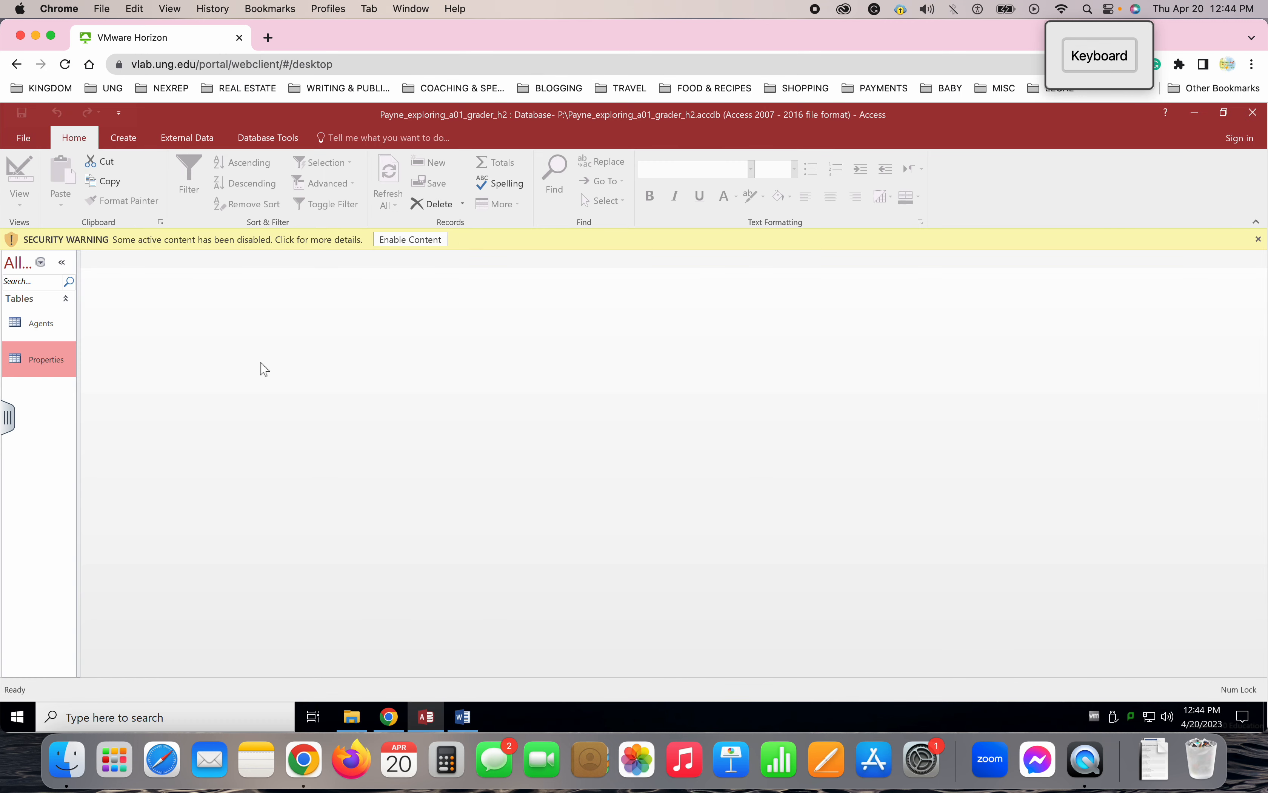
left_click(43, 325)
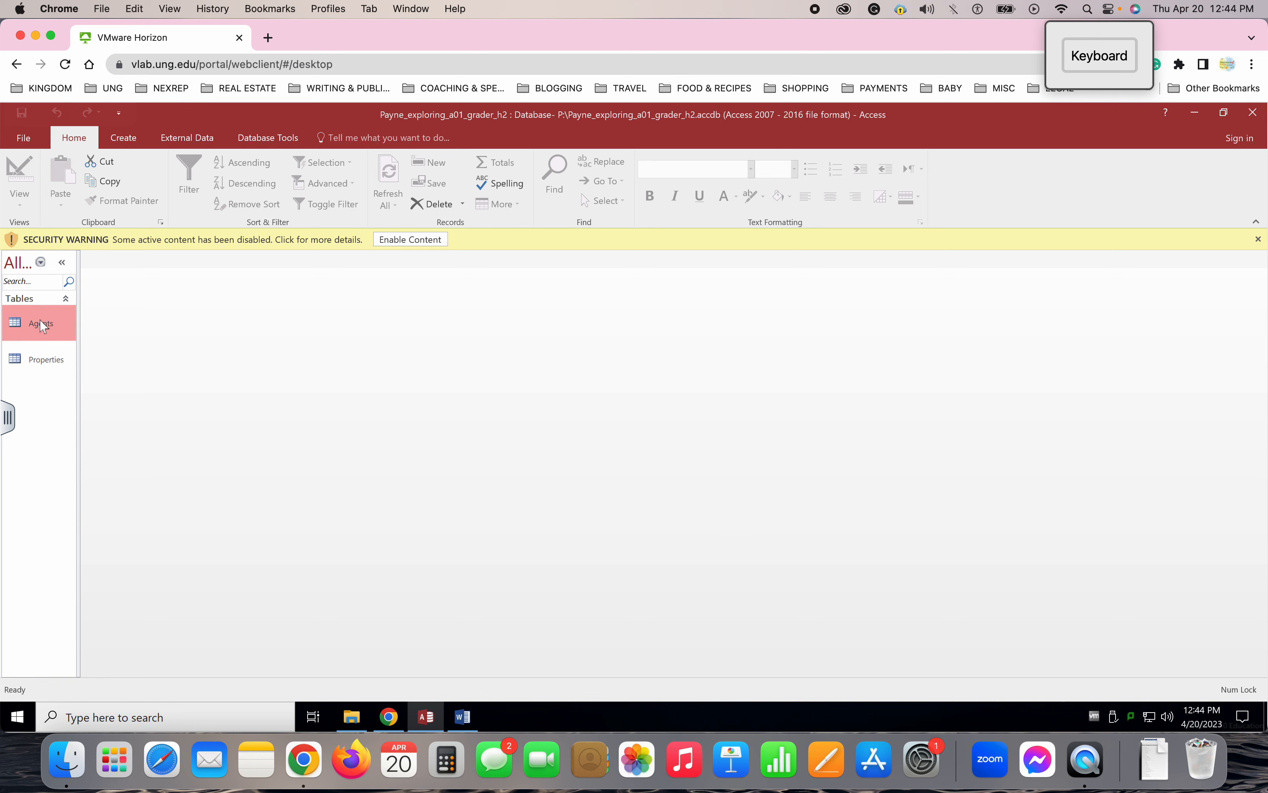
double_click(41, 320)
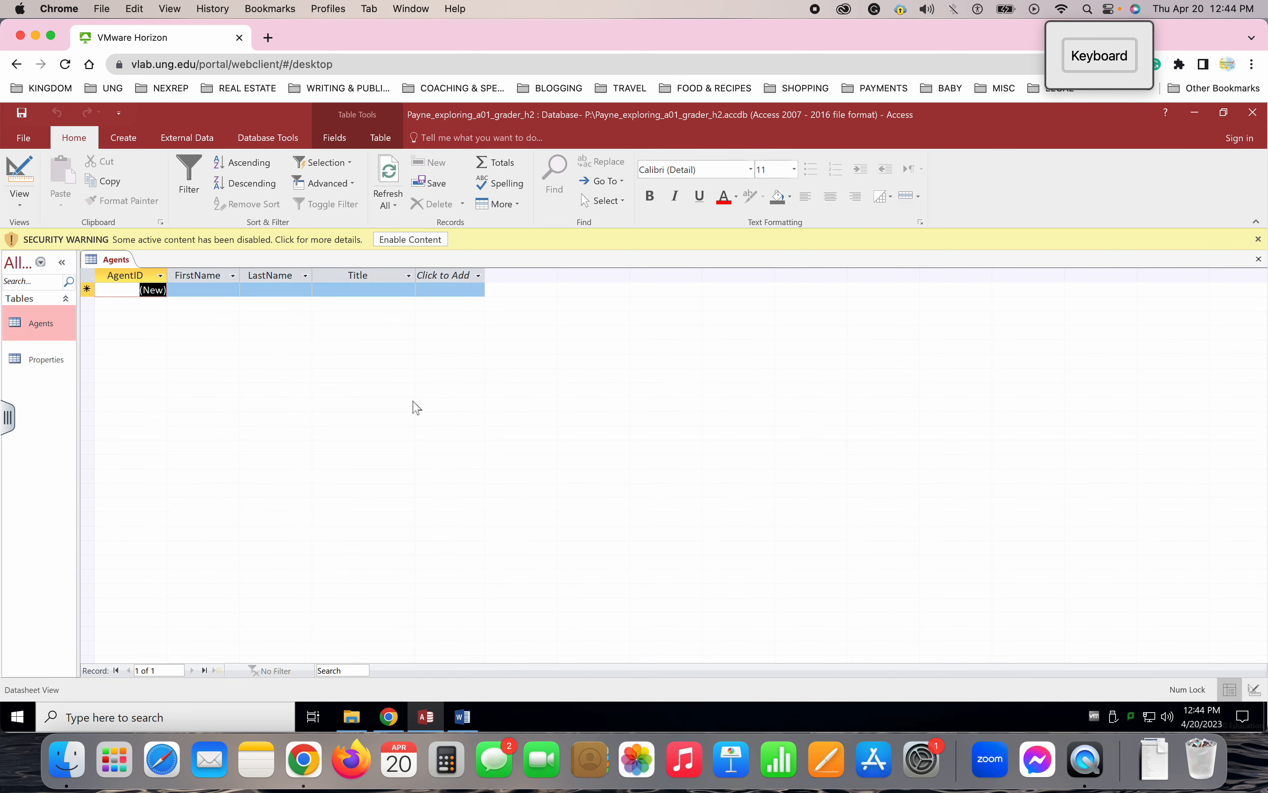
Step: Copy the first listed agent's first name from the Word instructions and paste it into FirstName of a new Agents record in Access
left_click(464, 717)
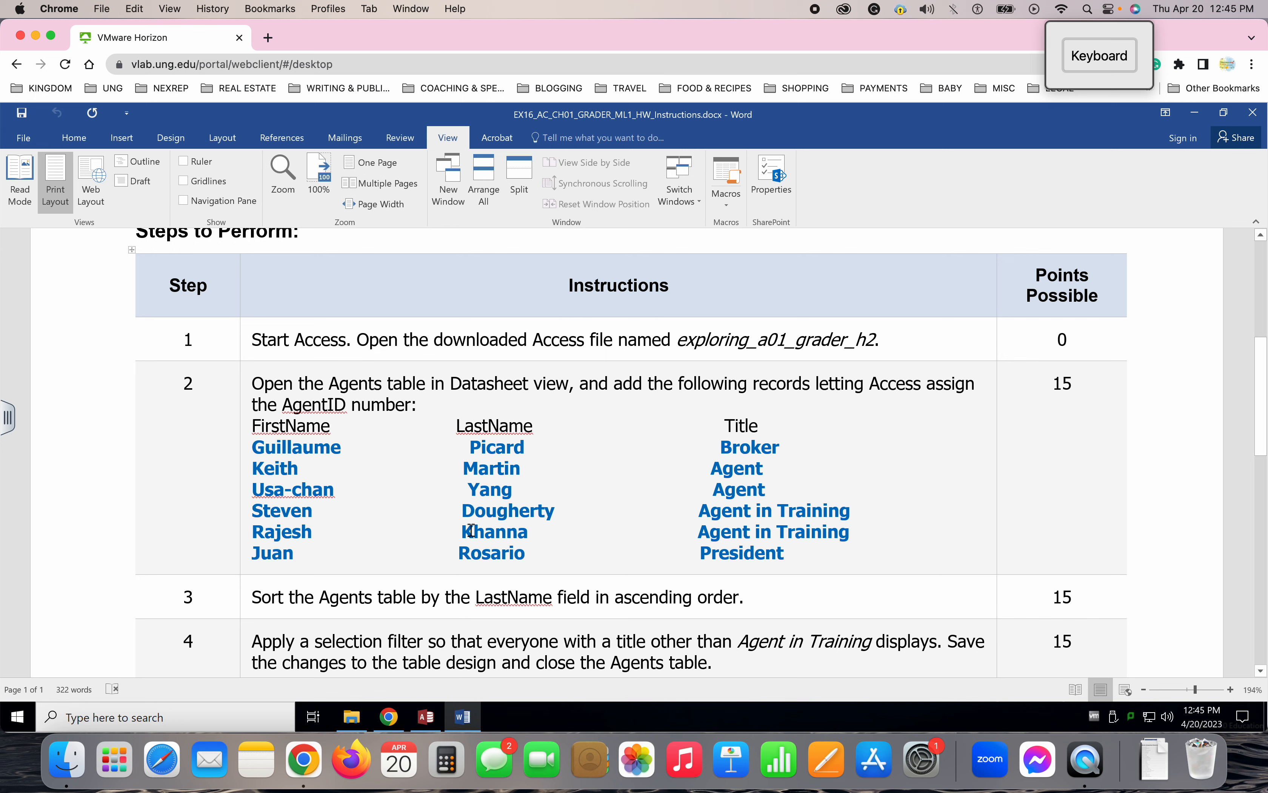
double_click(296, 449)
key("ctrl+c")
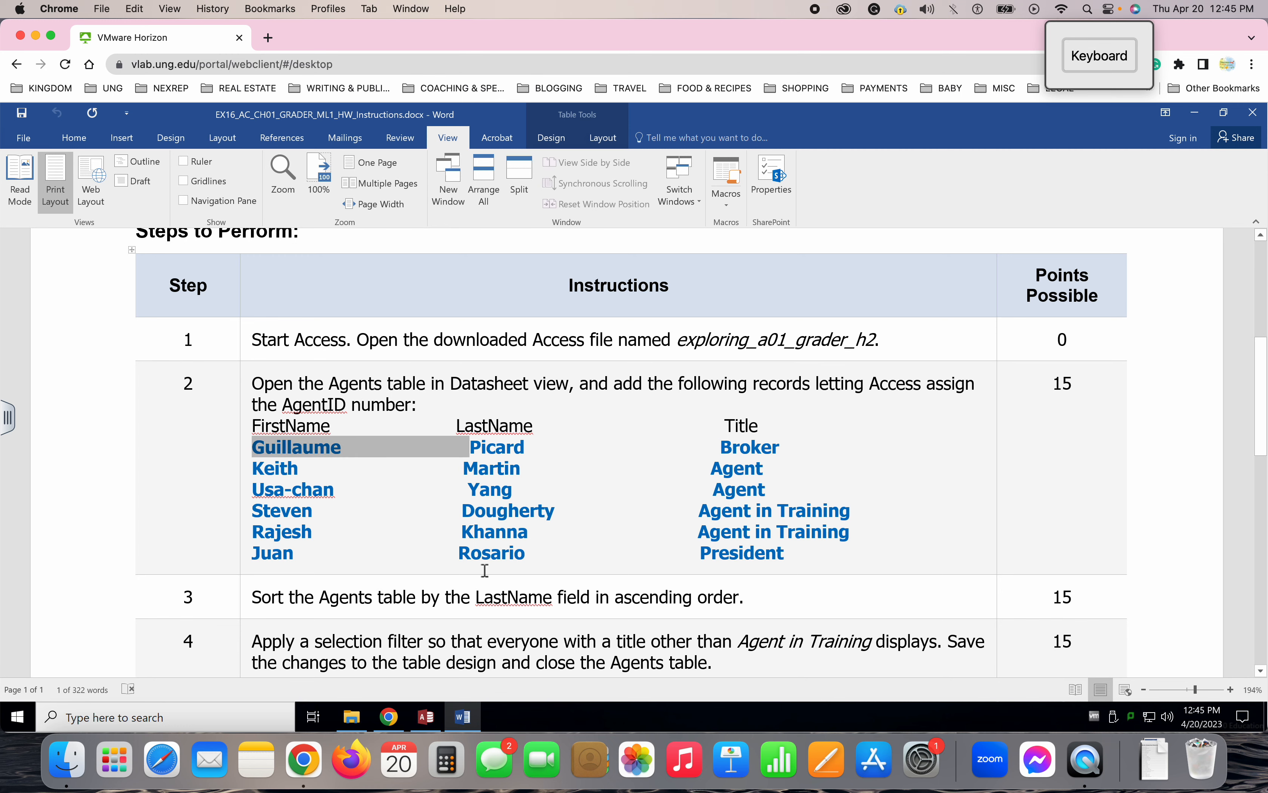
left_click(425, 719)
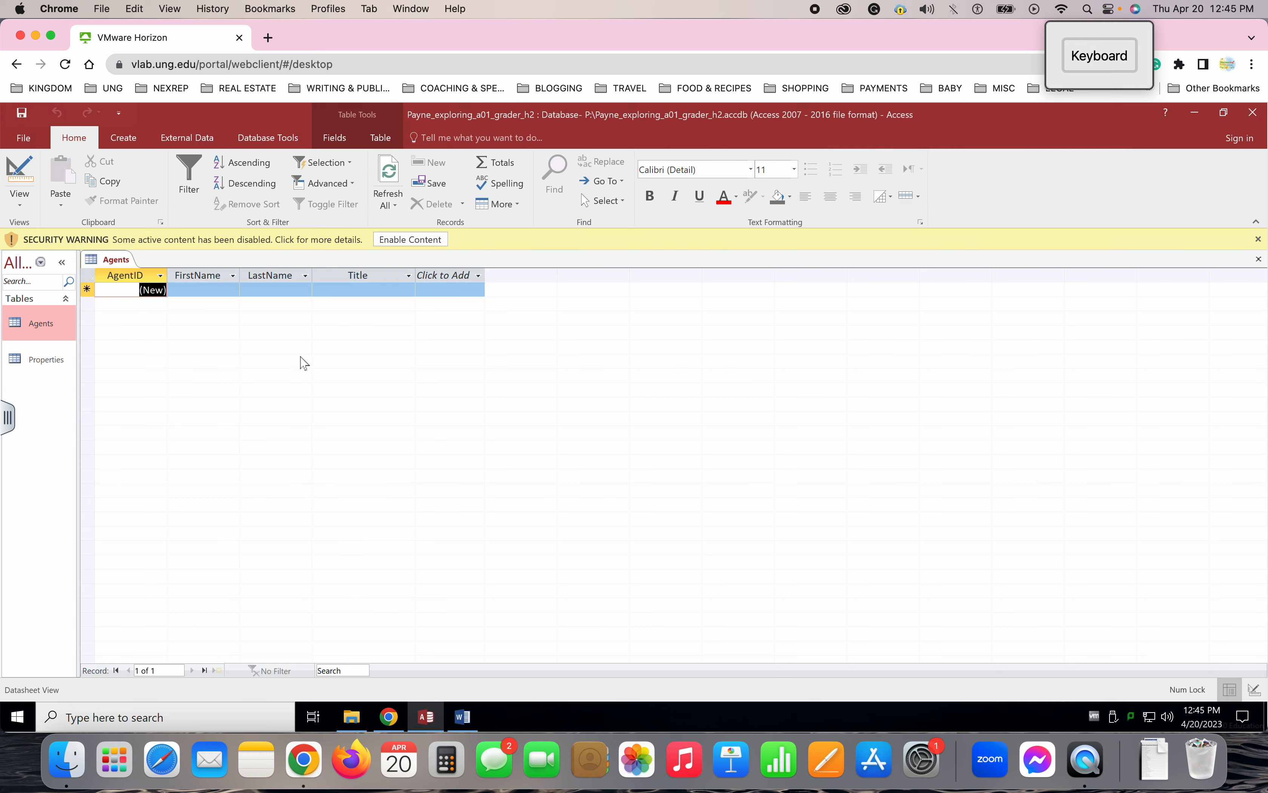
left_click(188, 291)
key("ctrl+v")
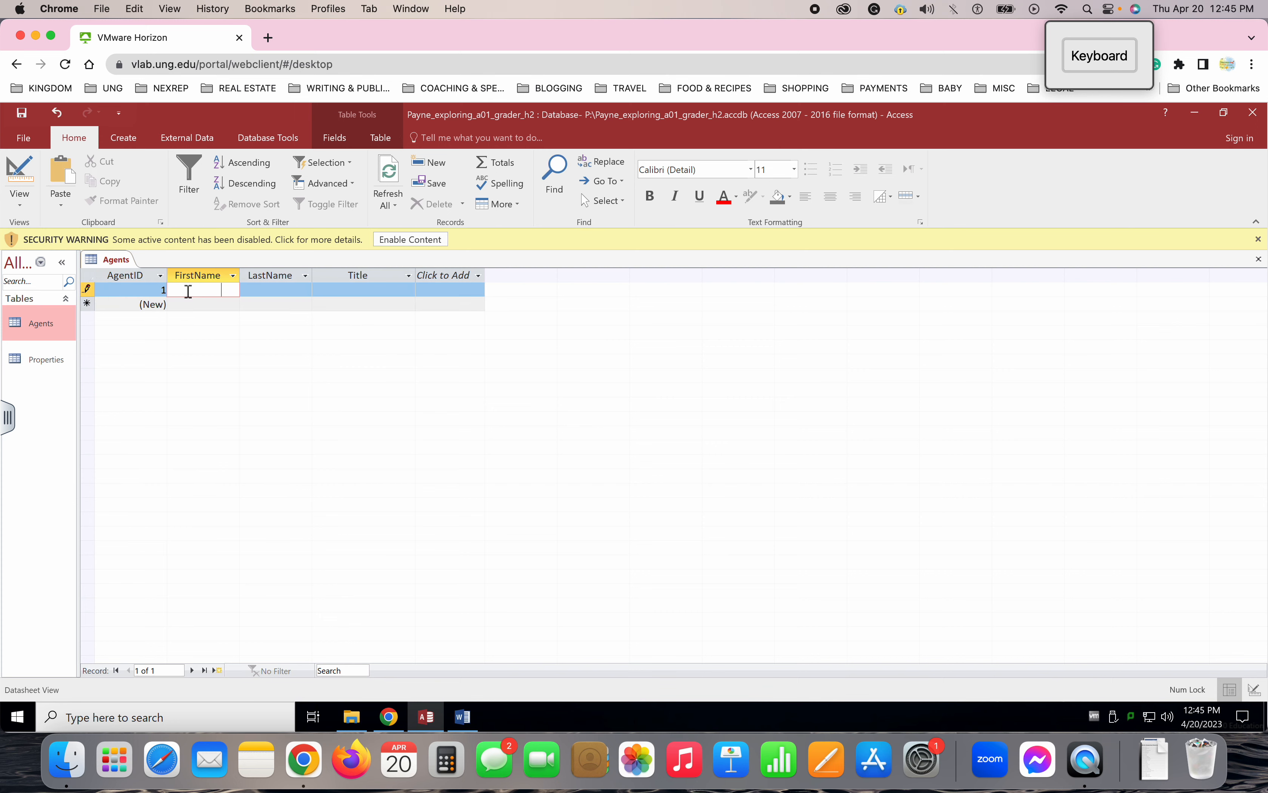
Step: Copy the first listed agent's last name from the Word instructions and paste it into LastName of the first Agents record in Access
key("Tab")
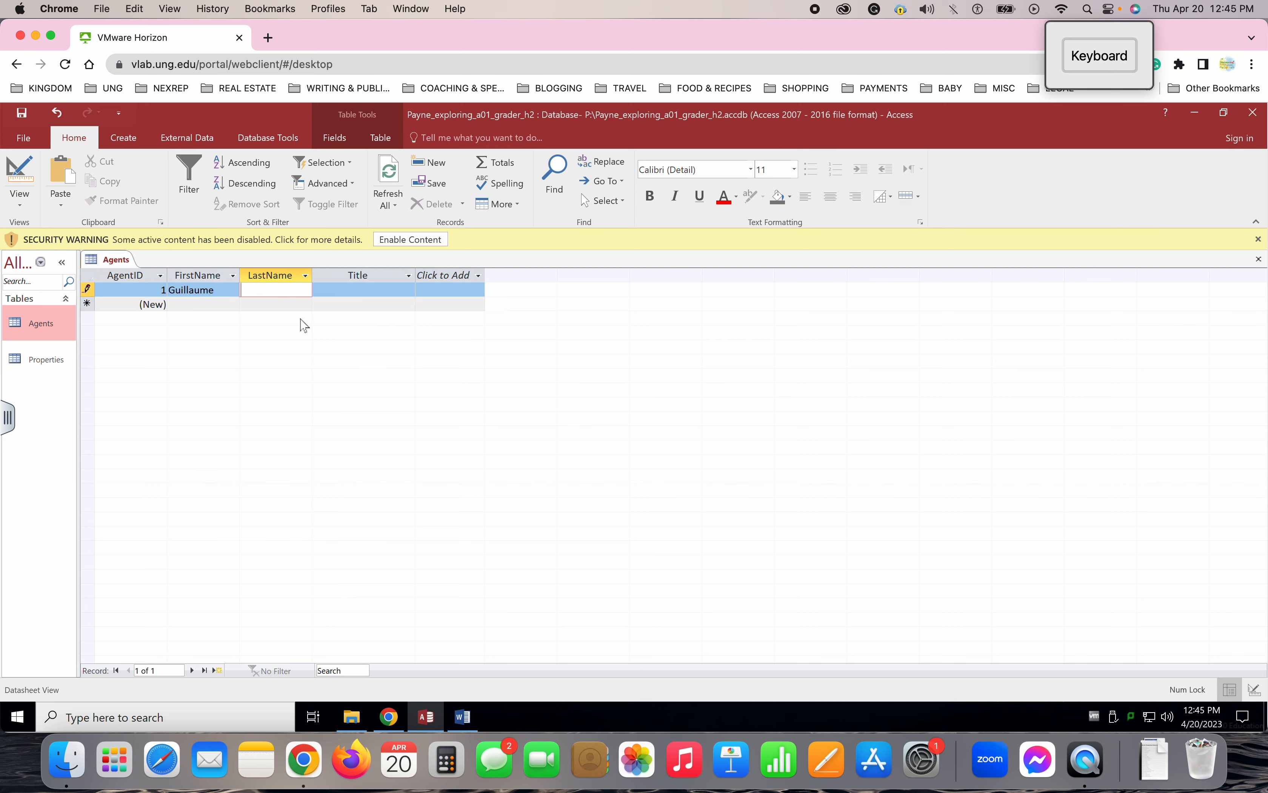
left_click(463, 717)
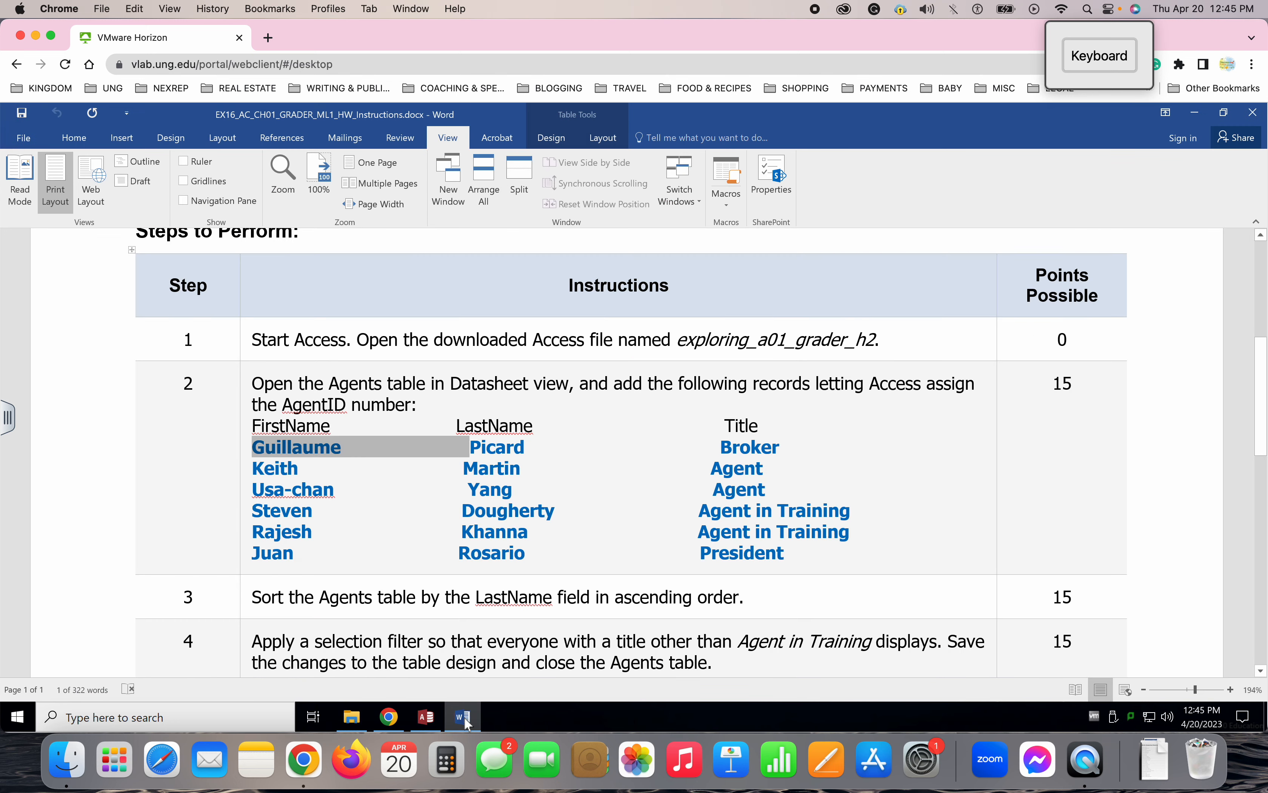
double_click(494, 446)
key("ctrl+c")
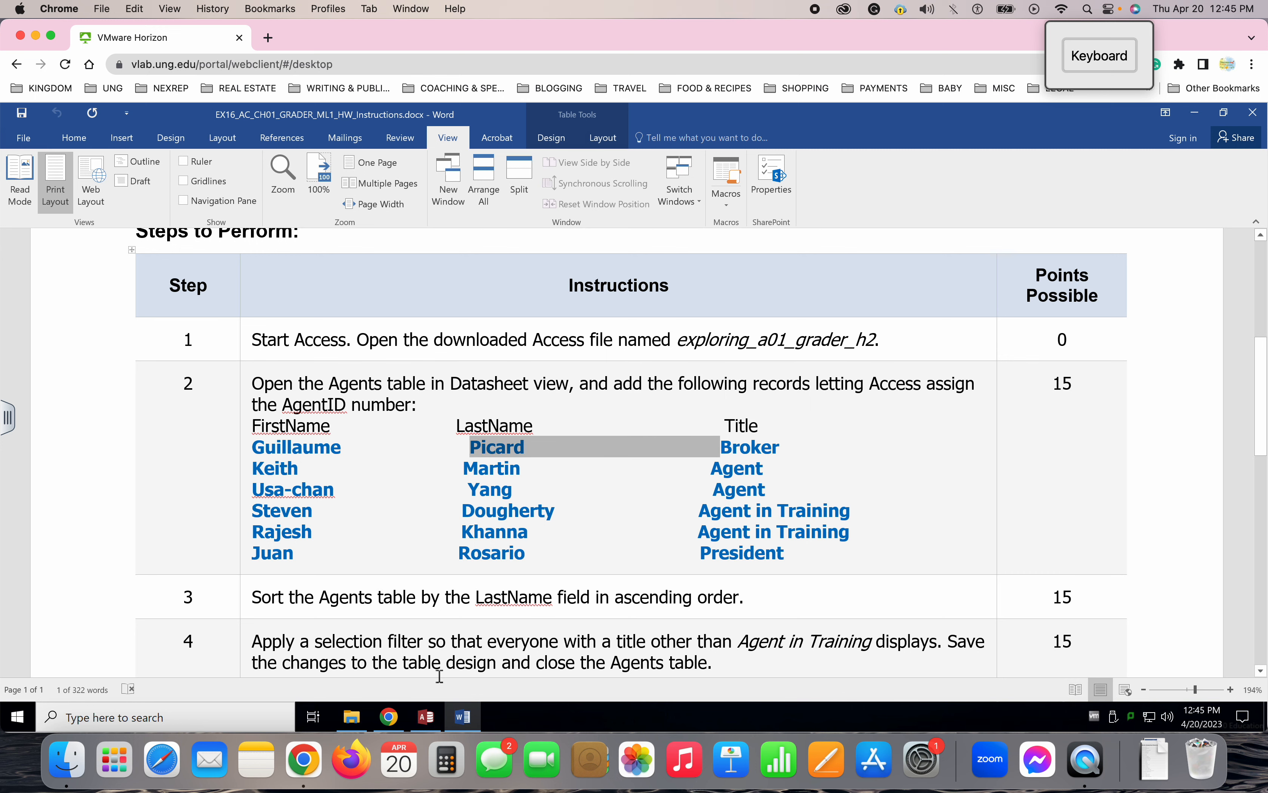
left_click(428, 718)
left_click(291, 289)
key("ctrl+v")
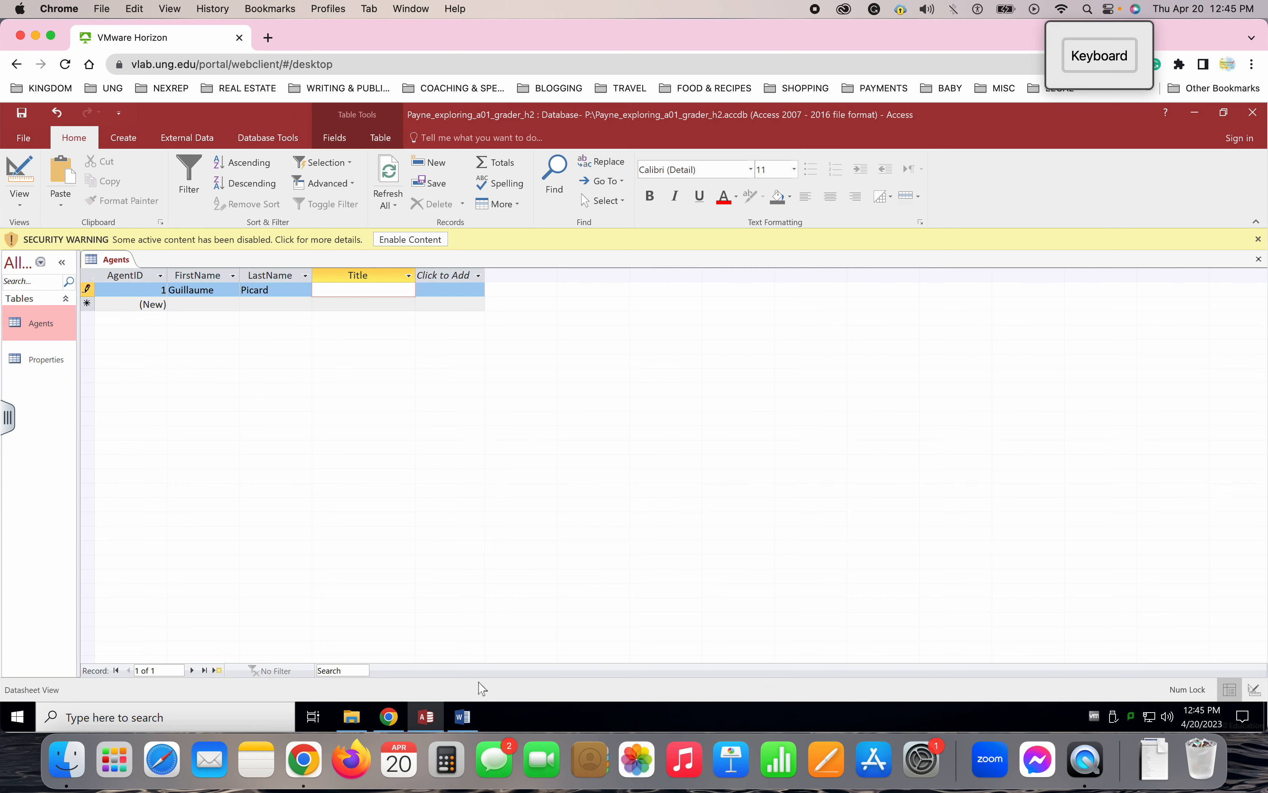
Step: Copy the title Broker from the Word instructions and paste it into Title of the first Agents record in Access
left_click(462, 717)
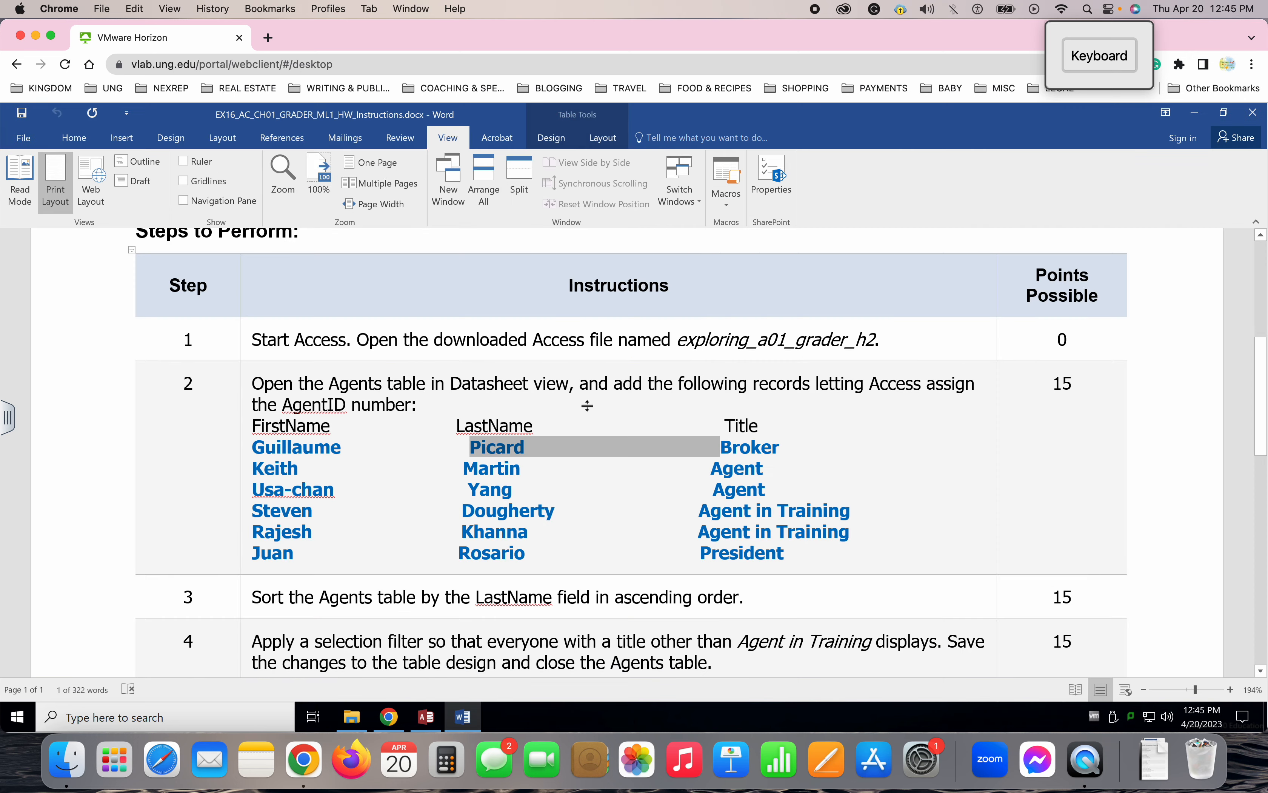
double_click(748, 450)
key("ctrl+c")
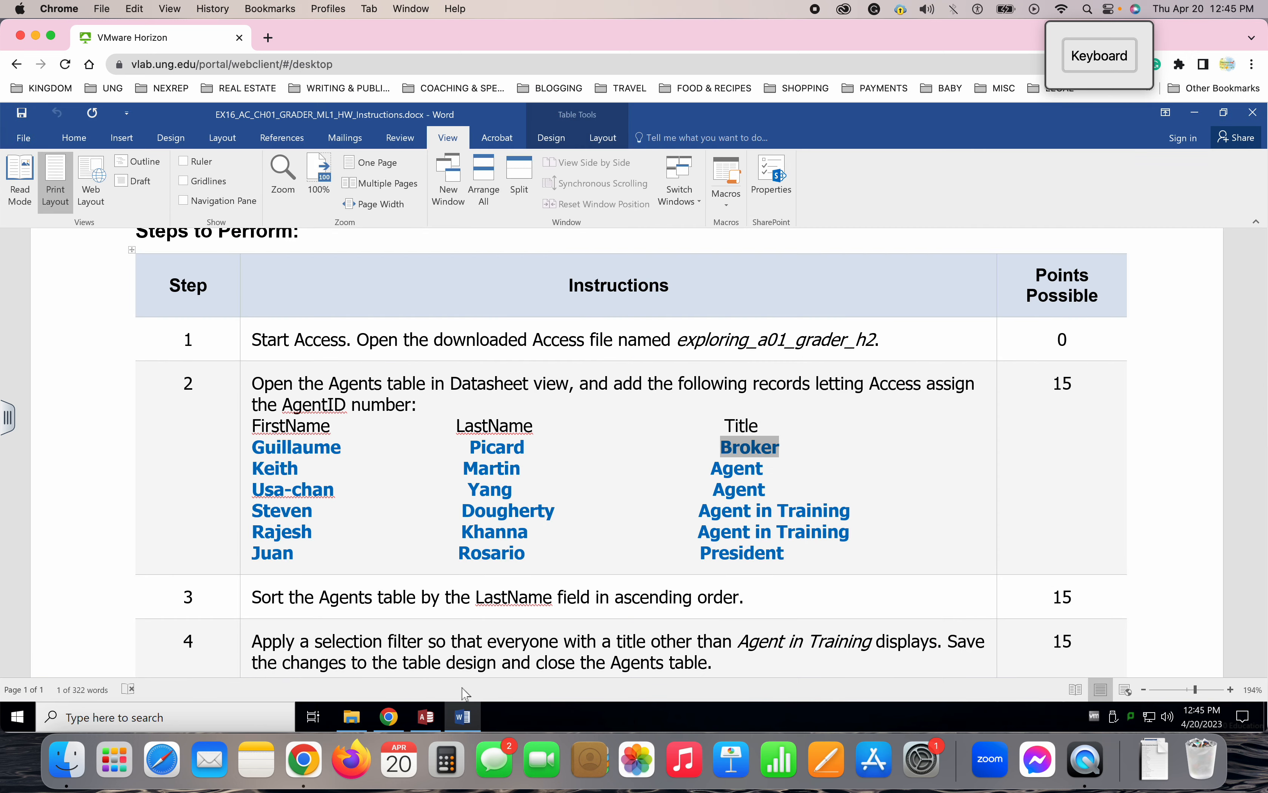
left_click(427, 716)
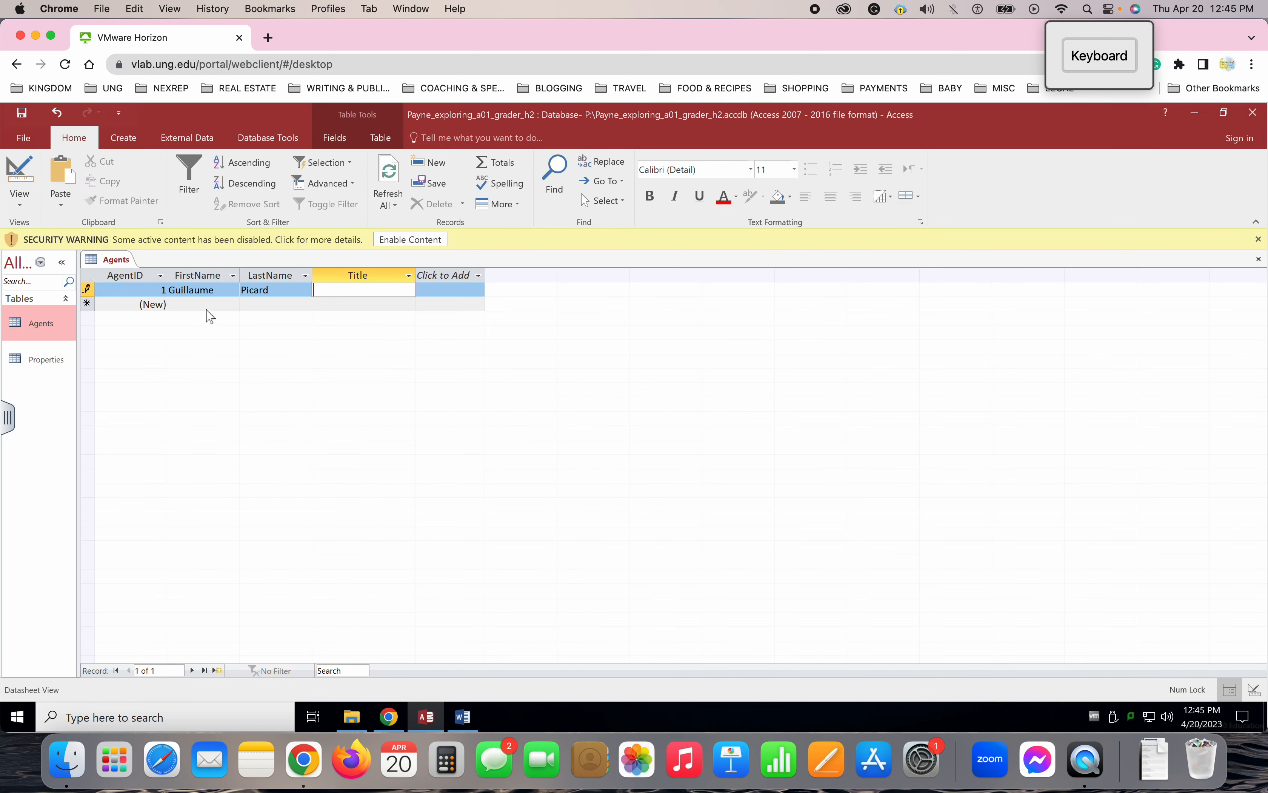
key("ctrl+v")
Step: Copy the second listed agent's first name from the Word instructions into FirstName of a new Agents record in Access
left_click(231, 304)
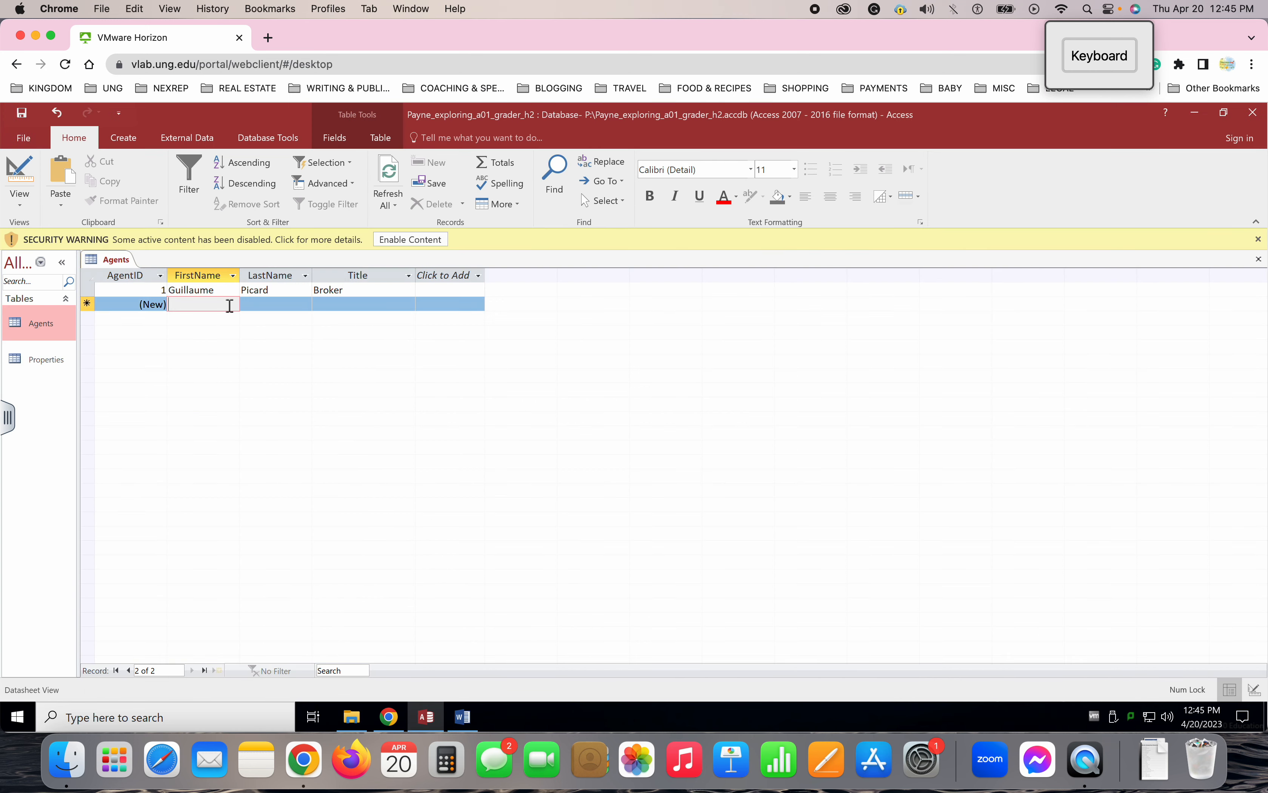
left_click(461, 717)
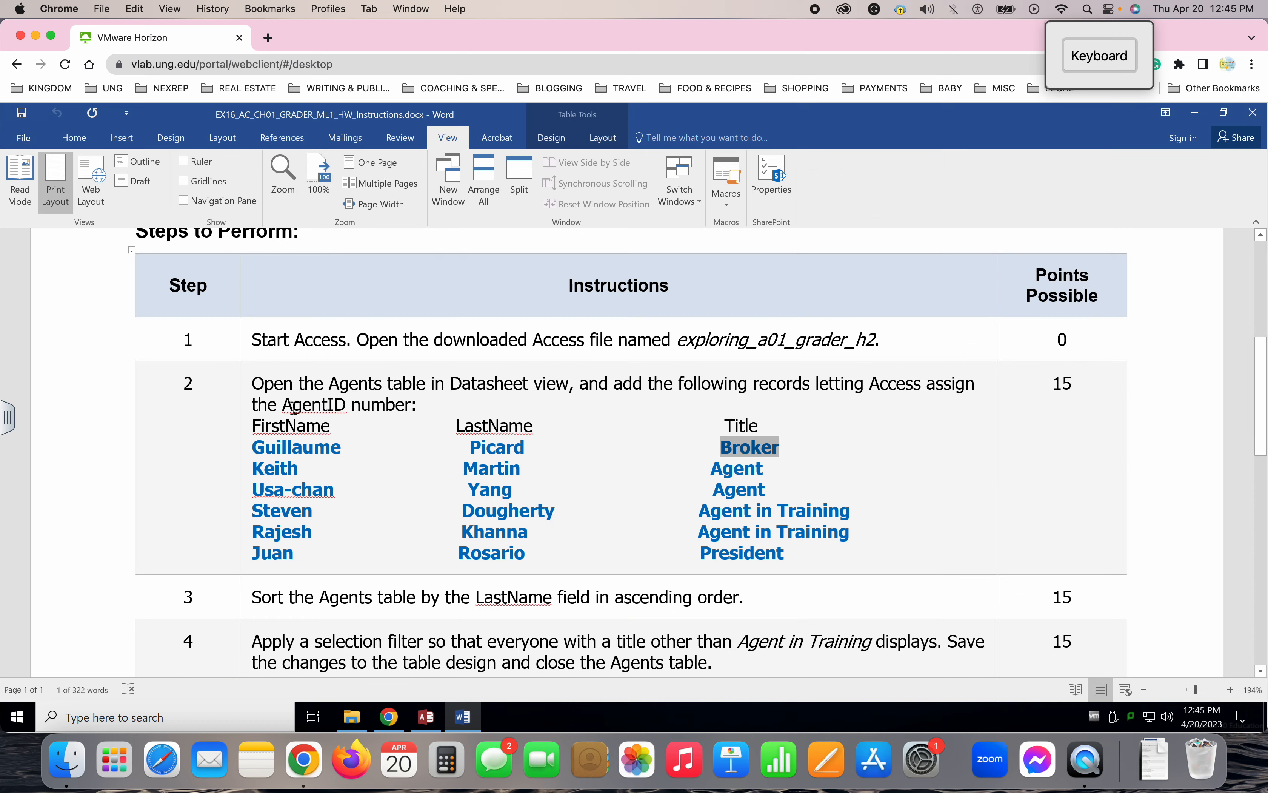
double_click(275, 464)
key("ctrl+c")
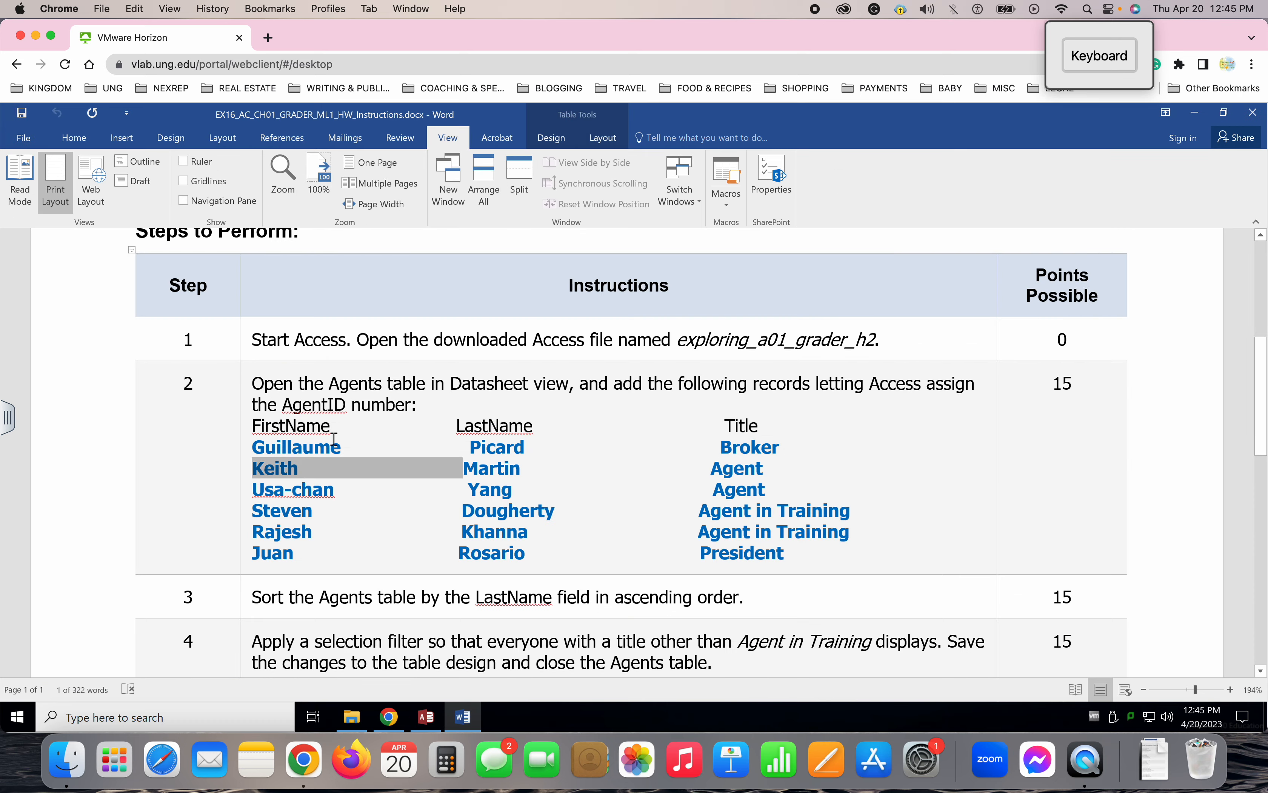
left_click(425, 718)
key("ctrl+v")
Step: Copy the second listed agent's last name from the Word instructions into LastName of the second Agents record in Access
key("Tab")
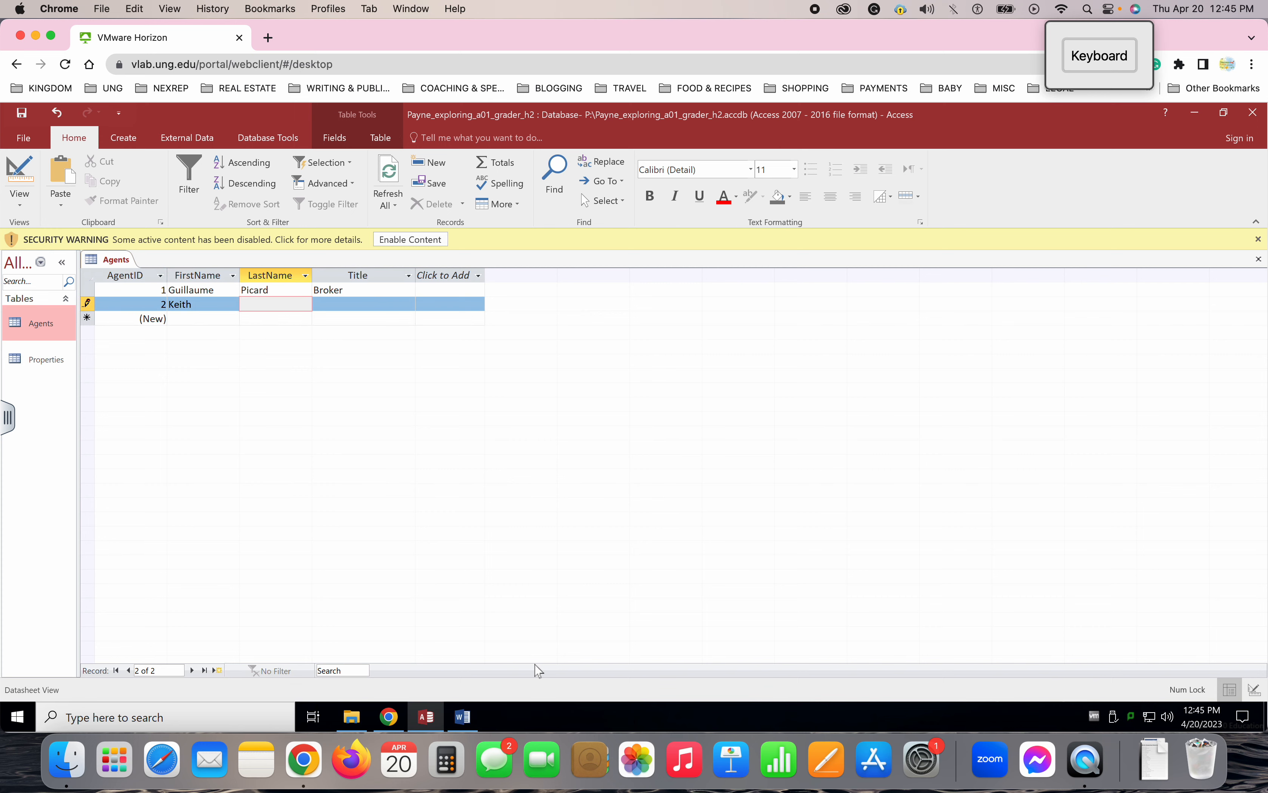
left_click(462, 719)
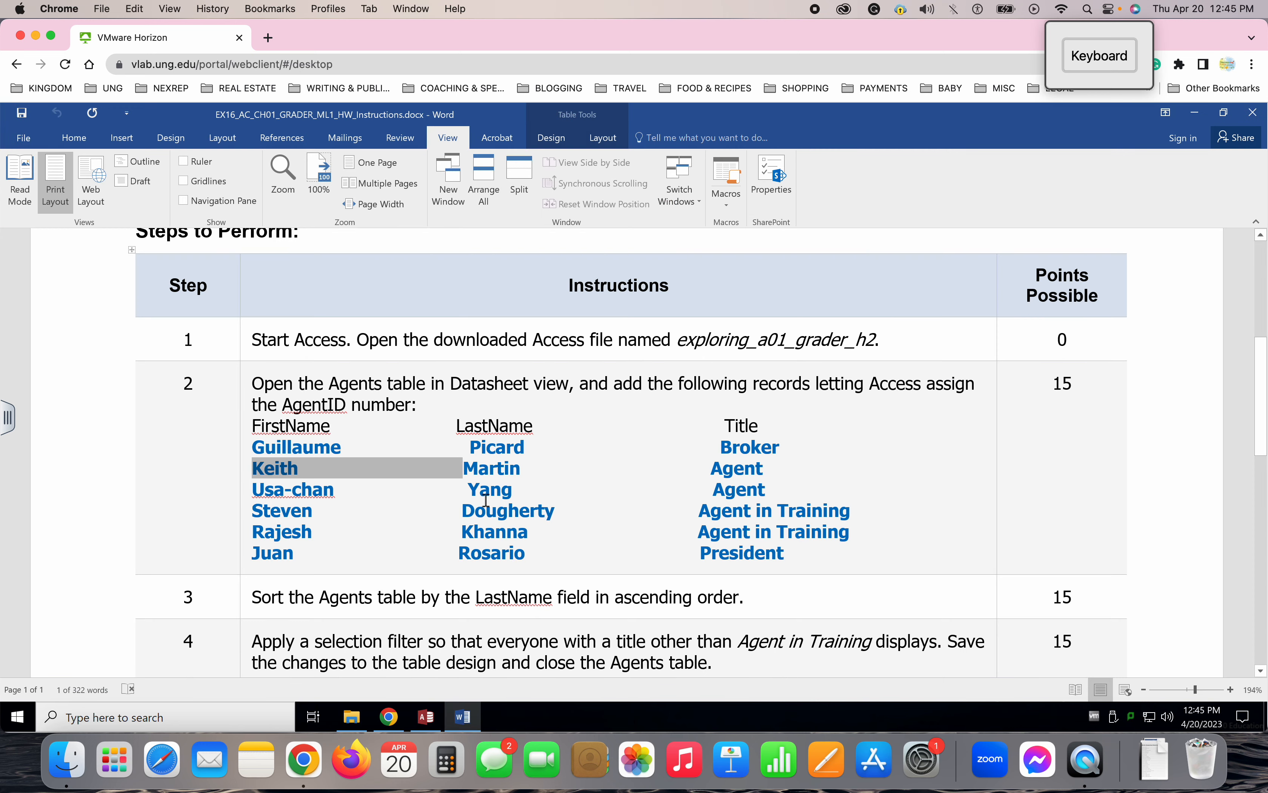
double_click(486, 469)
key("ctrl+c")
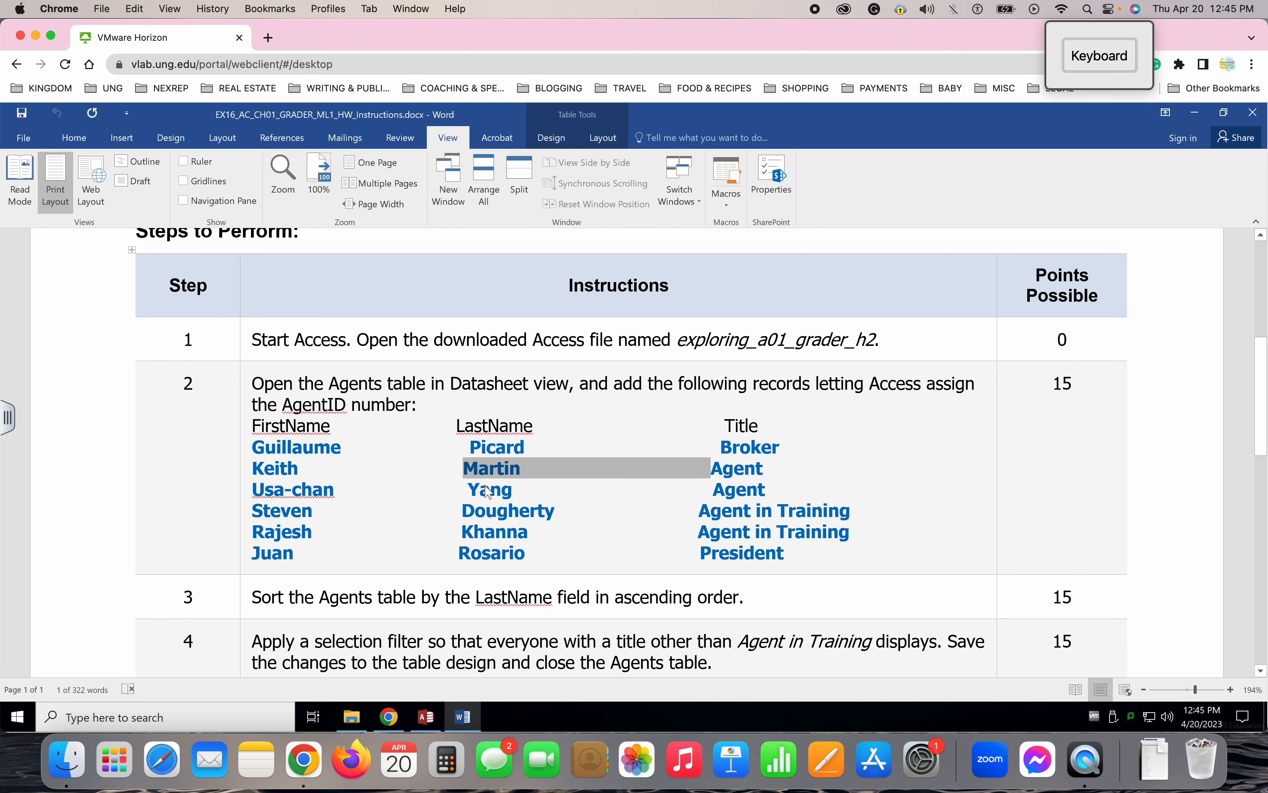
left_click(425, 716)
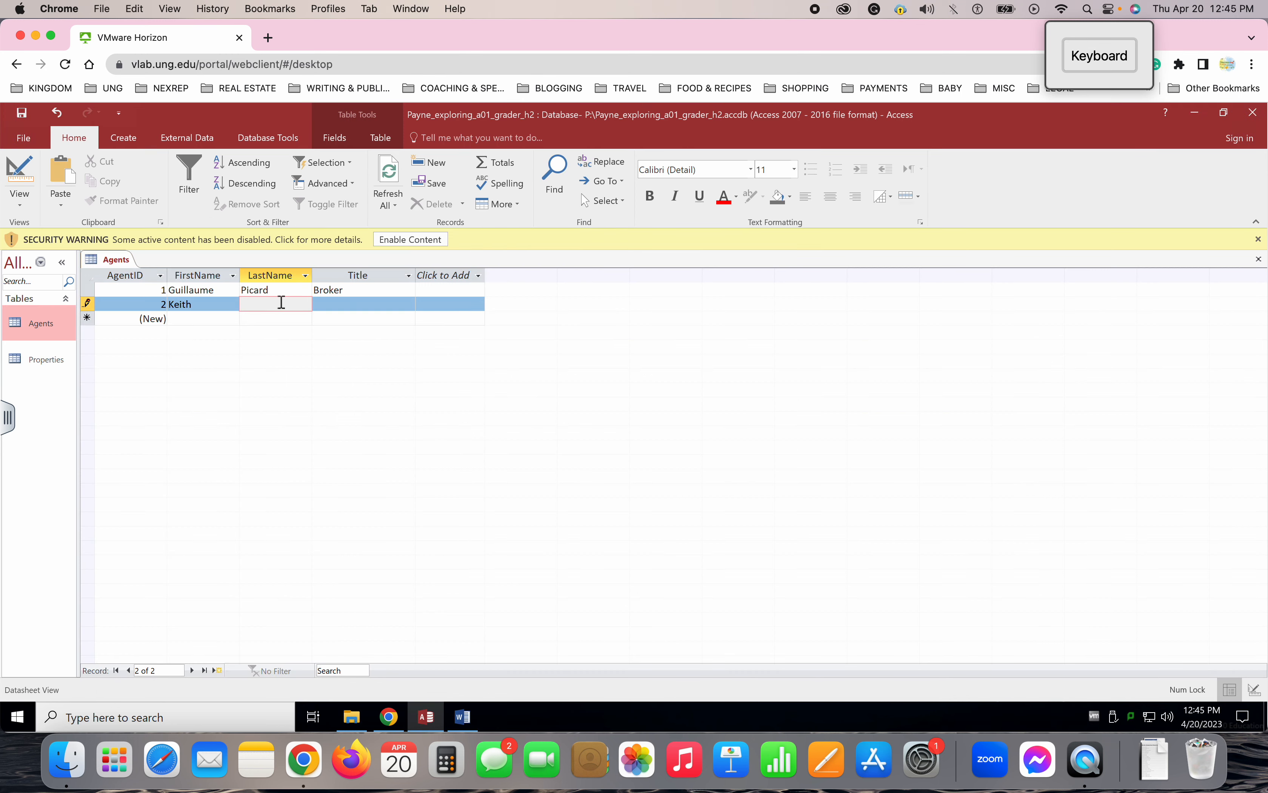
key("ctrl+v")
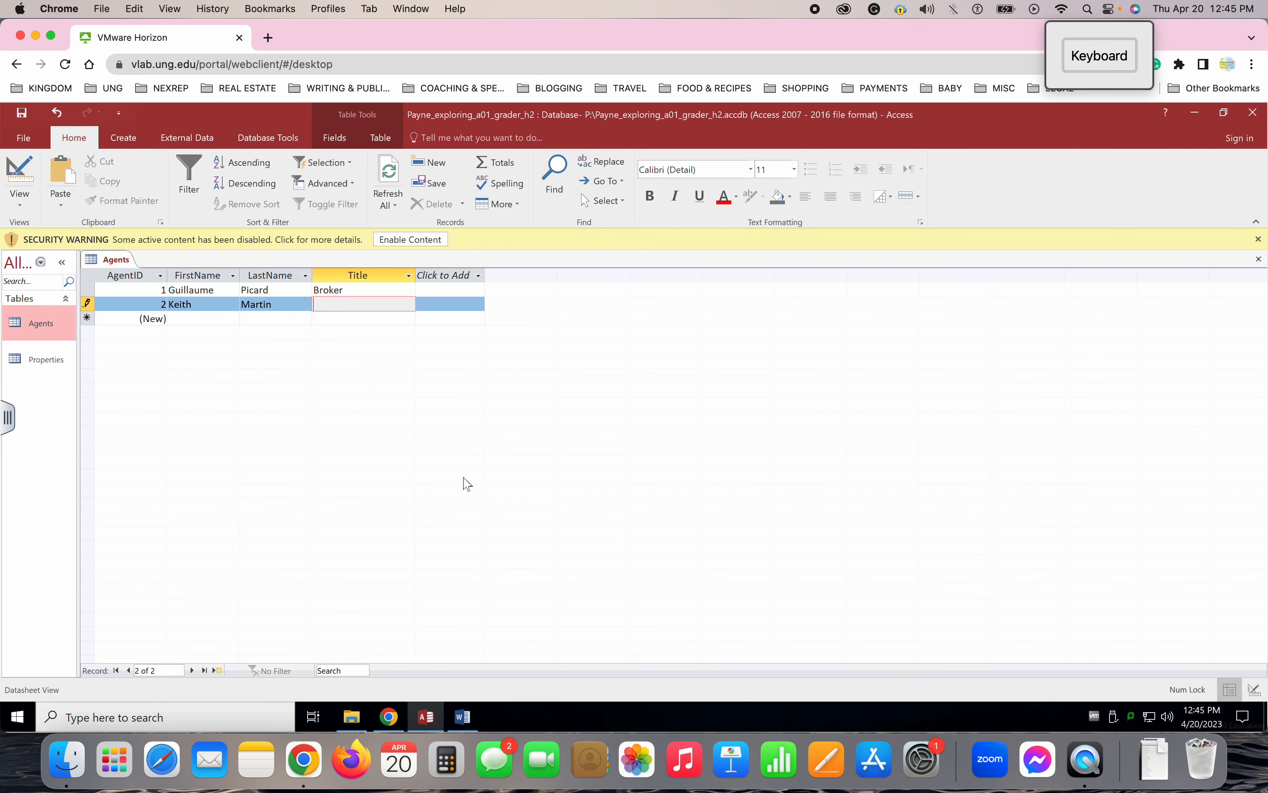
Step: Copy the second agent's title, Agent, from the Word instructions into the second Agents record in Access and move to a new record
left_click(463, 717)
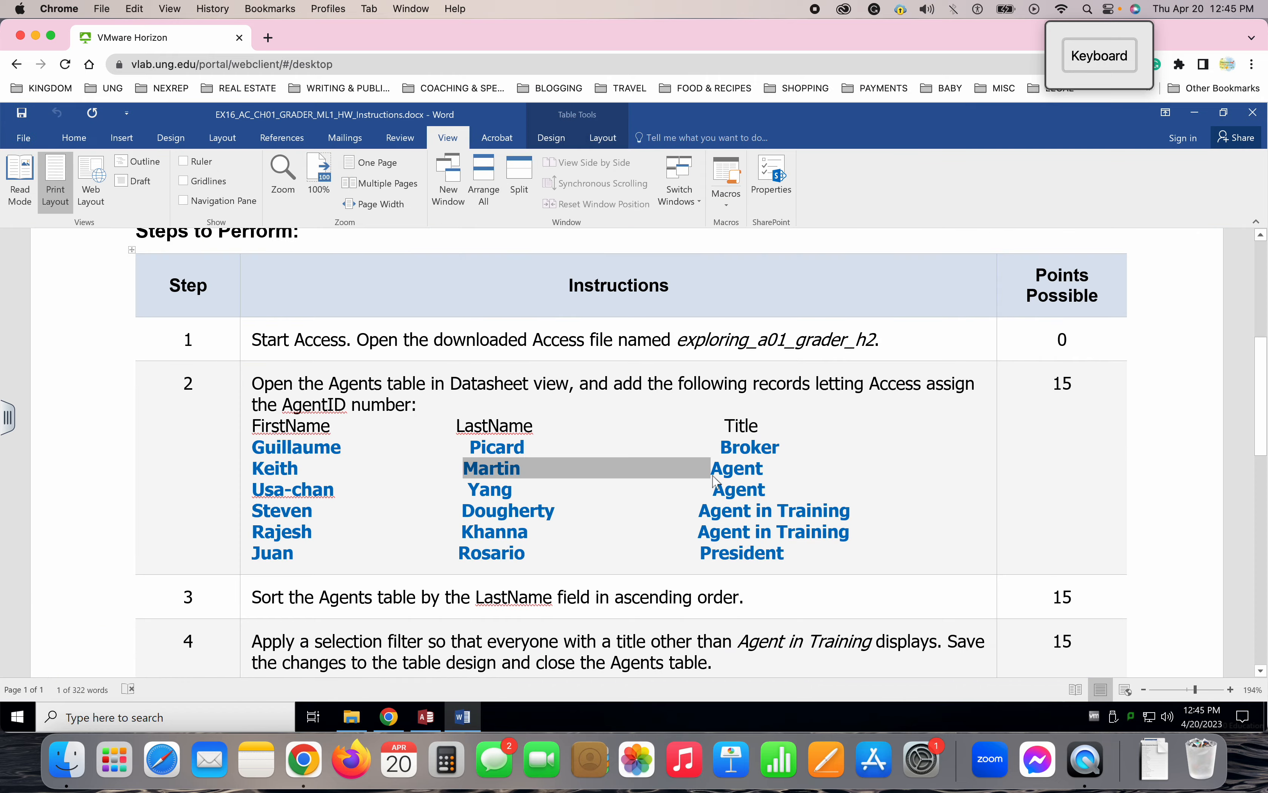
double_click(727, 470)
key("ctrl+c")
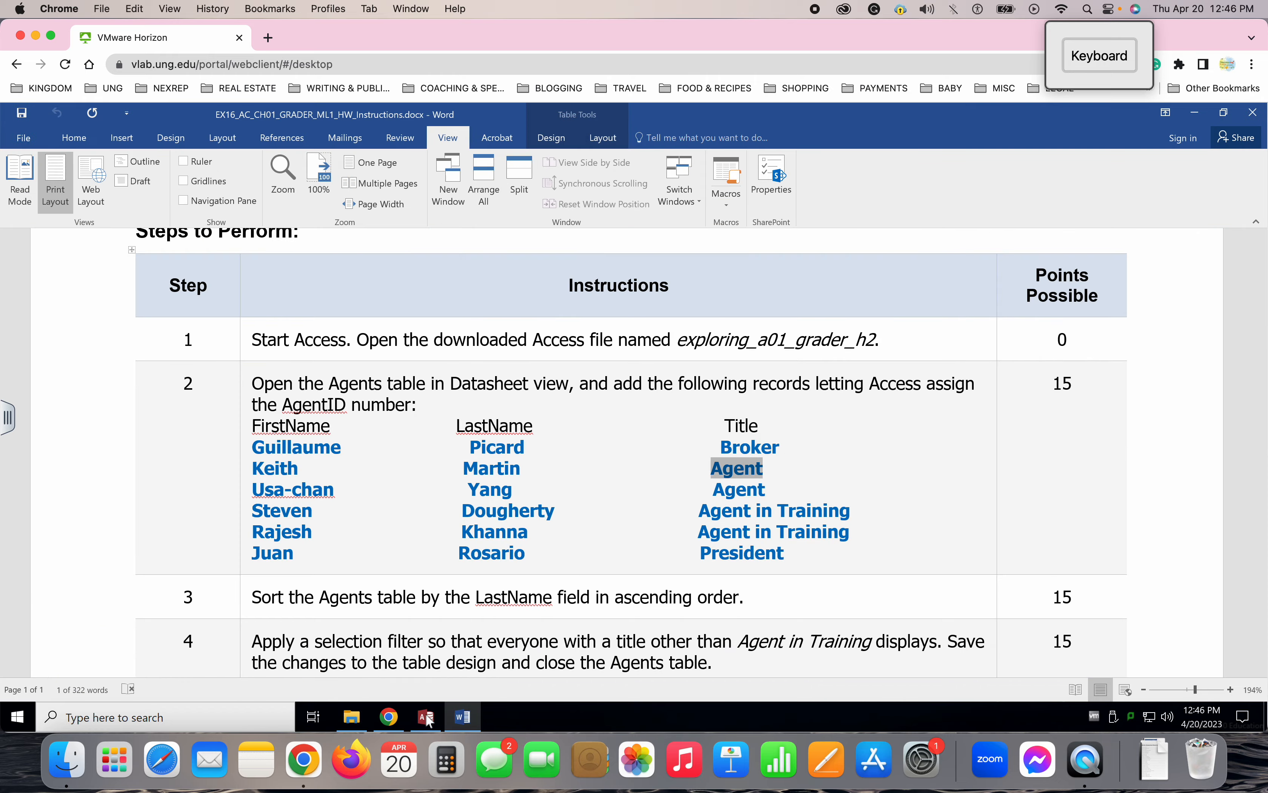
left_click(423, 726)
key("ctrl+v")
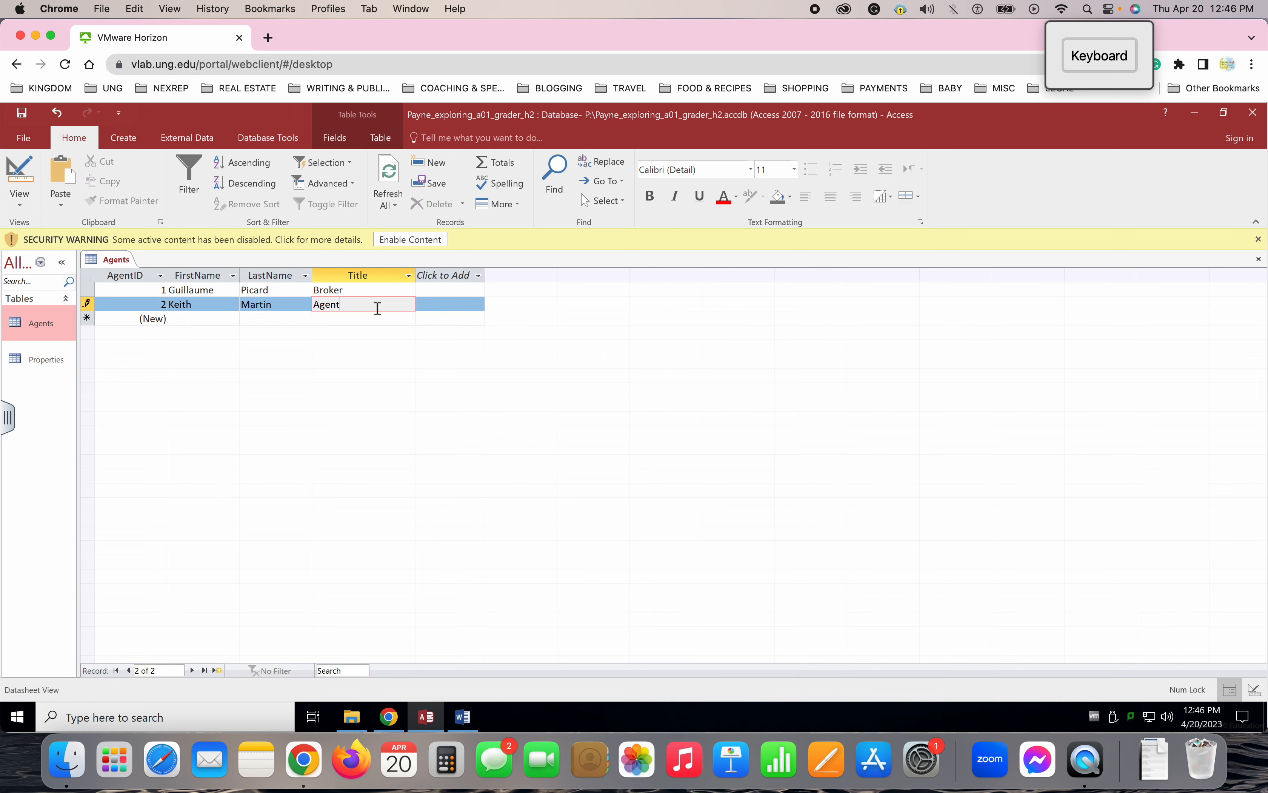
key("Tab")
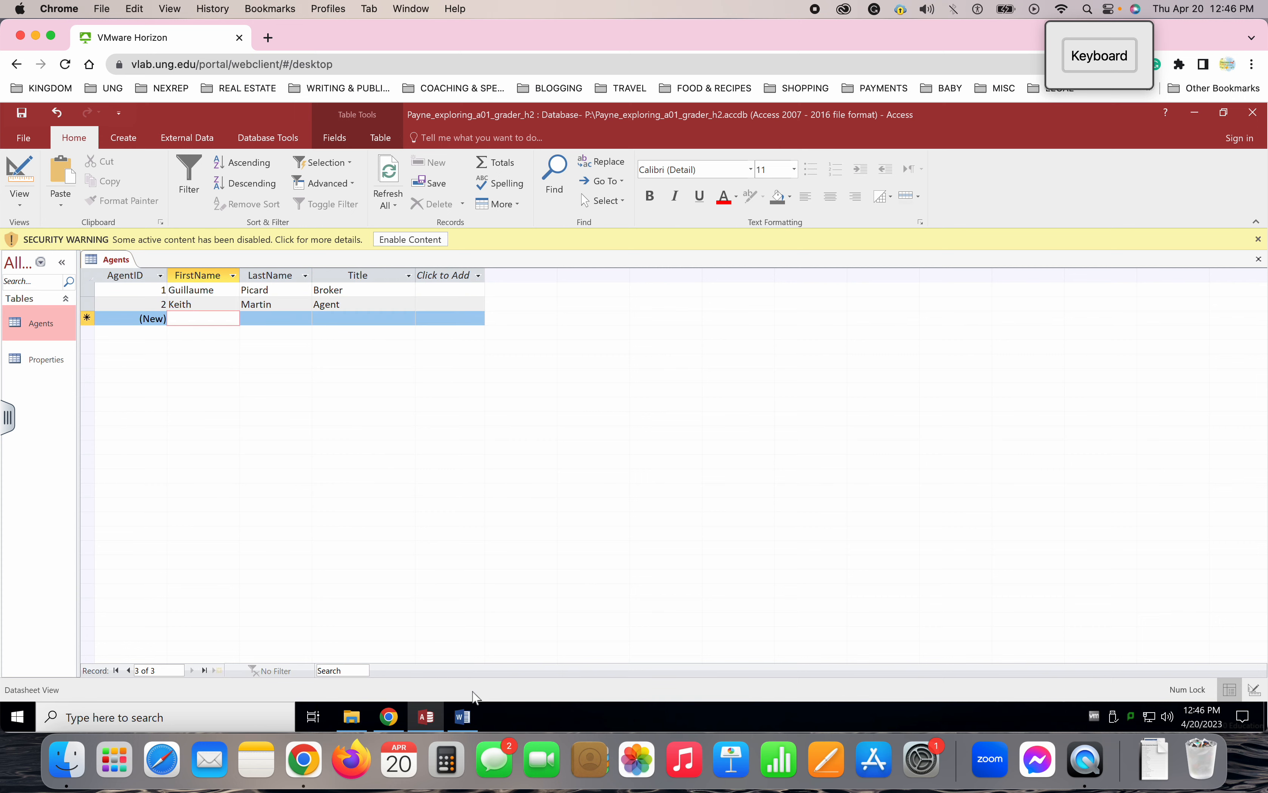
Step: Copy the third listed agent's hyphenated first name from the Word instructions into FirstName of the new Agents record in Access
left_click(463, 717)
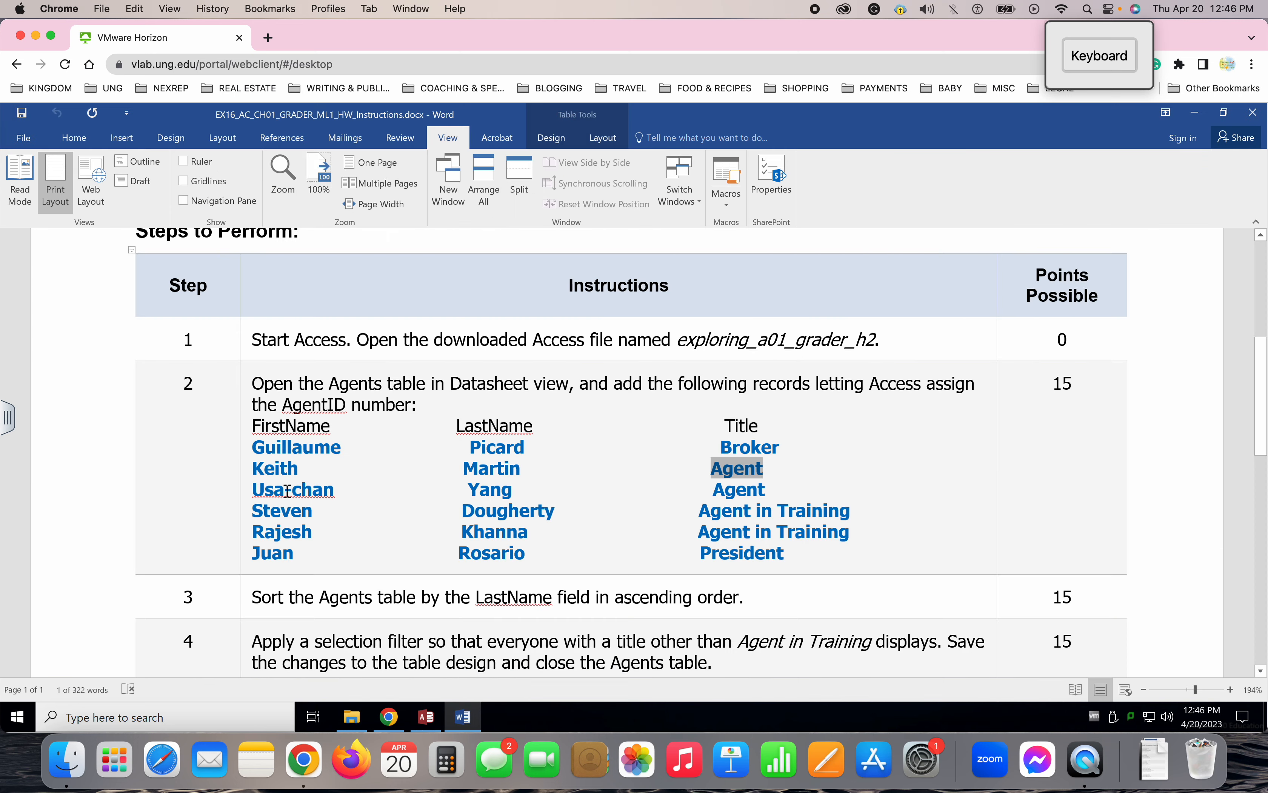
left_click_drag(260, 488, 332, 495)
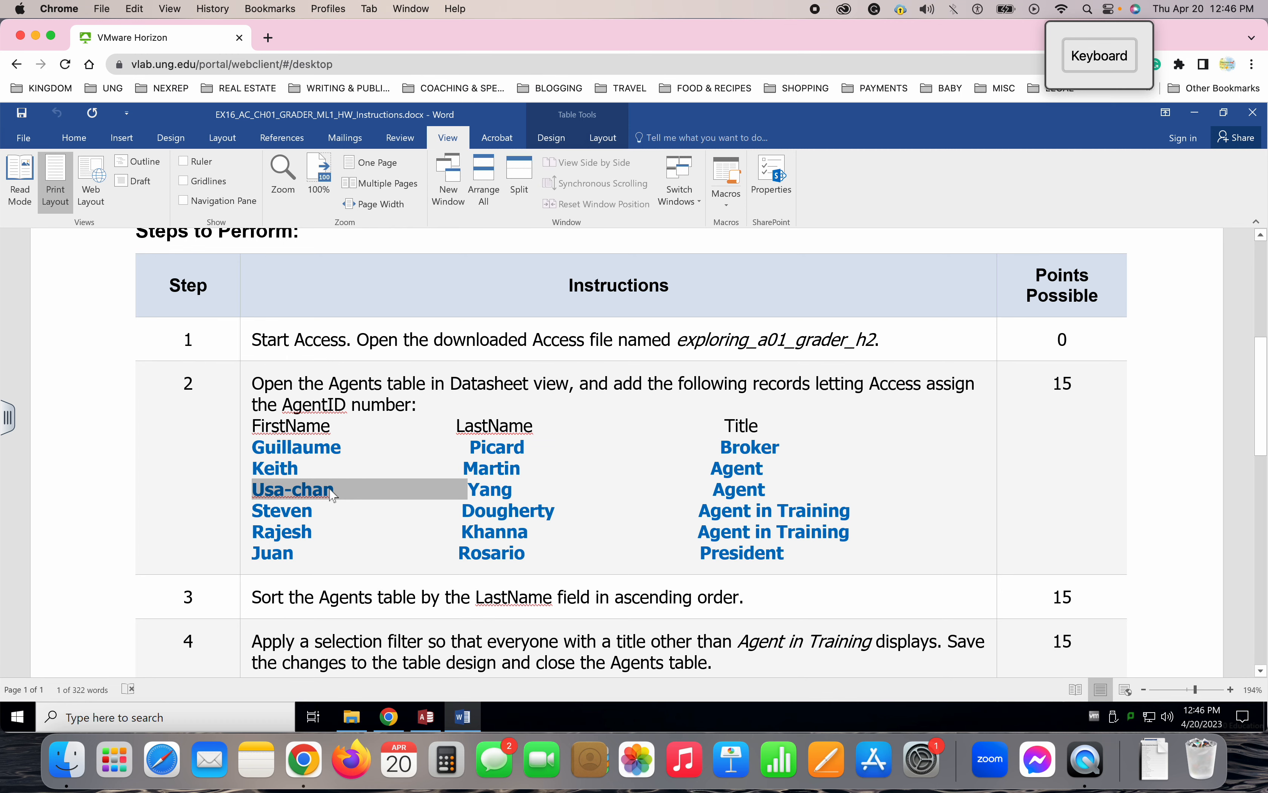
left_click(427, 718)
left_click(215, 320)
key("ctrl+v")
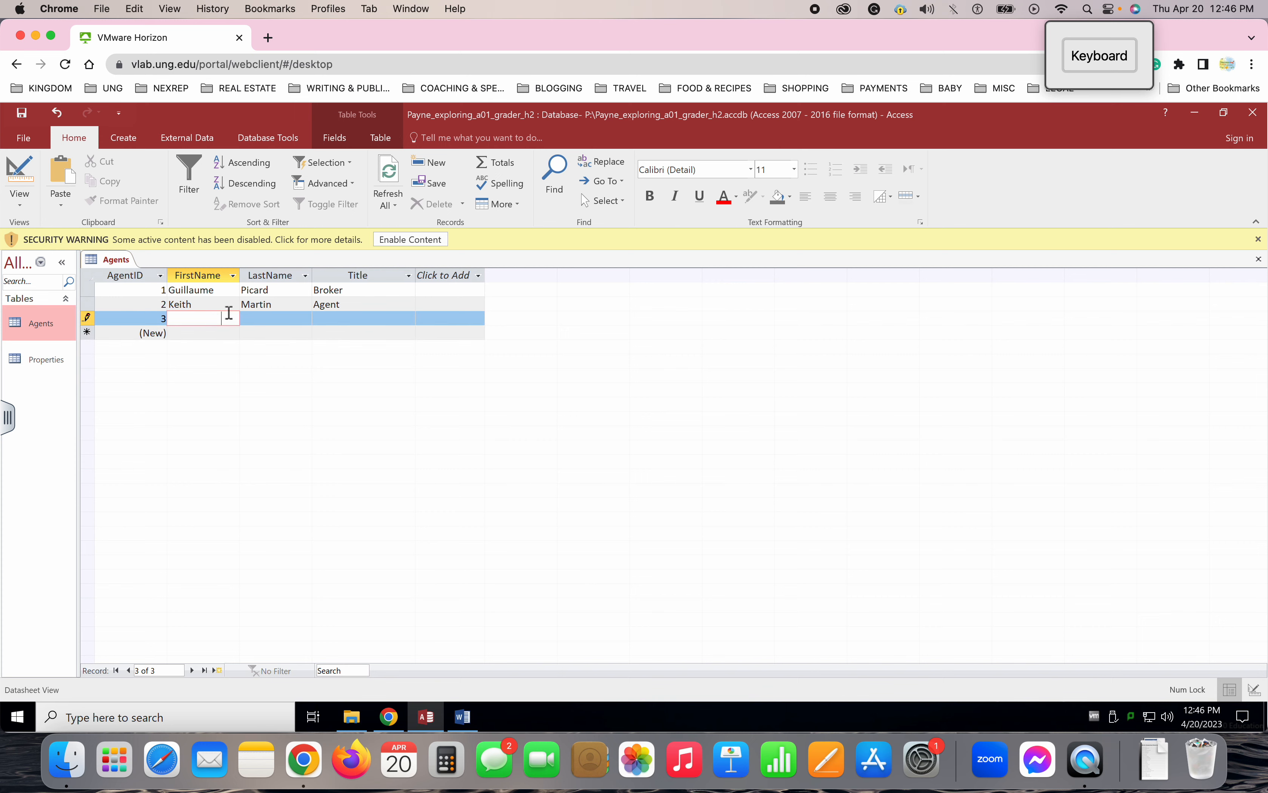
Step: Copy the third listed agent's last name from the Word instructions into LastName of the third Agents record in Access
left_click(463, 718)
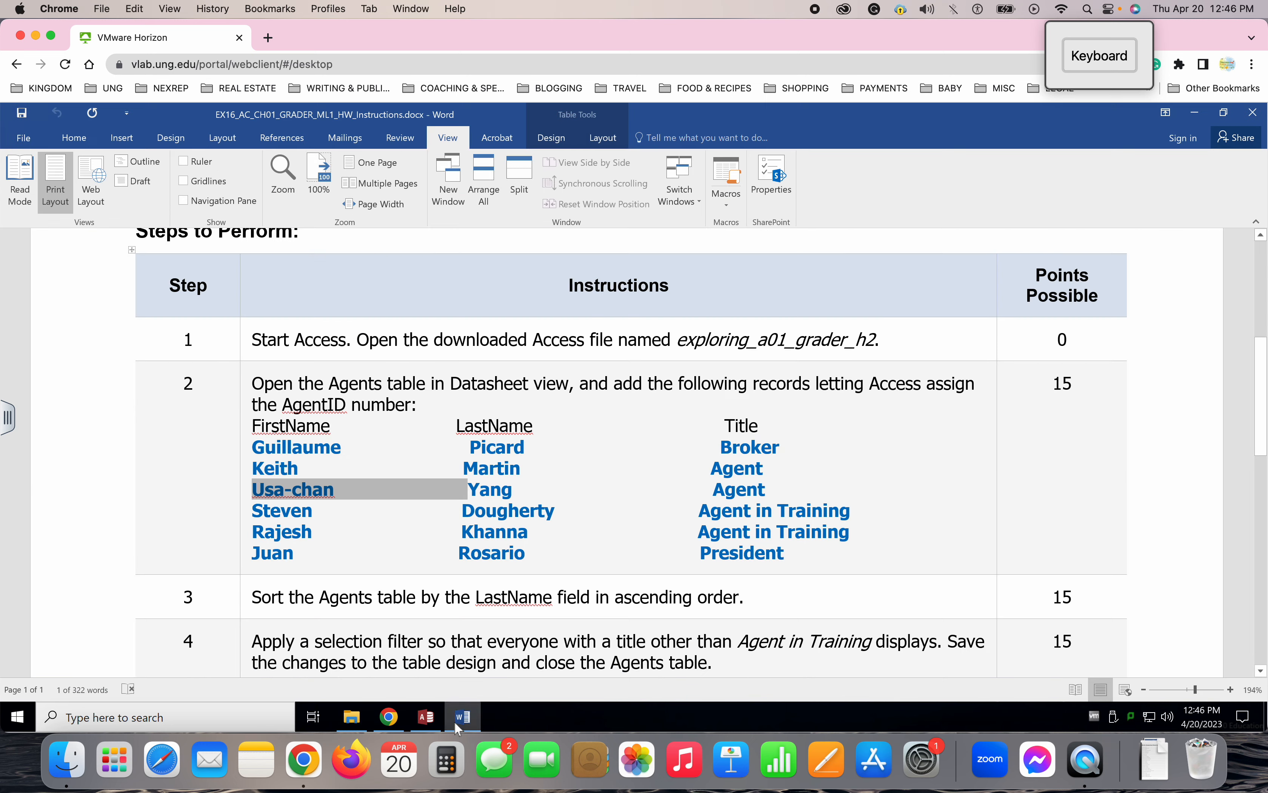
double_click(490, 489)
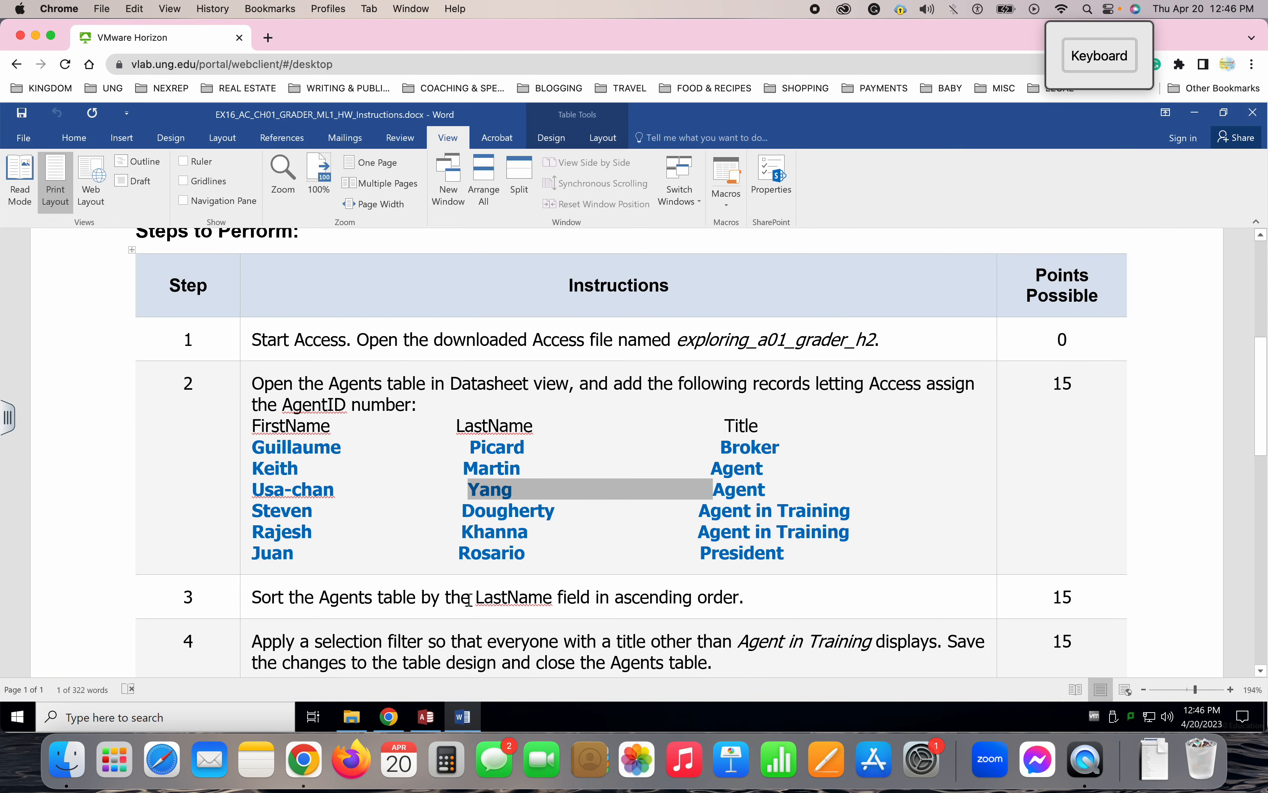
left_click(425, 718)
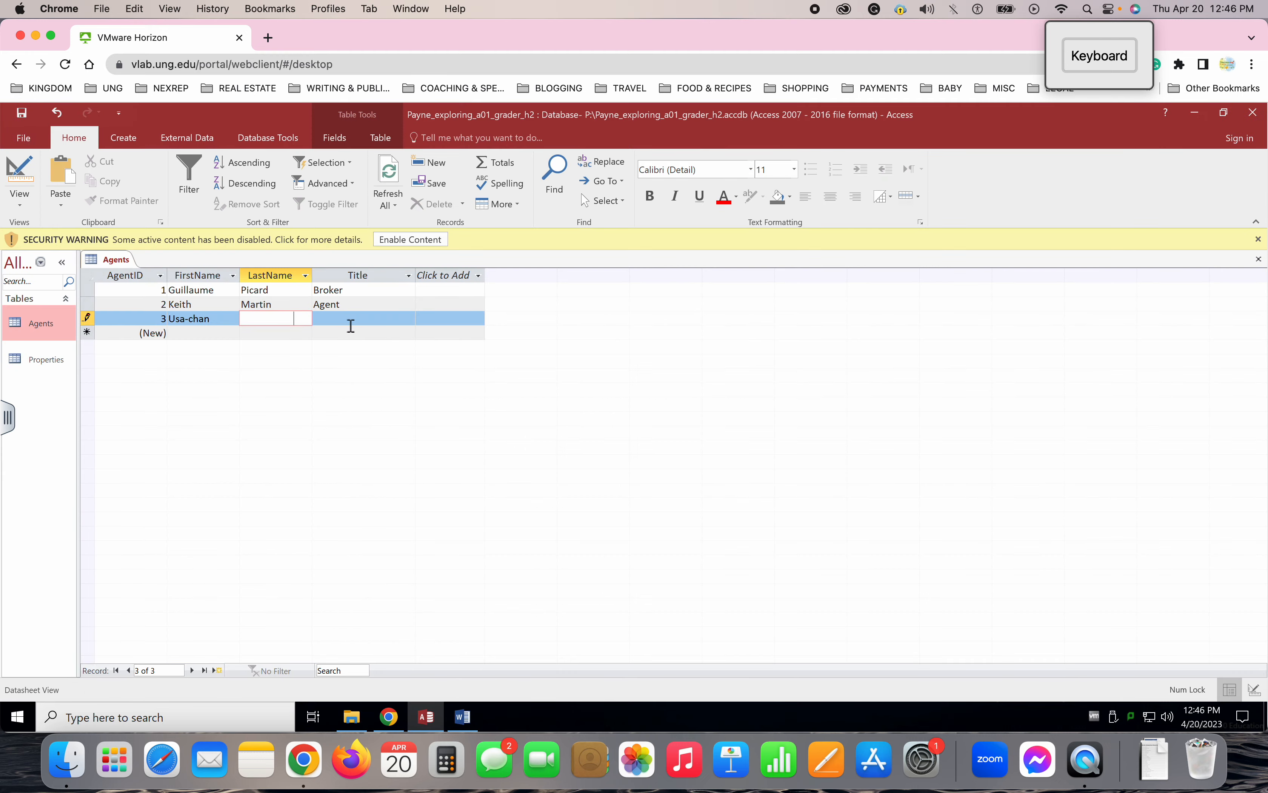
Step: Copy the third agent's title, Agent, from the Word instructions into the third Agents record in Access and complete that record
left_click(462, 717)
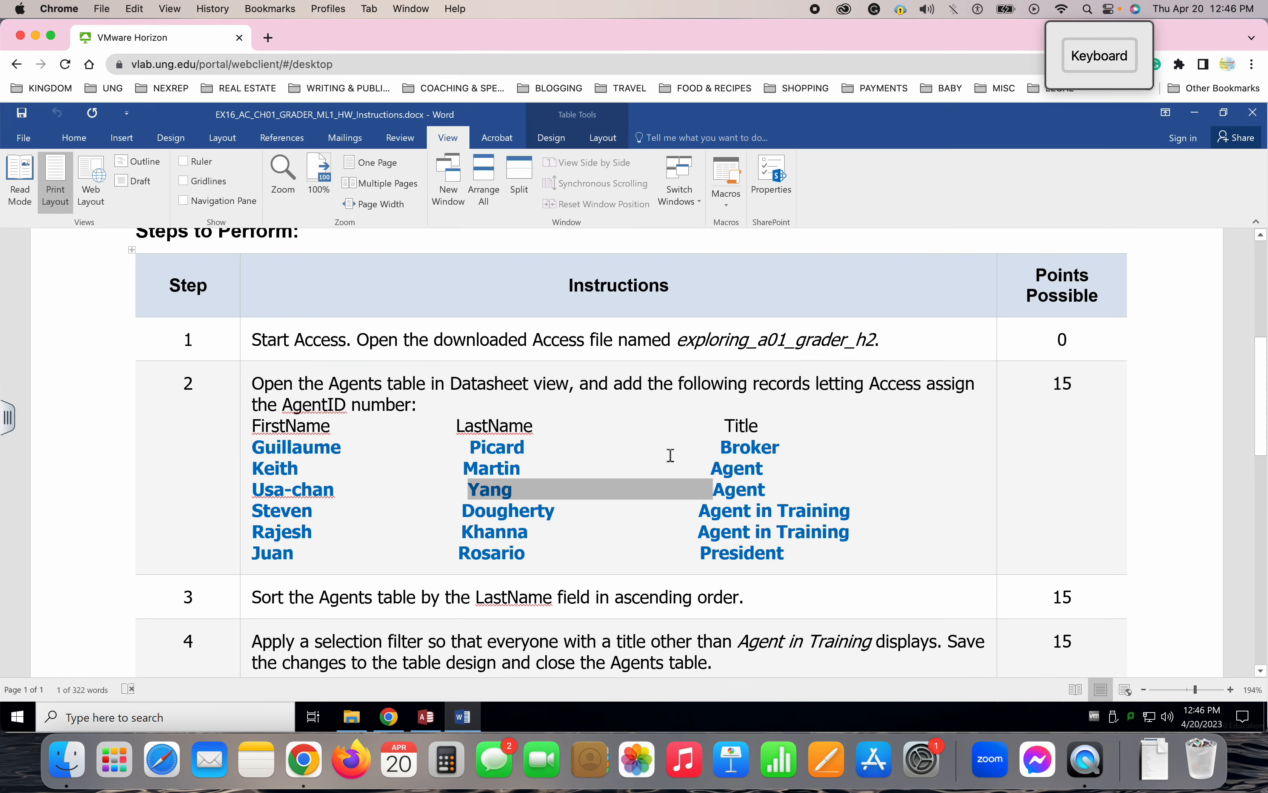
double_click(731, 489)
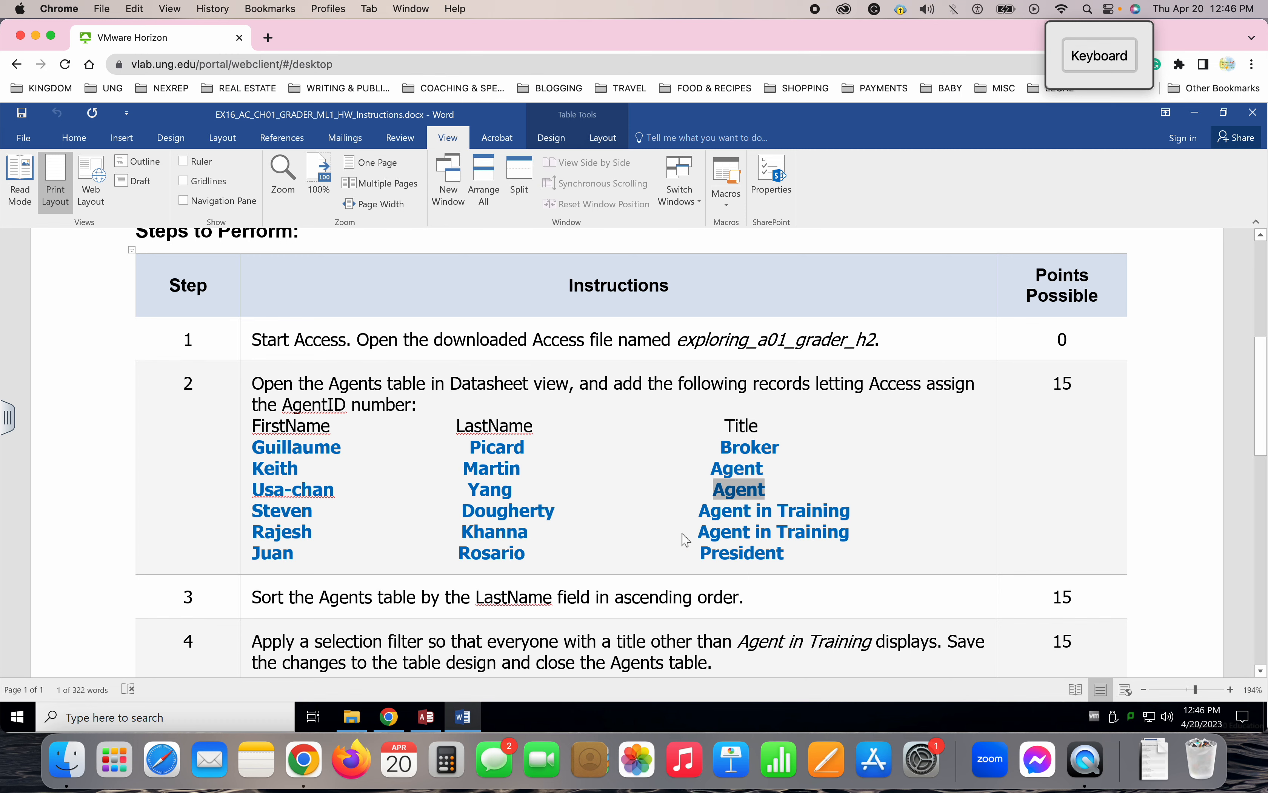
left_click(428, 717)
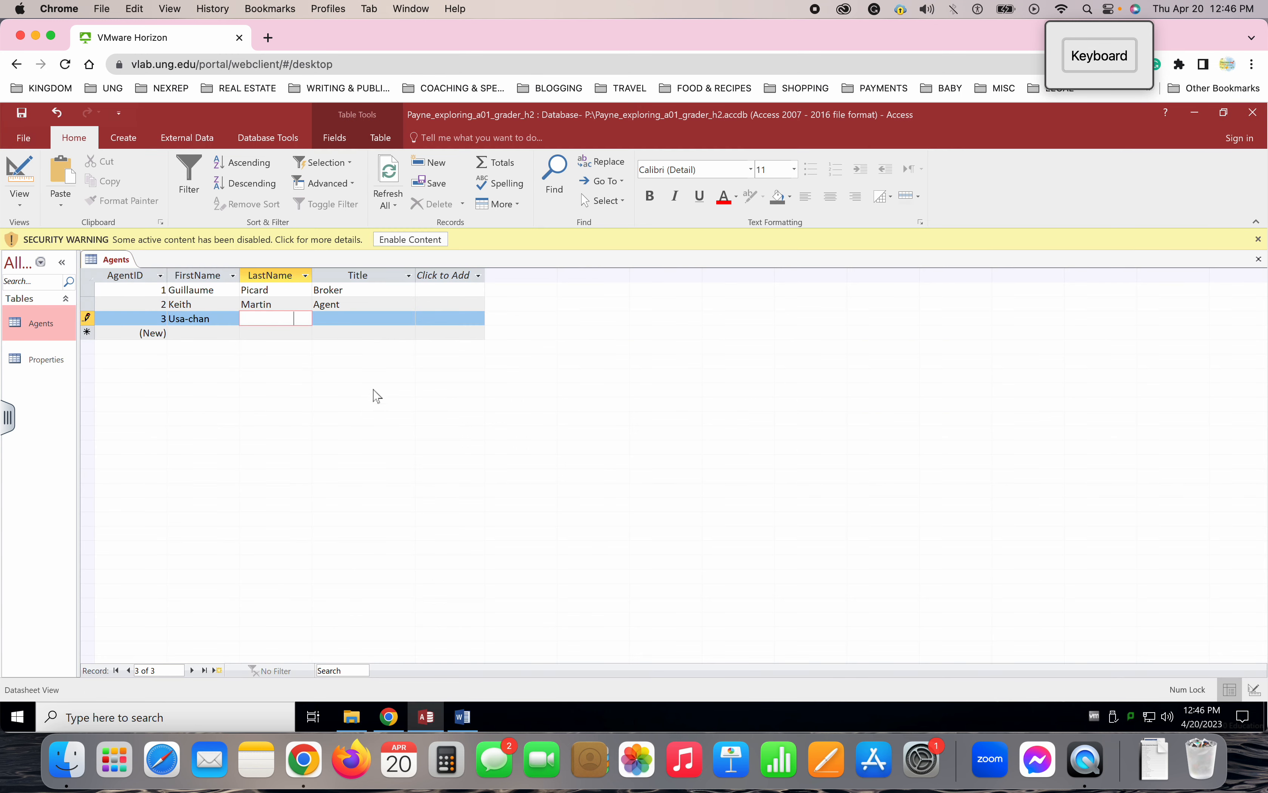
left_click(363, 318)
key("ctrl+v")
key("Return")
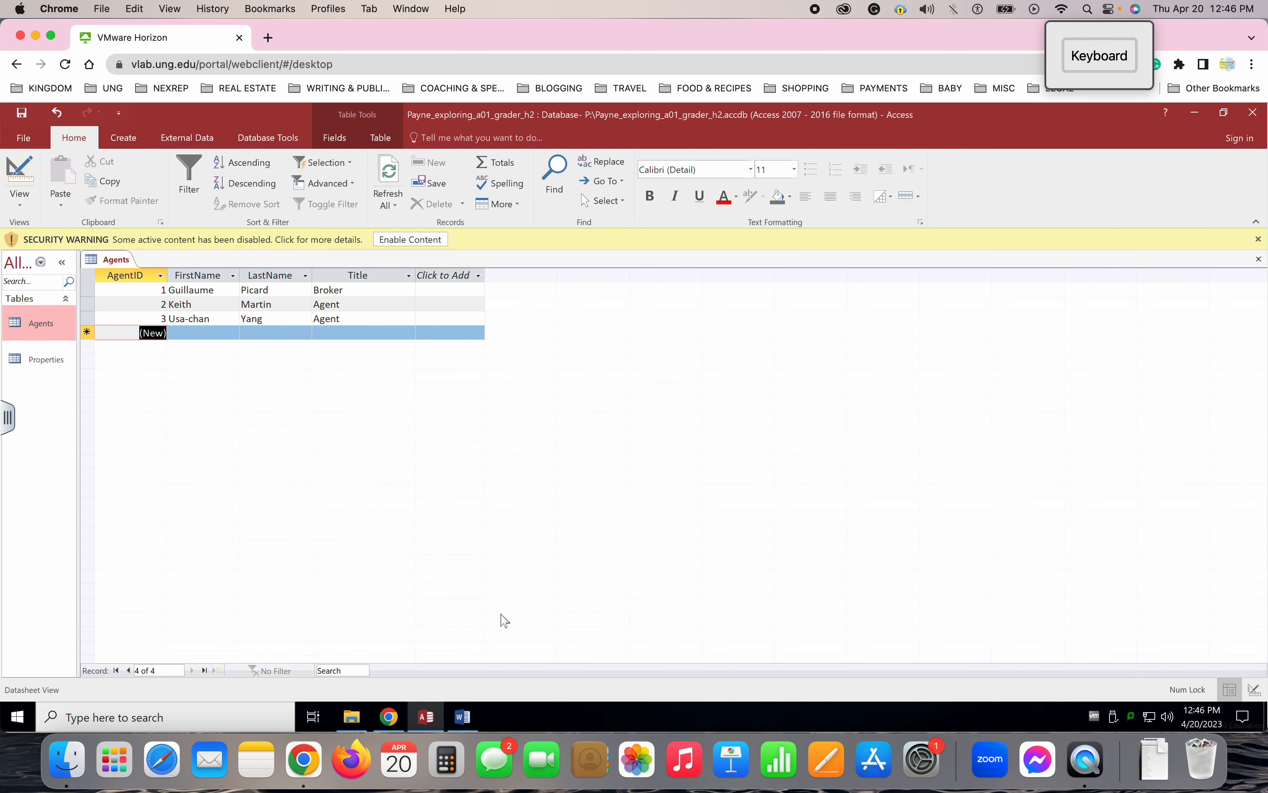
Step: Copy the fourth listed agent's first name from the Word instructions into FirstName of a new Agents record in Access
left_click(464, 717)
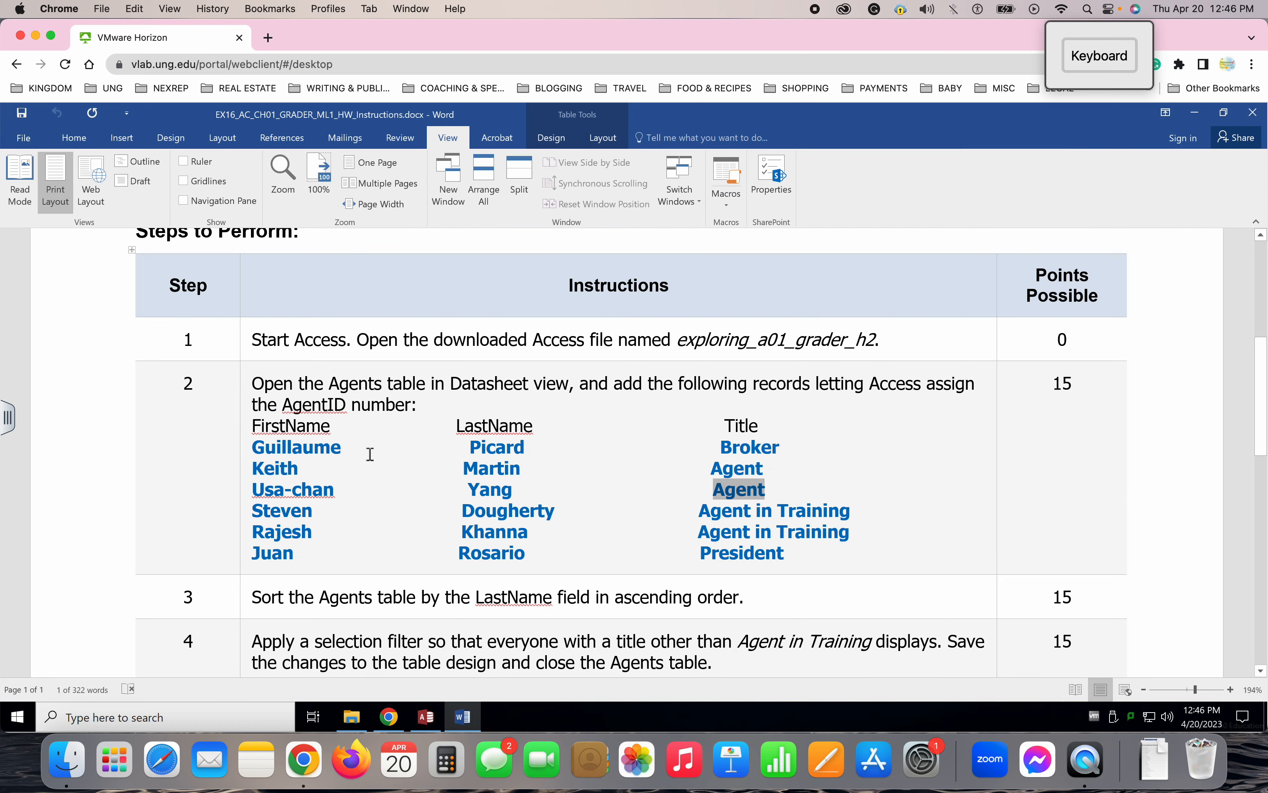
double_click(286, 511)
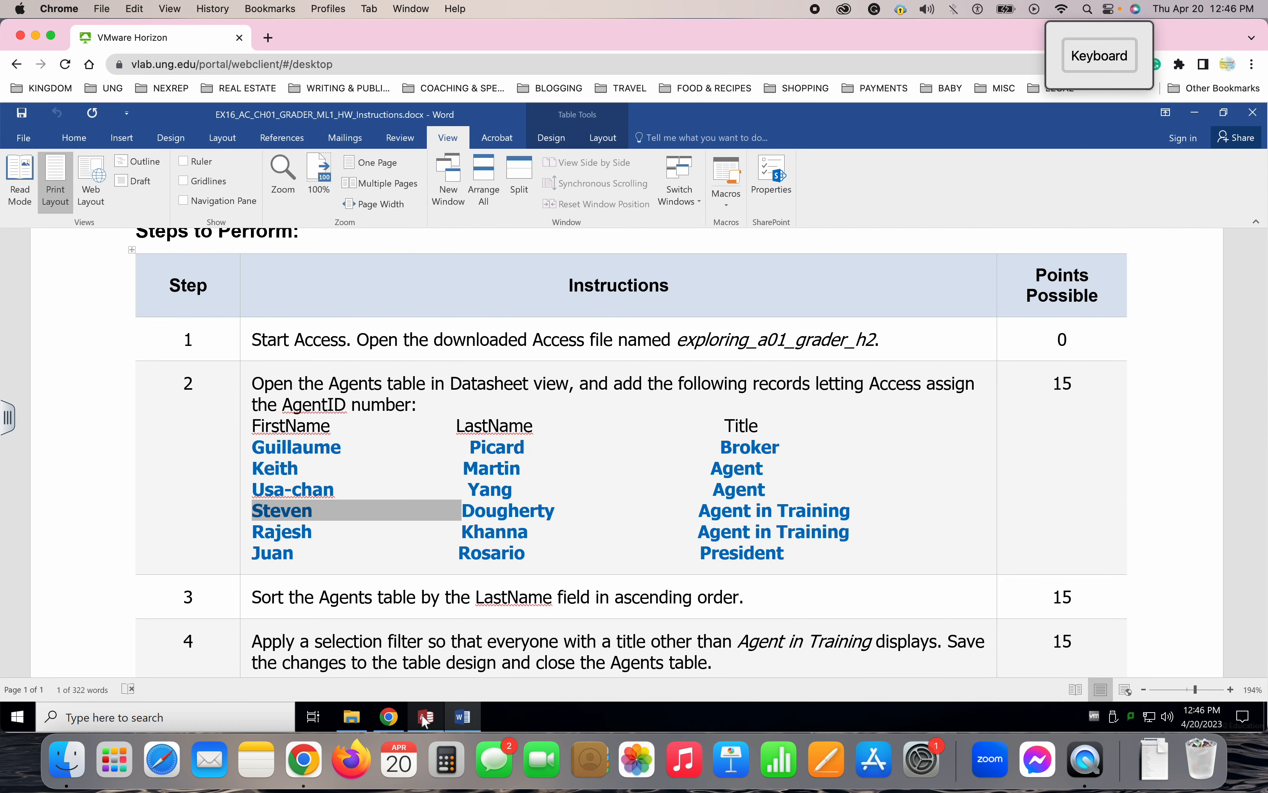
left_click(424, 720)
left_click(190, 332)
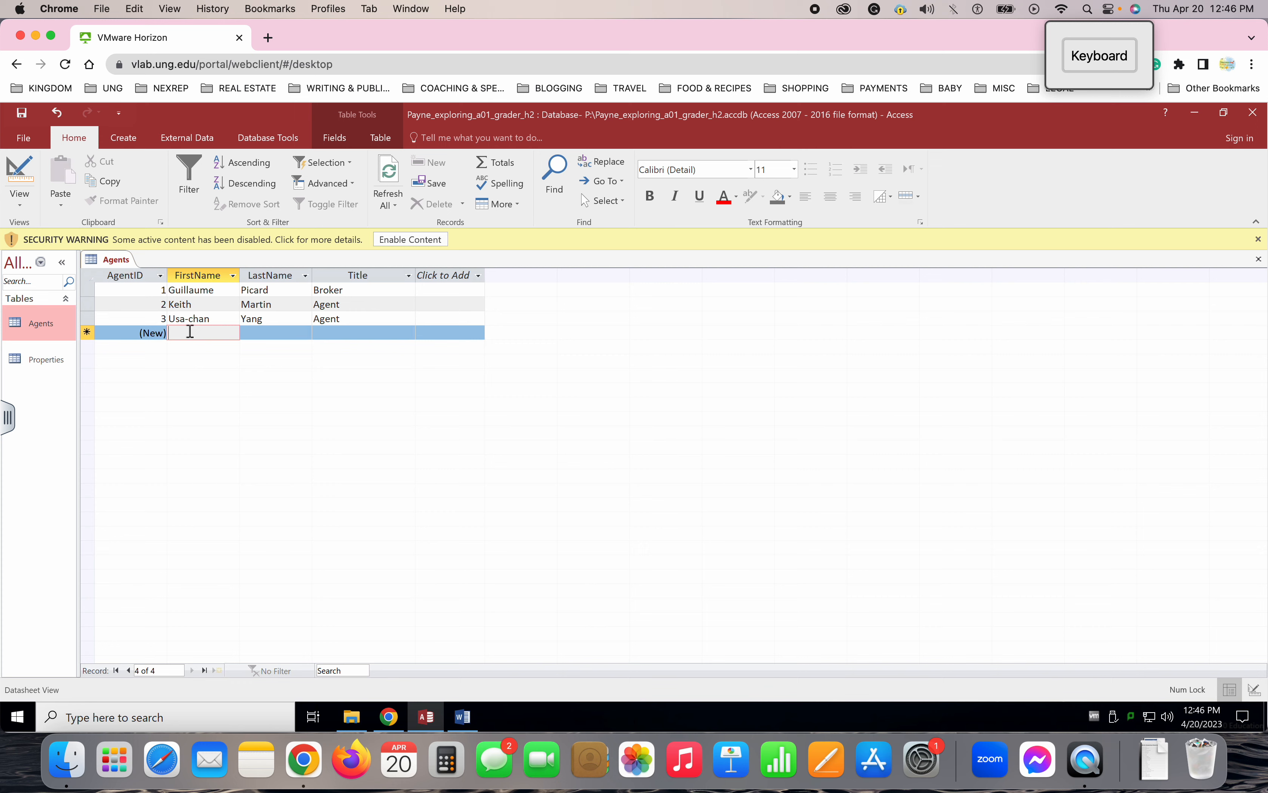
Step: Copy the fourth listed agent's last name from the Word instructions into LastName of the fourth Agents record in Access
left_click(458, 717)
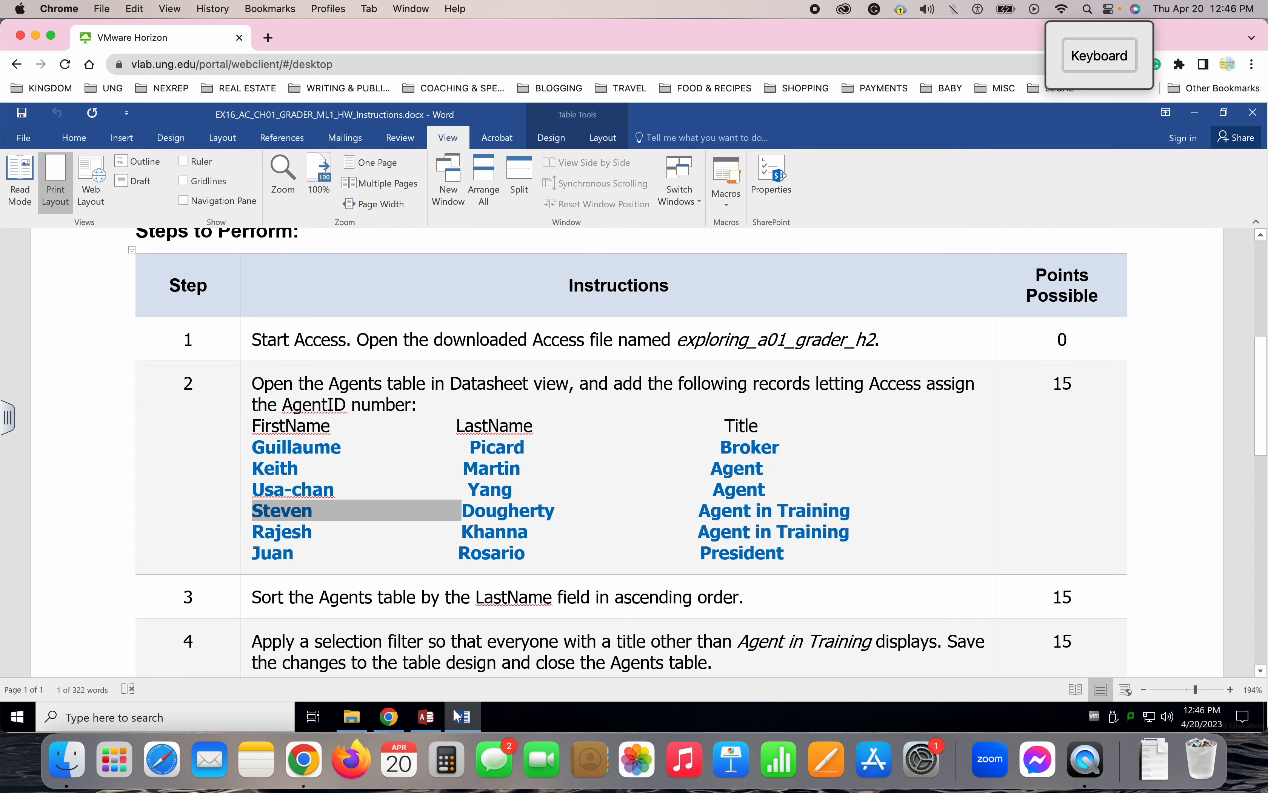
double_click(487, 515)
key("ctrl+c")
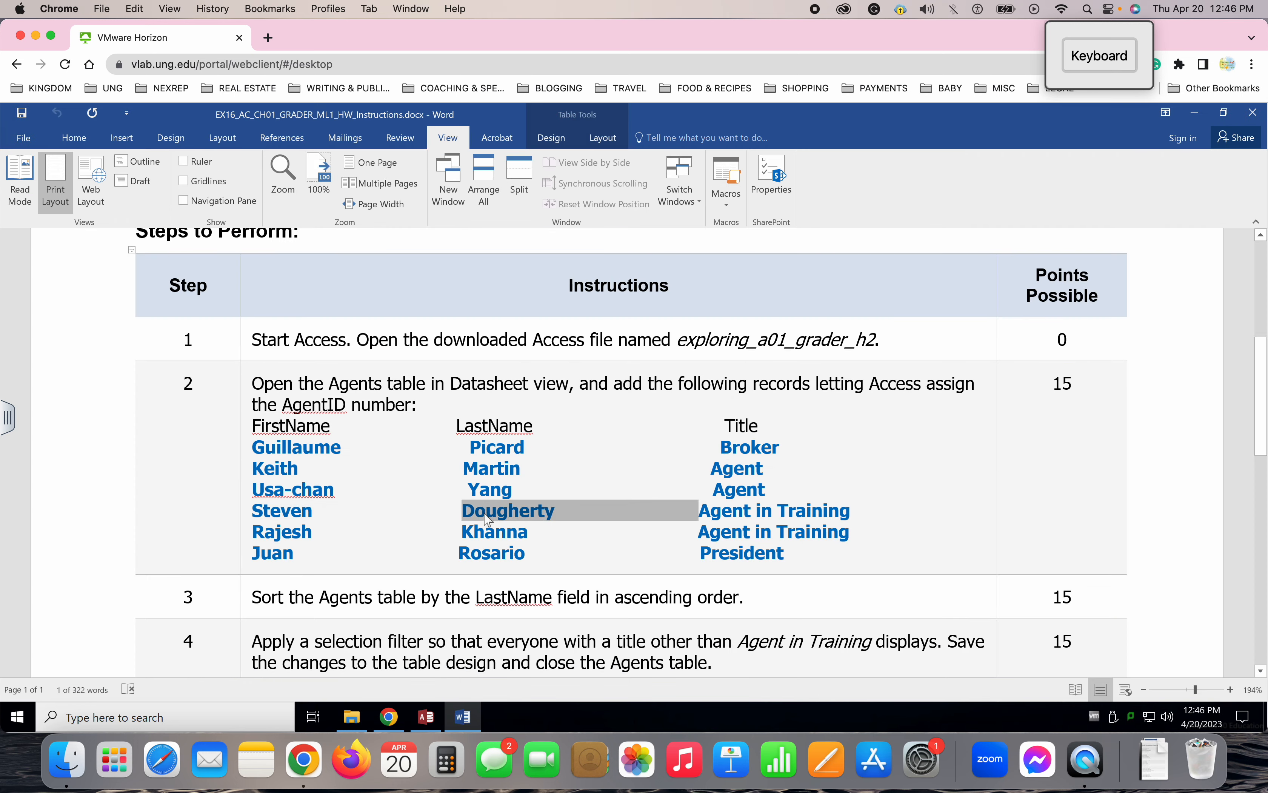
left_click(428, 722)
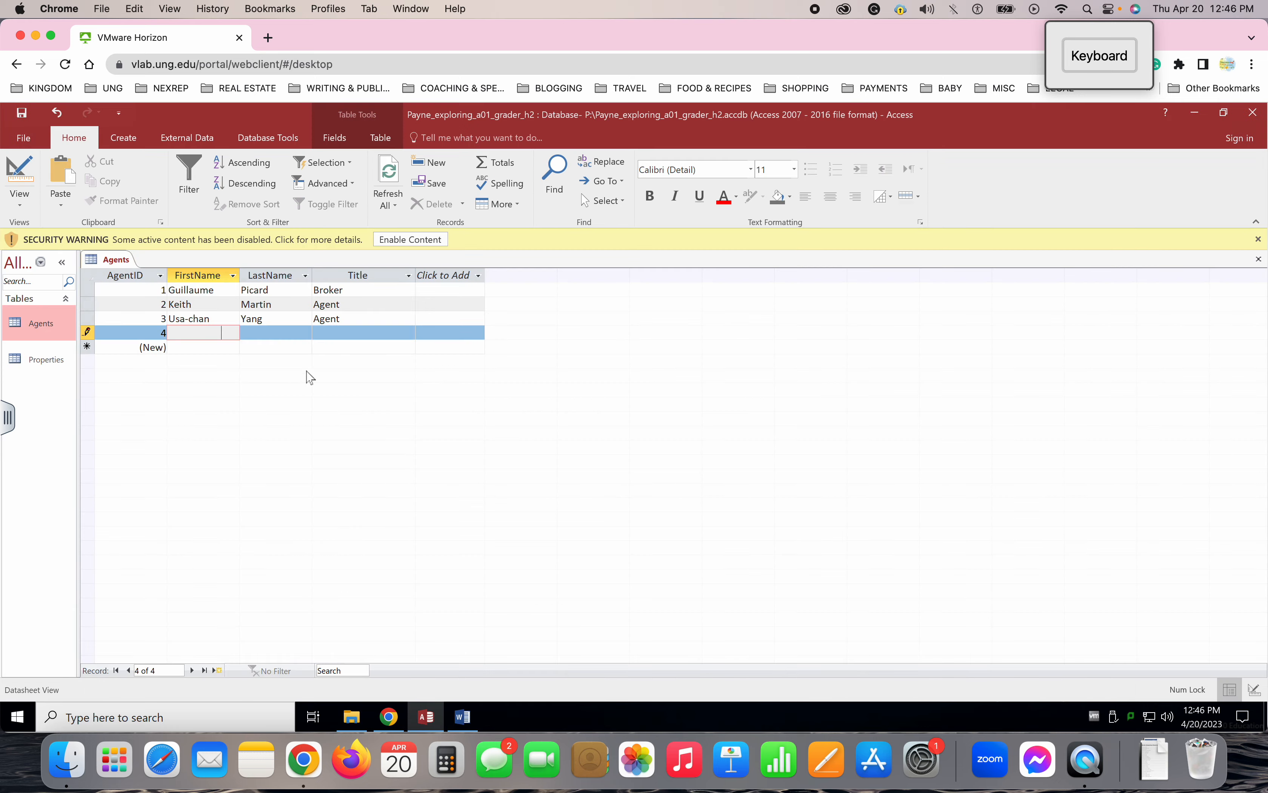
left_click(279, 331)
key("ctrl+v")
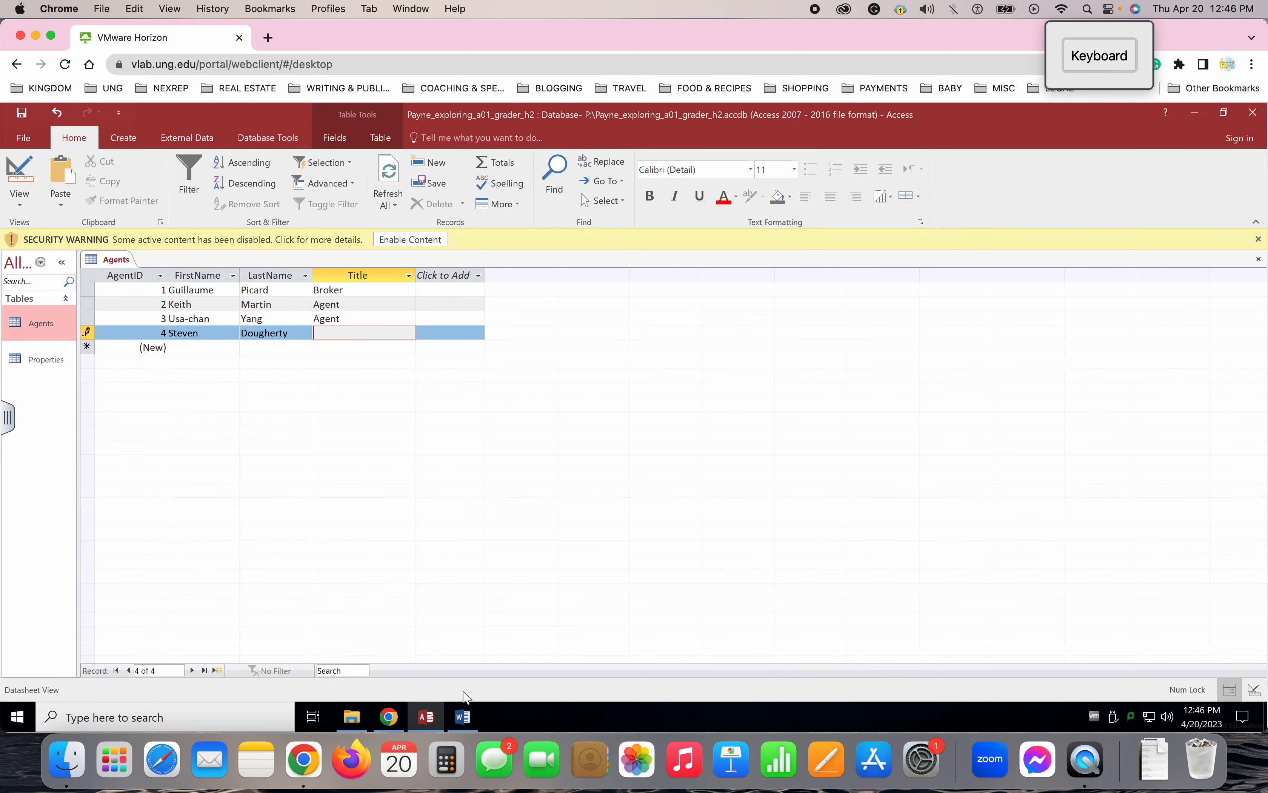
Step: Copy the fourth agent's title, Agent in Training, from the Word instructions into Title of the fourth Agents record in Access
left_click(462, 717)
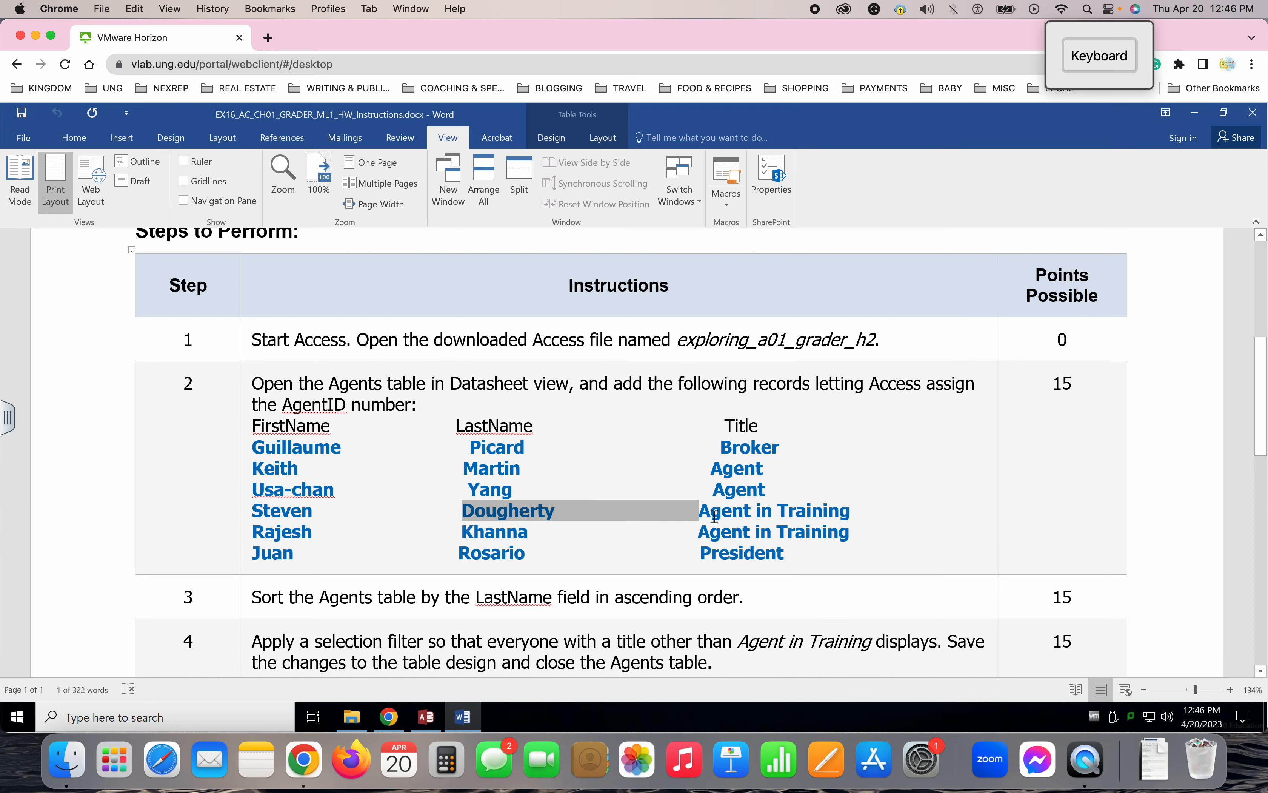
left_click_drag(700, 511, 825, 508)
key("ctrl+c")
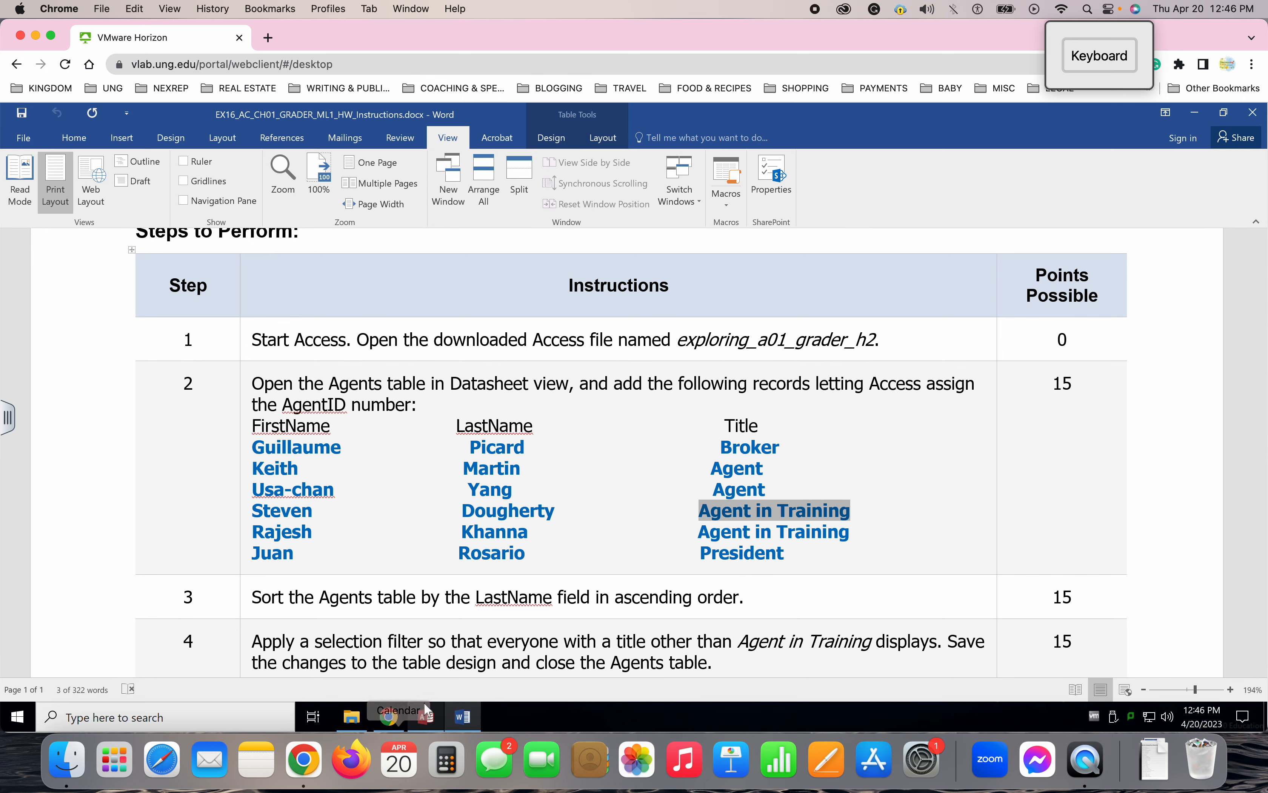
left_click(425, 713)
key("ctrl+v")
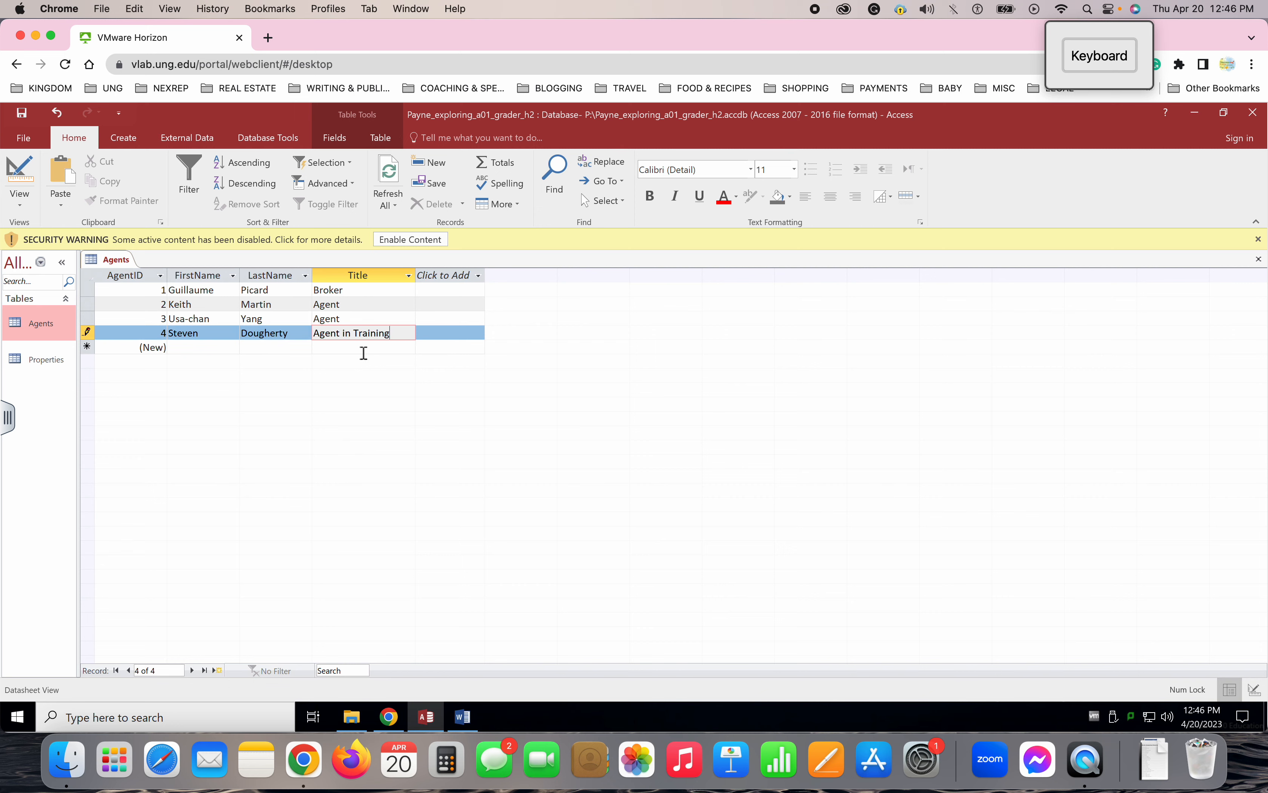
Step: Copy the fifth listed agent's first name from the Word instructions into FirstName of a new Agents record in Access
left_click(462, 717)
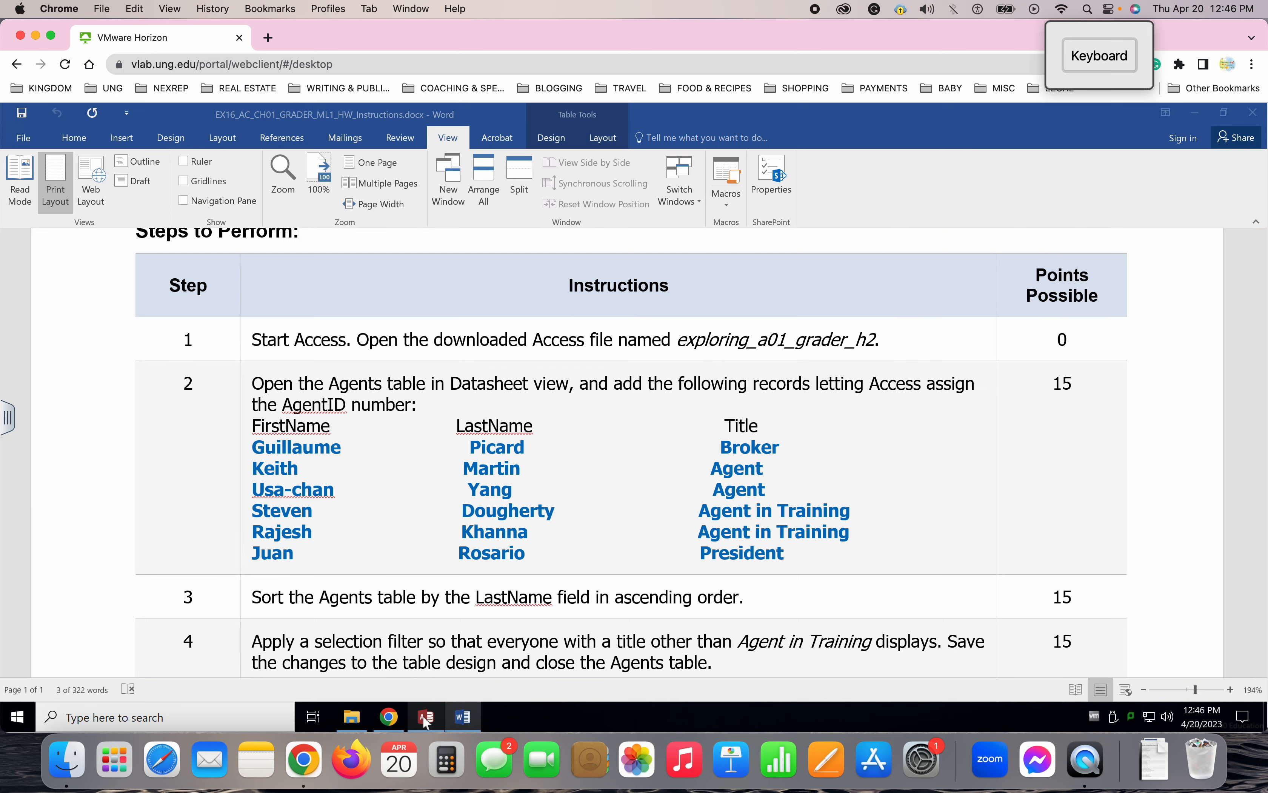
double_click(271, 535)
key("ctrl+c")
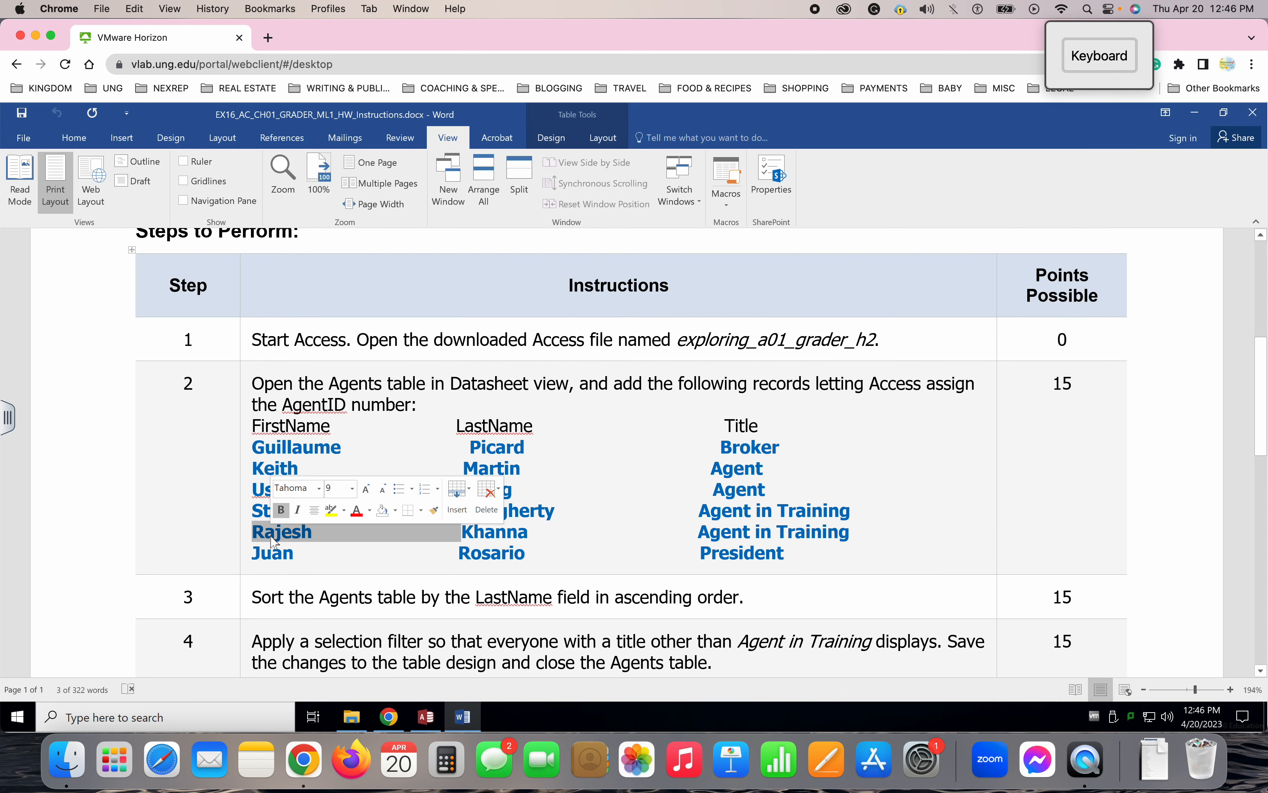
left_click(424, 726)
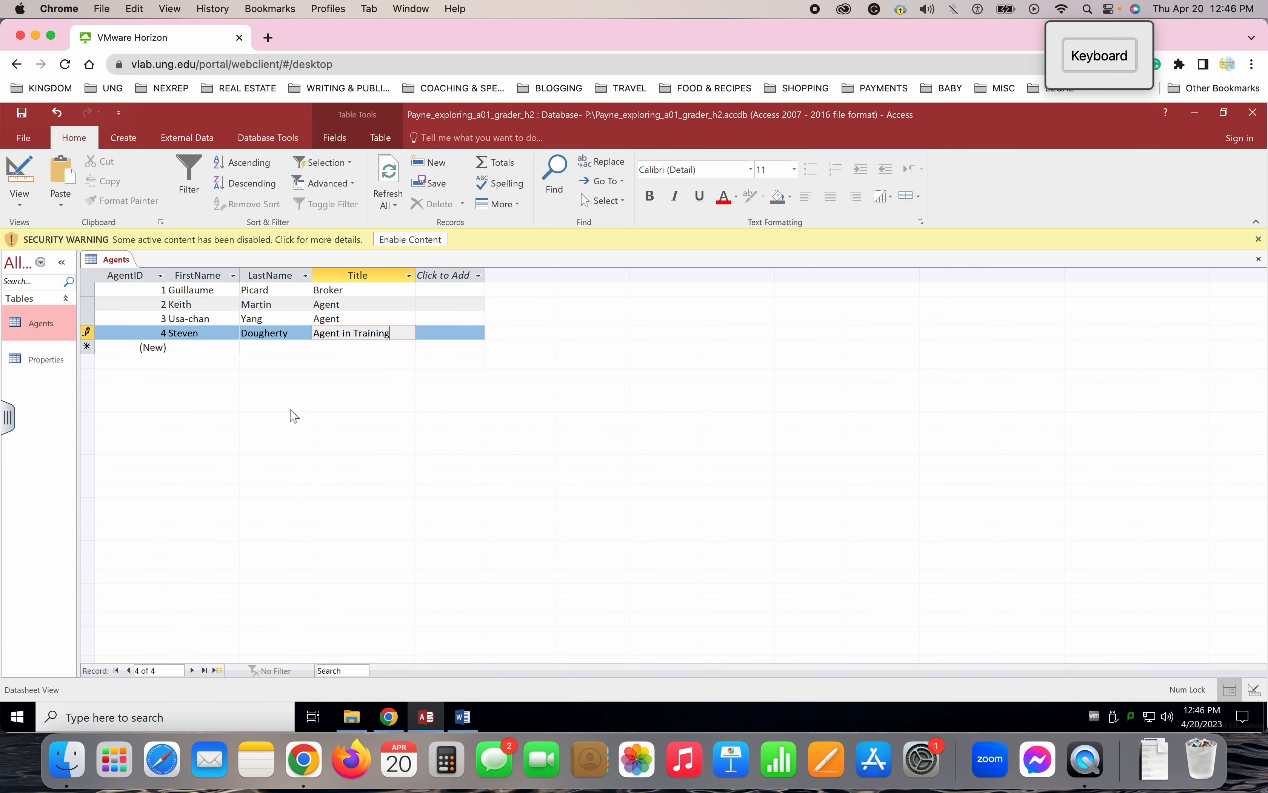
left_click(208, 348)
key("ctrl+v")
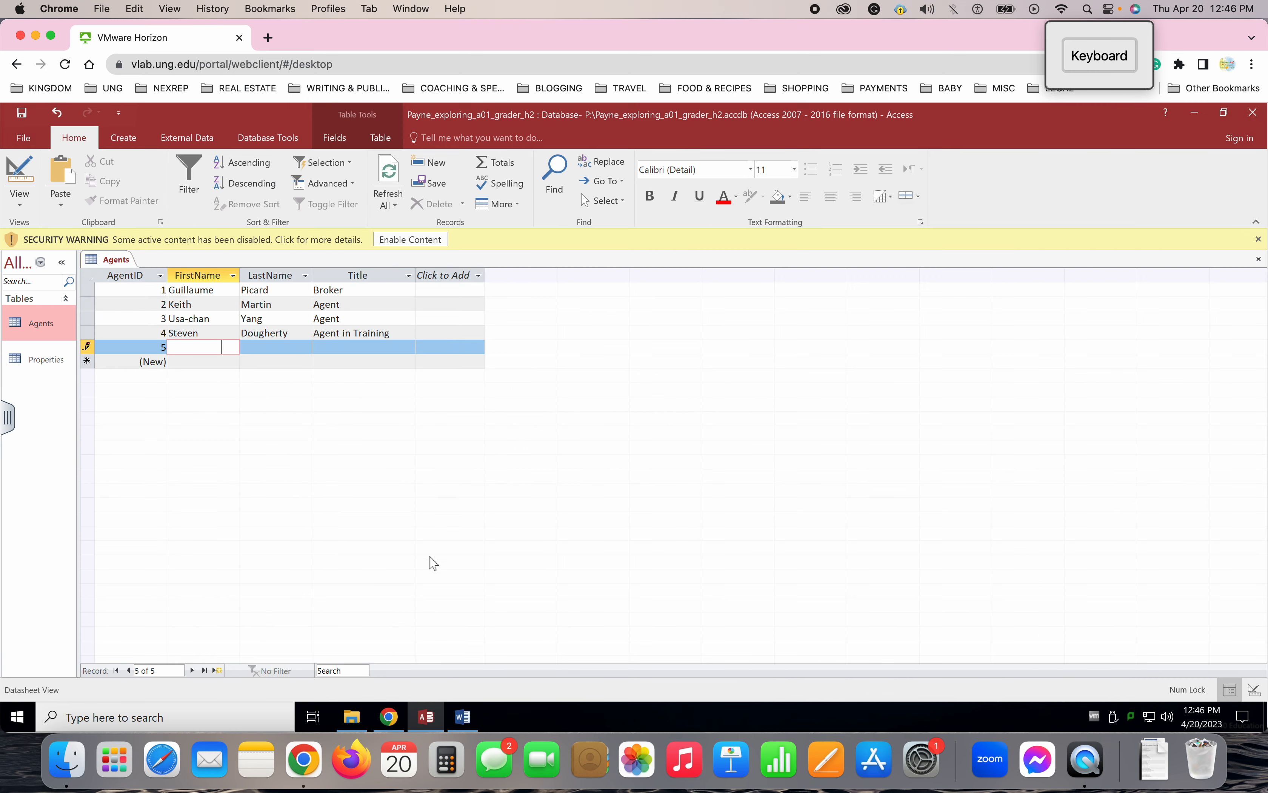
key("Tab")
Step: Copy the fifth listed agent's last name from the Word instructions into LastName of the fifth Agents record in Access
left_click(454, 716)
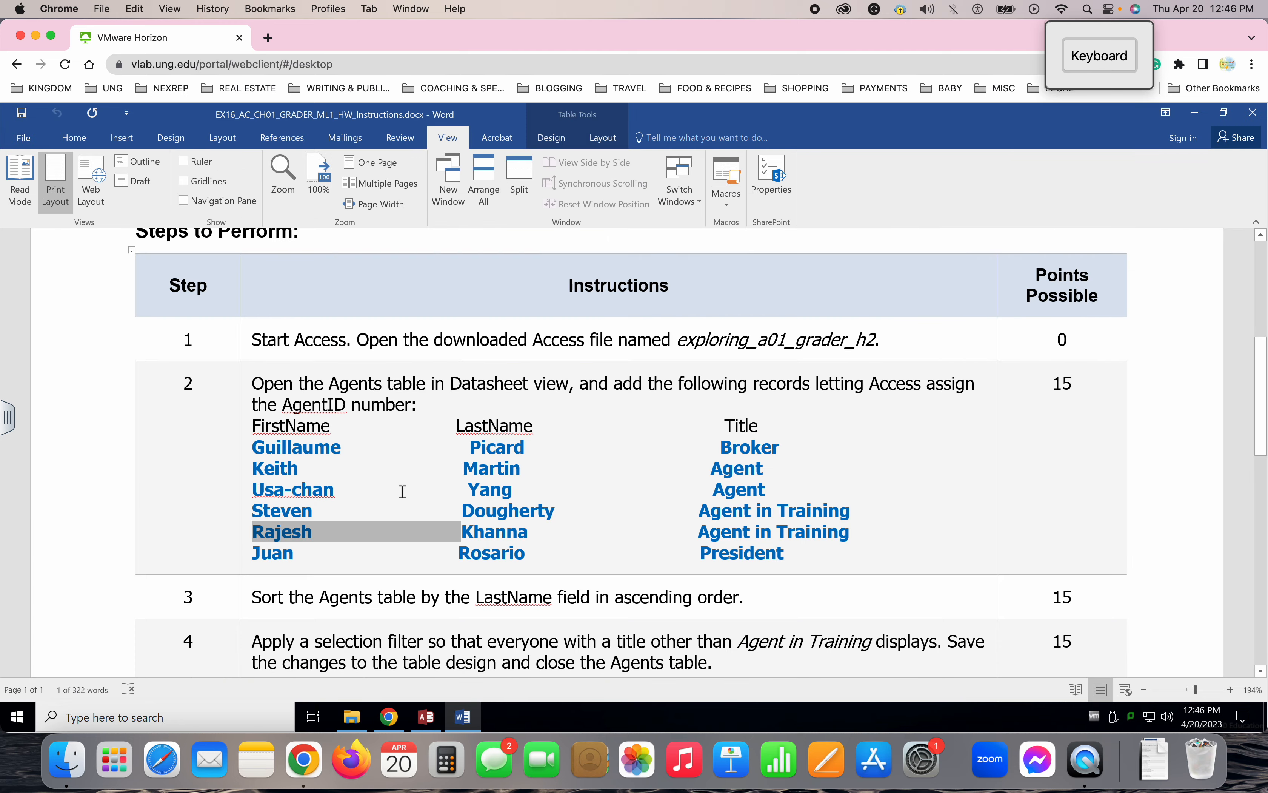
double_click(470, 533)
key("ctrl+c")
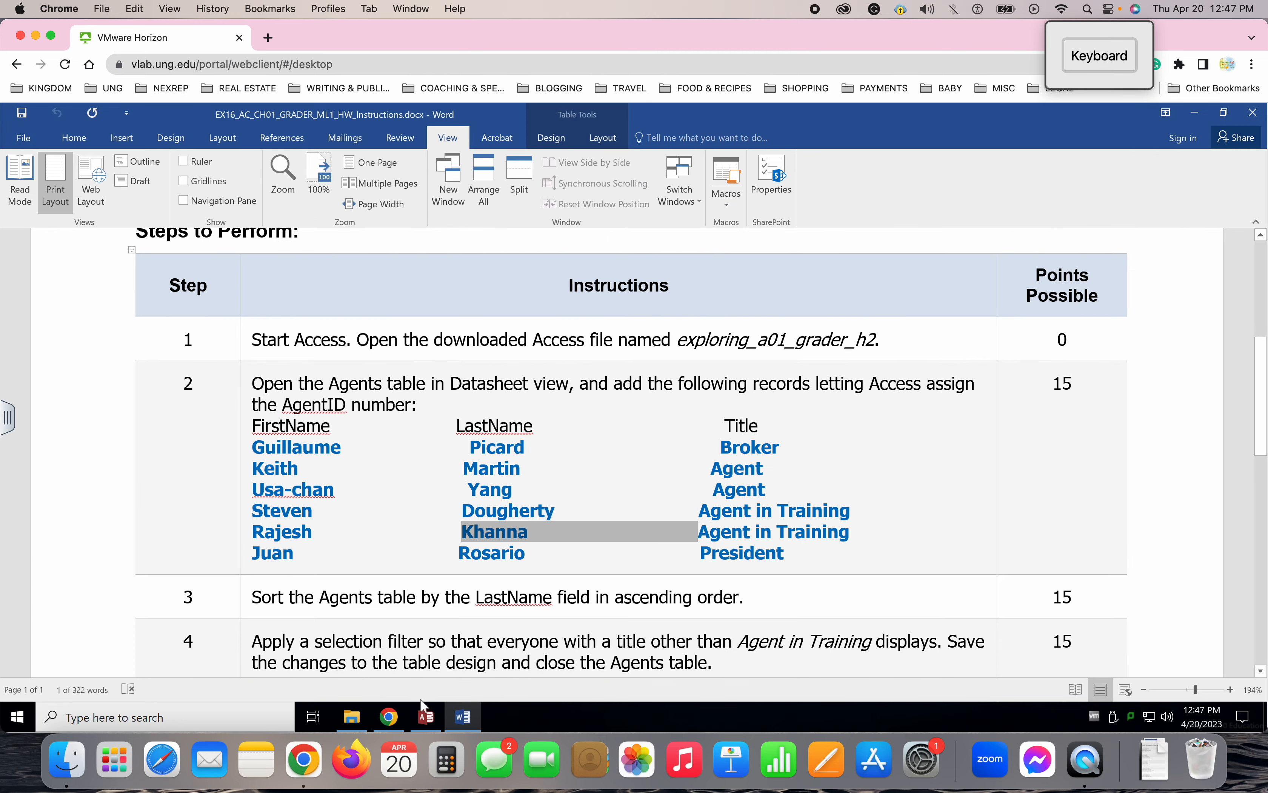
left_click(427, 717)
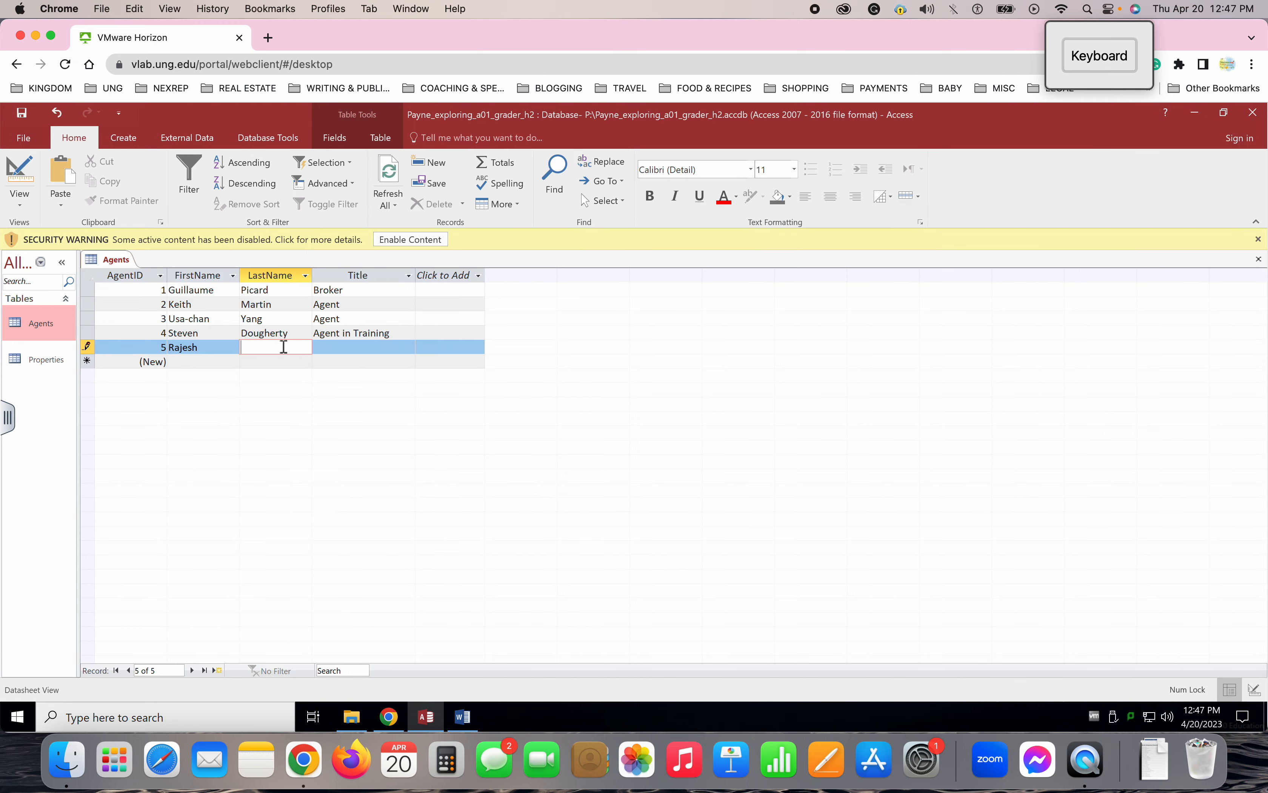
key("ctrl+v")
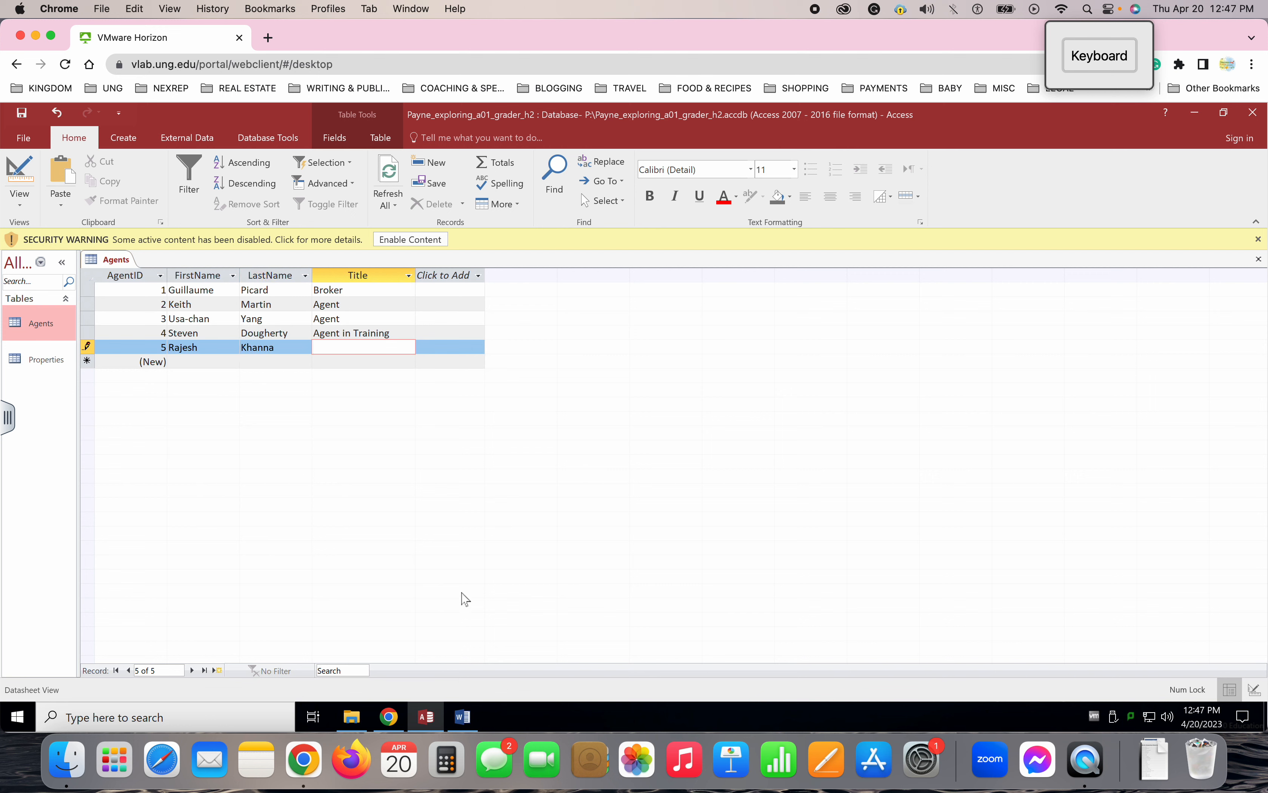
Step: Copy the title Agent in Training from the fourth Agents record into Title of the fifth record
double_click(378, 334)
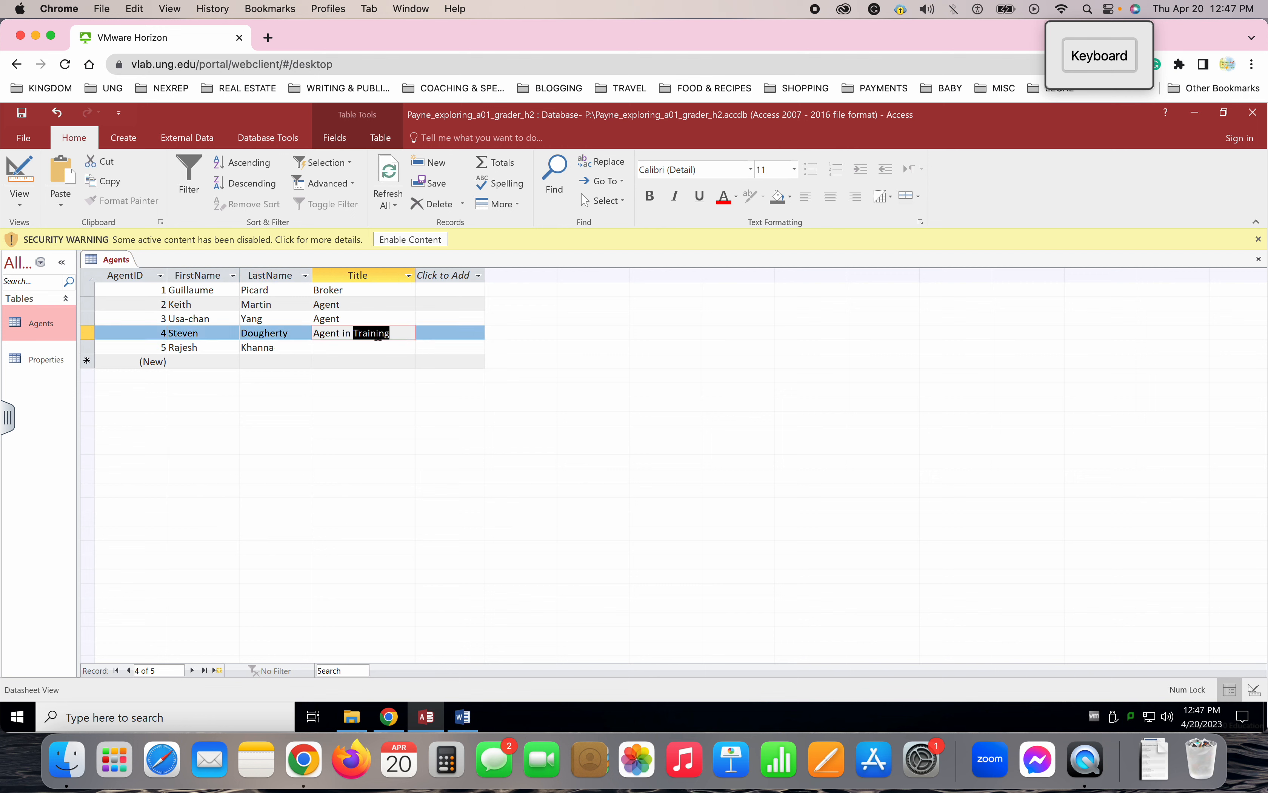
double_click(321, 333)
left_click(394, 334, "shift")
key("ctrl+c")
left_click(335, 353)
key("ctrl+v")
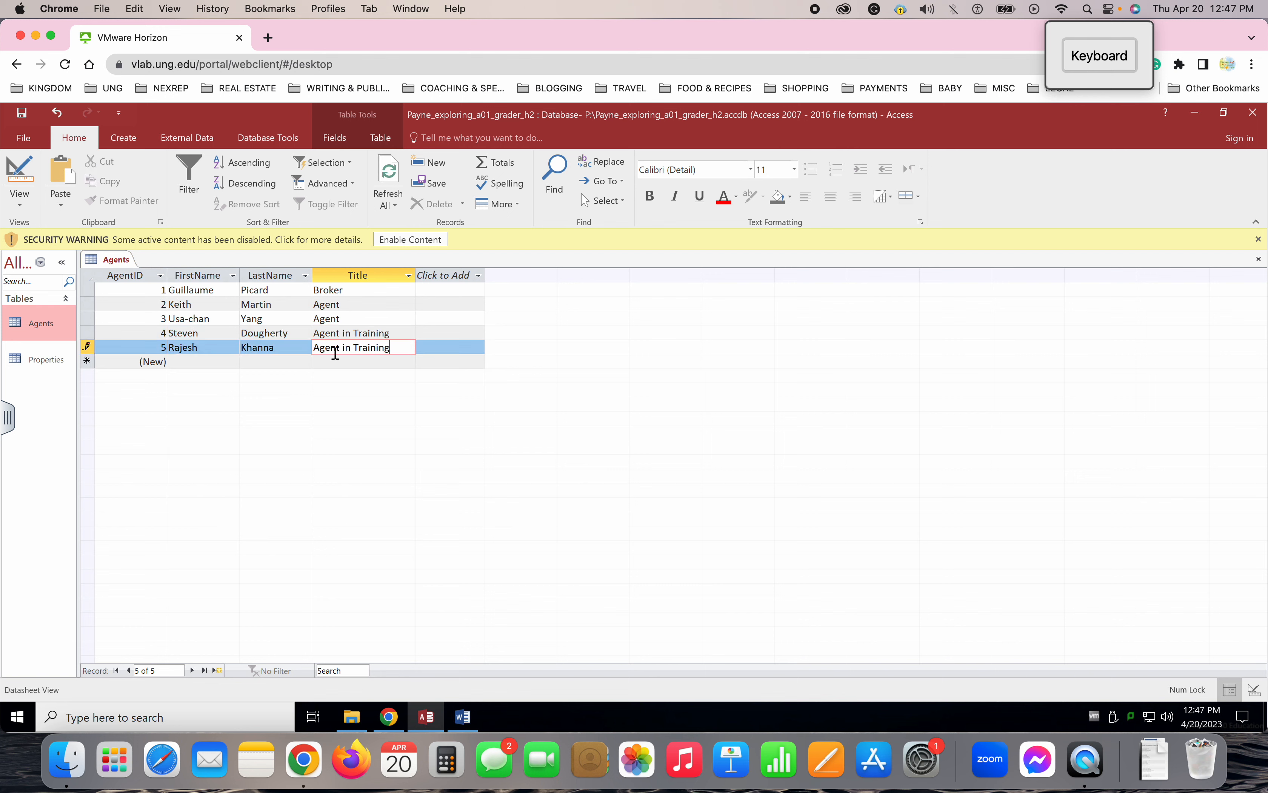
Step: Copy the sixth listed agent's first name from the Word instructions into FirstName of a new Agents record in Access
left_click(463, 718)
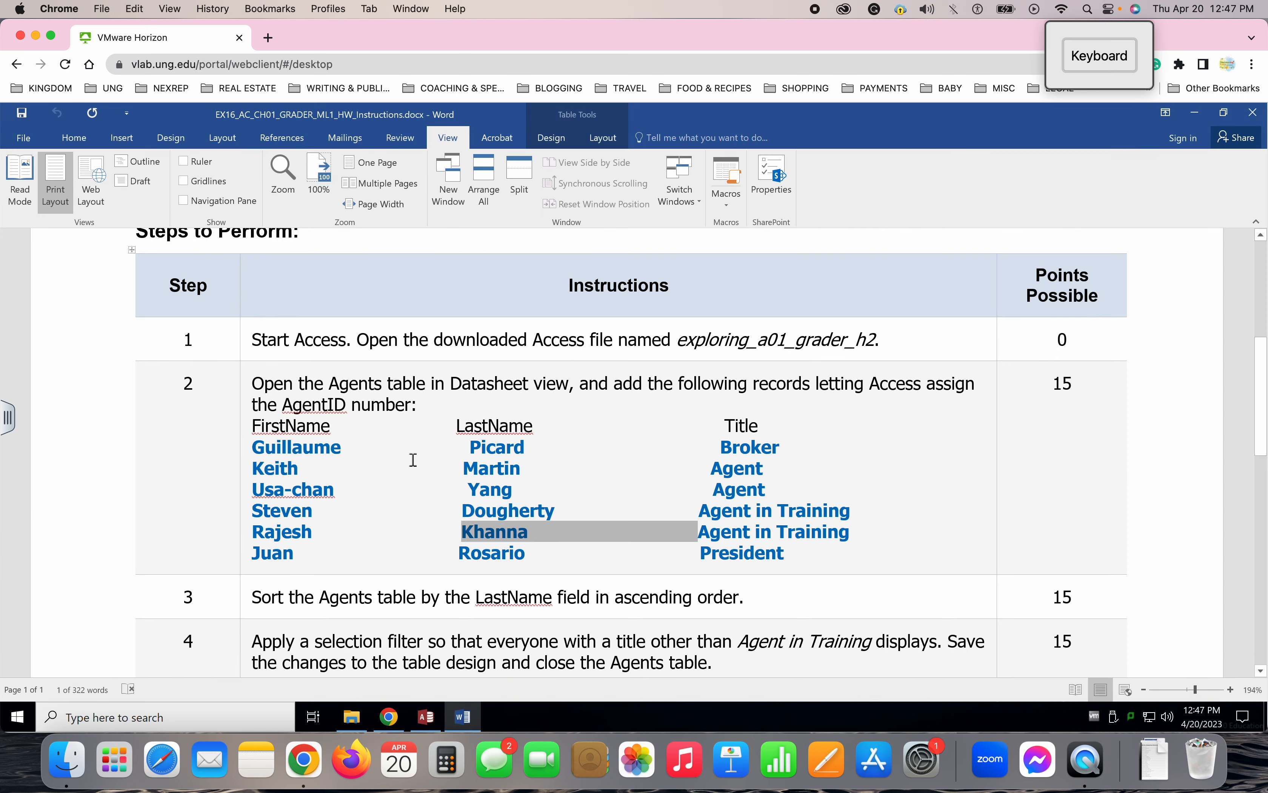
double_click(277, 552)
key("ctrl+c")
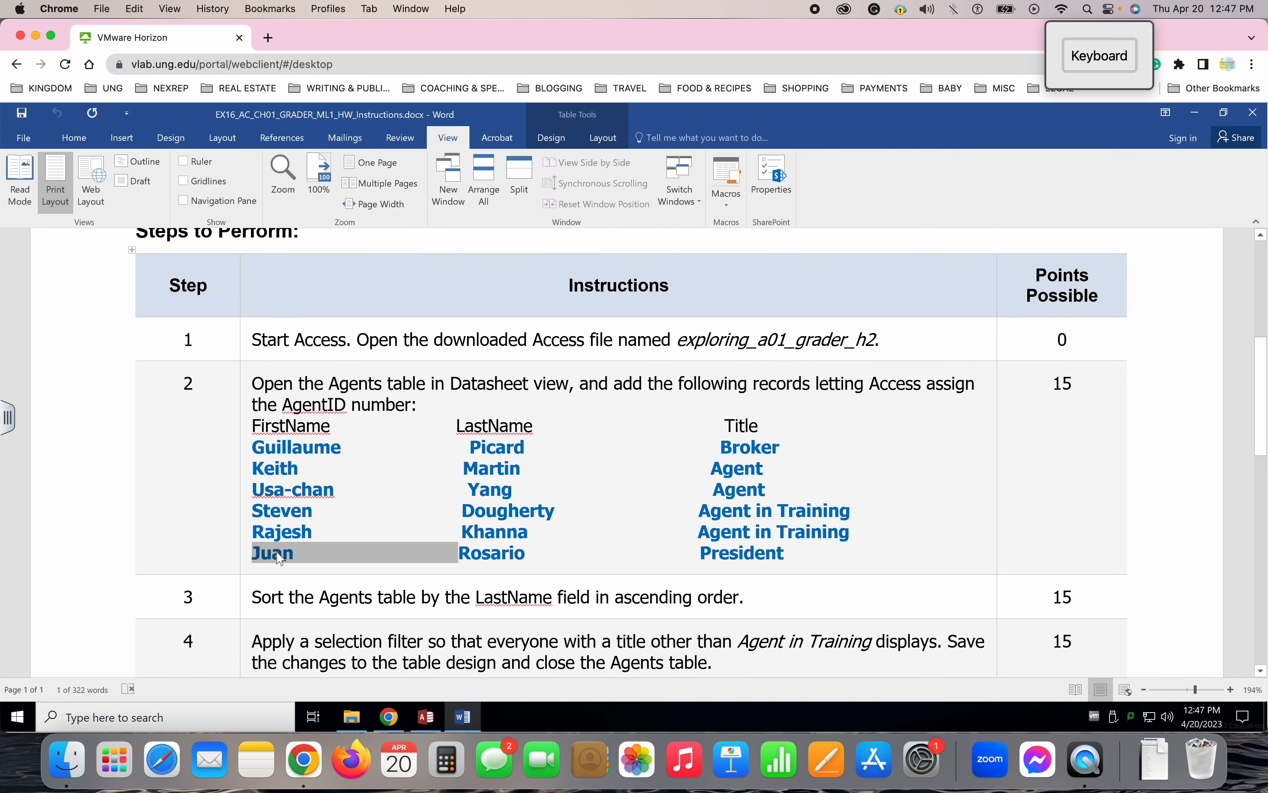
left_click(427, 718)
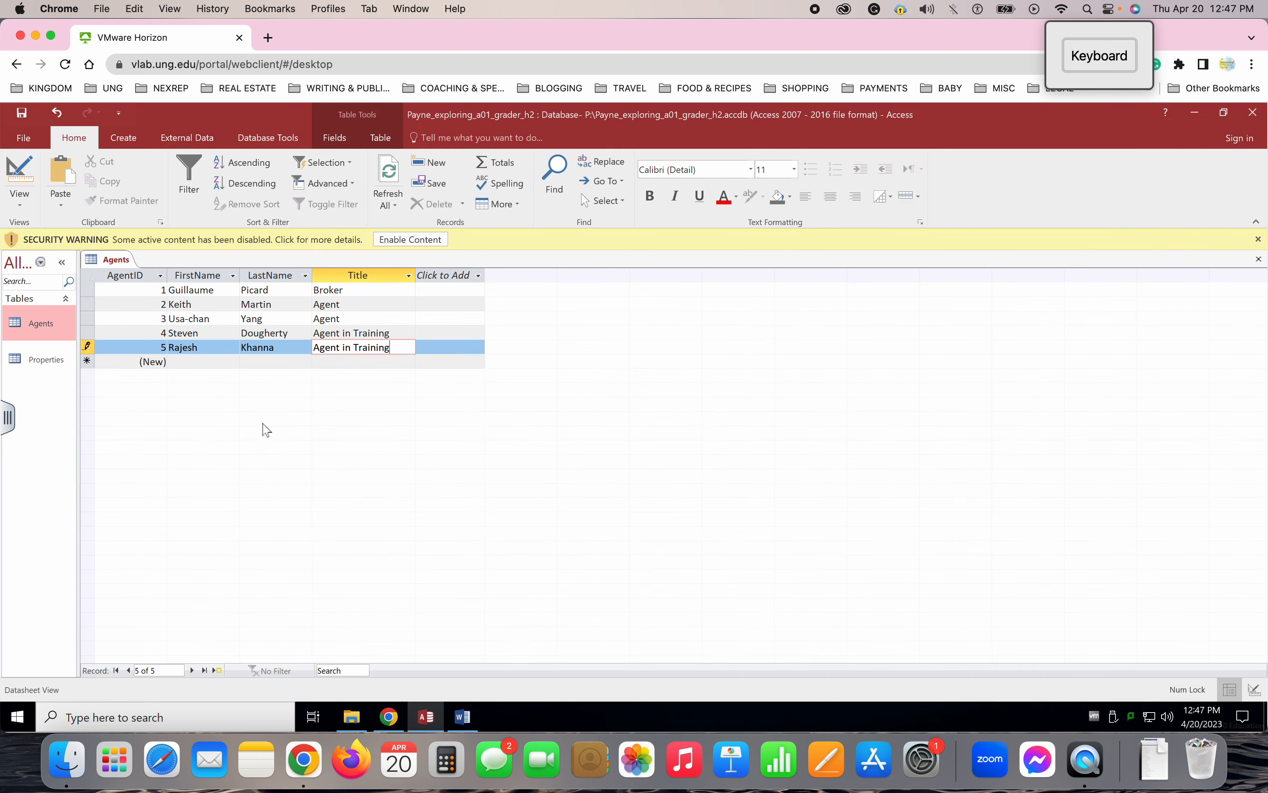
left_click(199, 359)
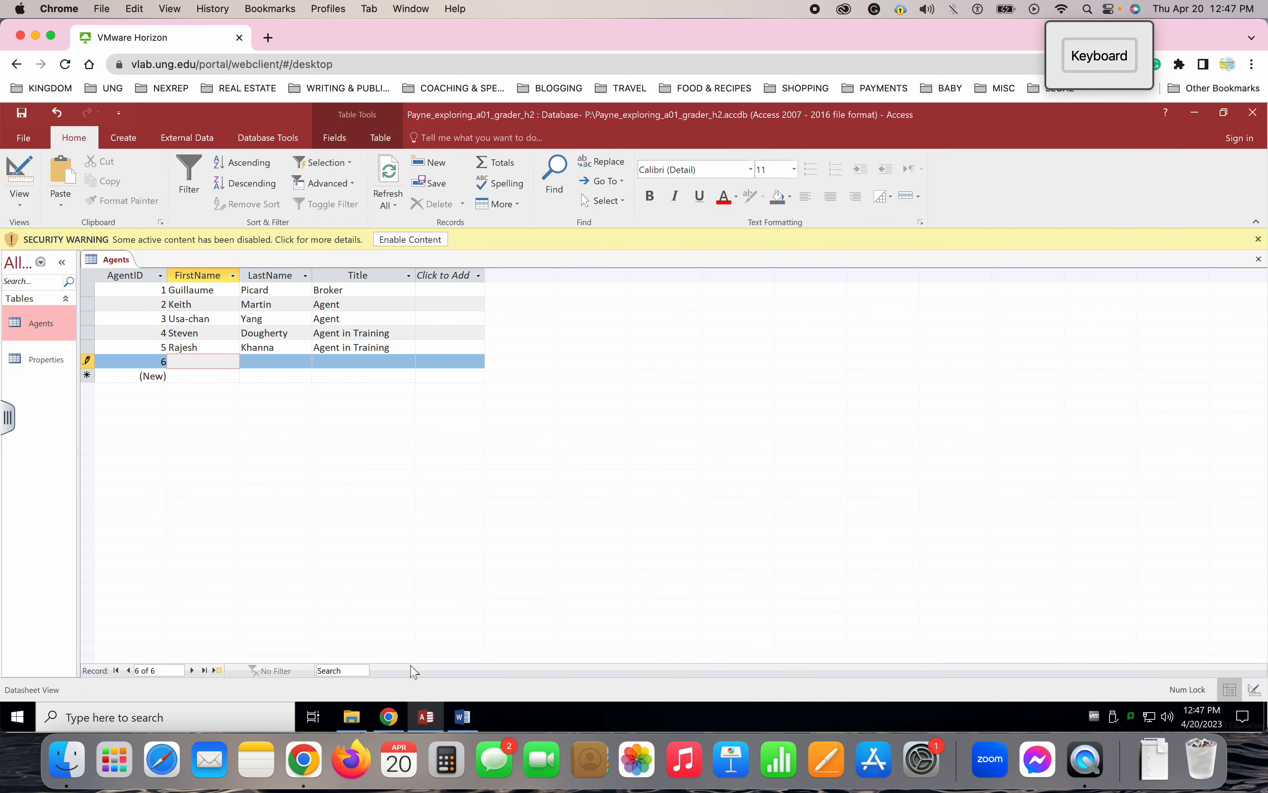
key("ctrl+v")
Step: Complete the sixth Agents record in Access with the agent's last name and the title President from the Word instructions
left_click(464, 719)
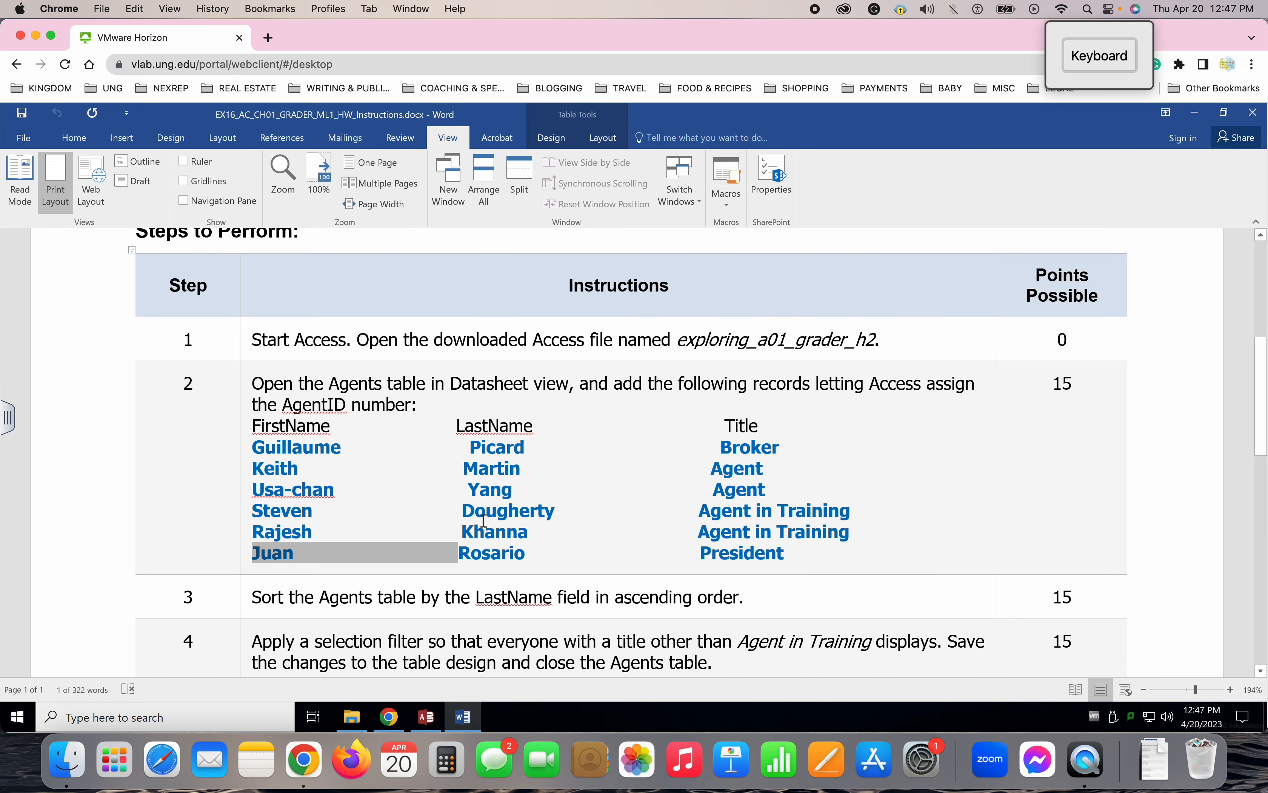
double_click(487, 554)
left_click(426, 719)
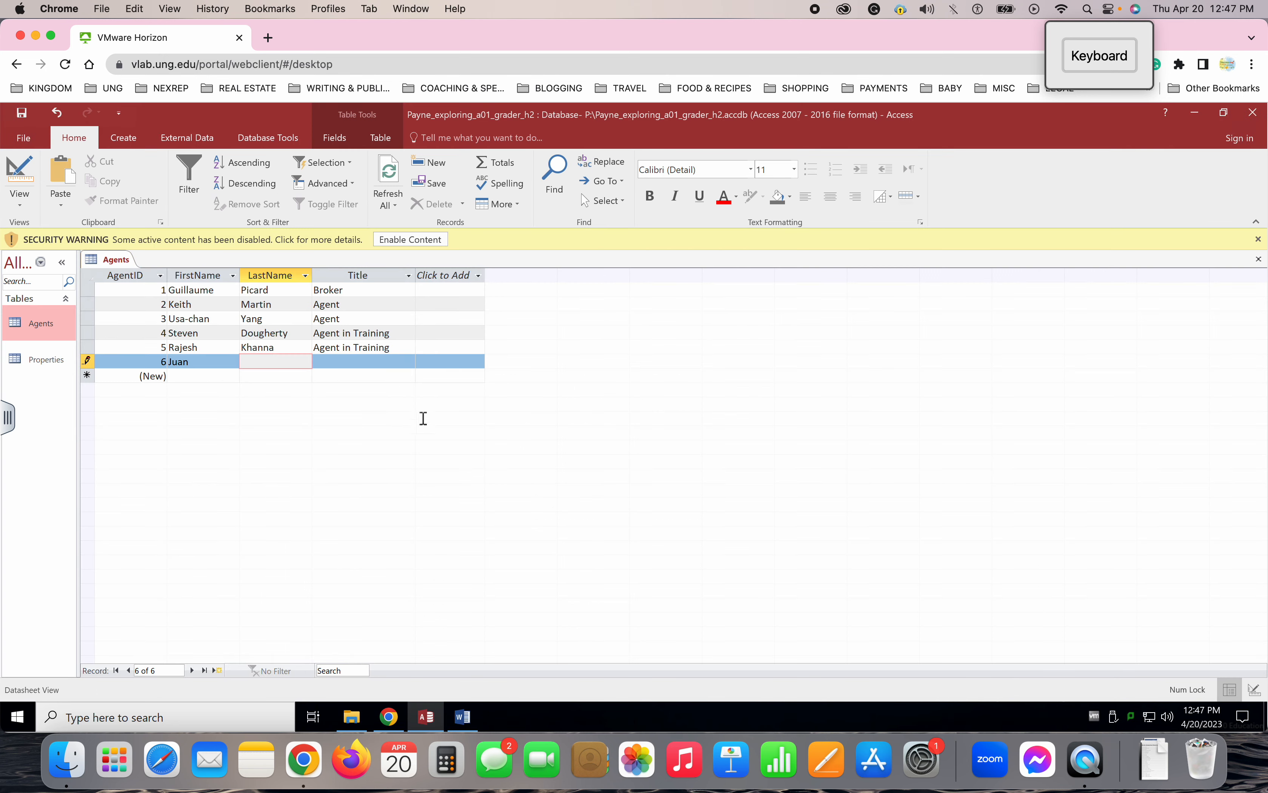
left_click(465, 724)
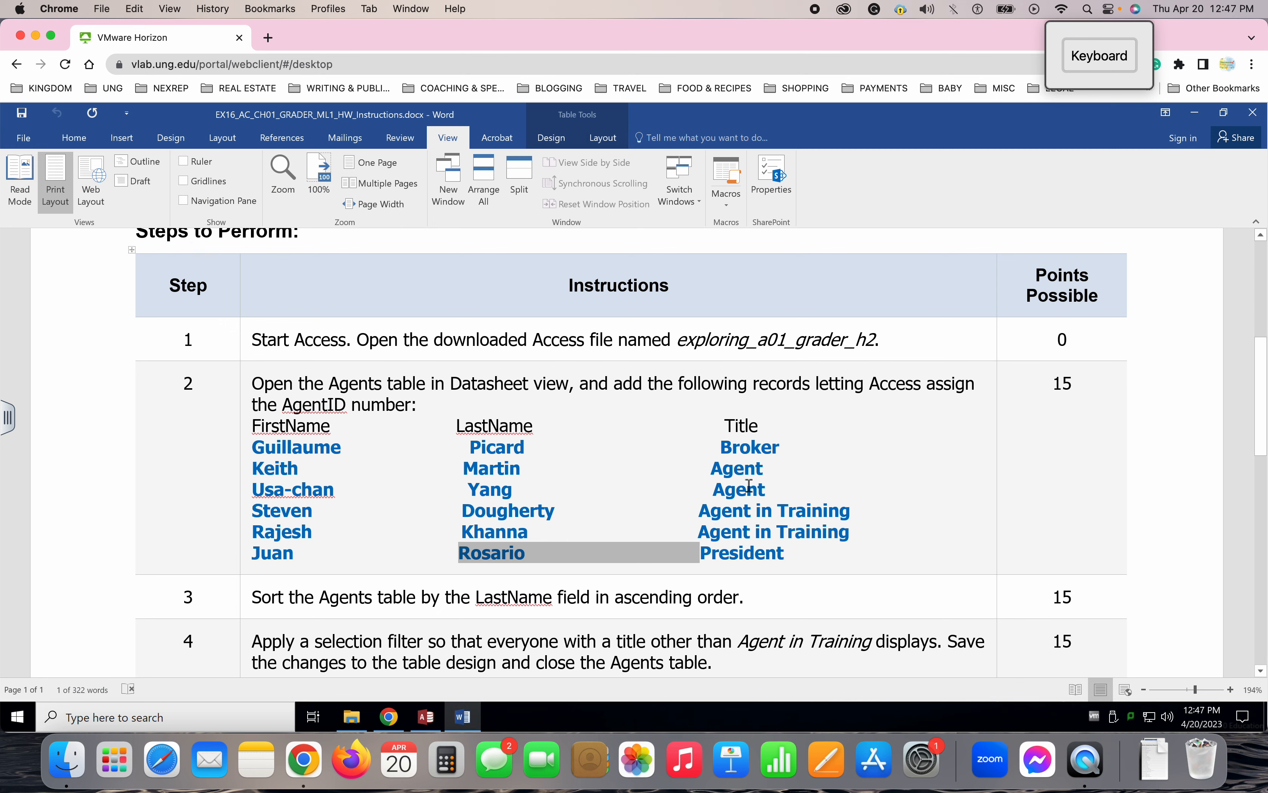
double_click(739, 553)
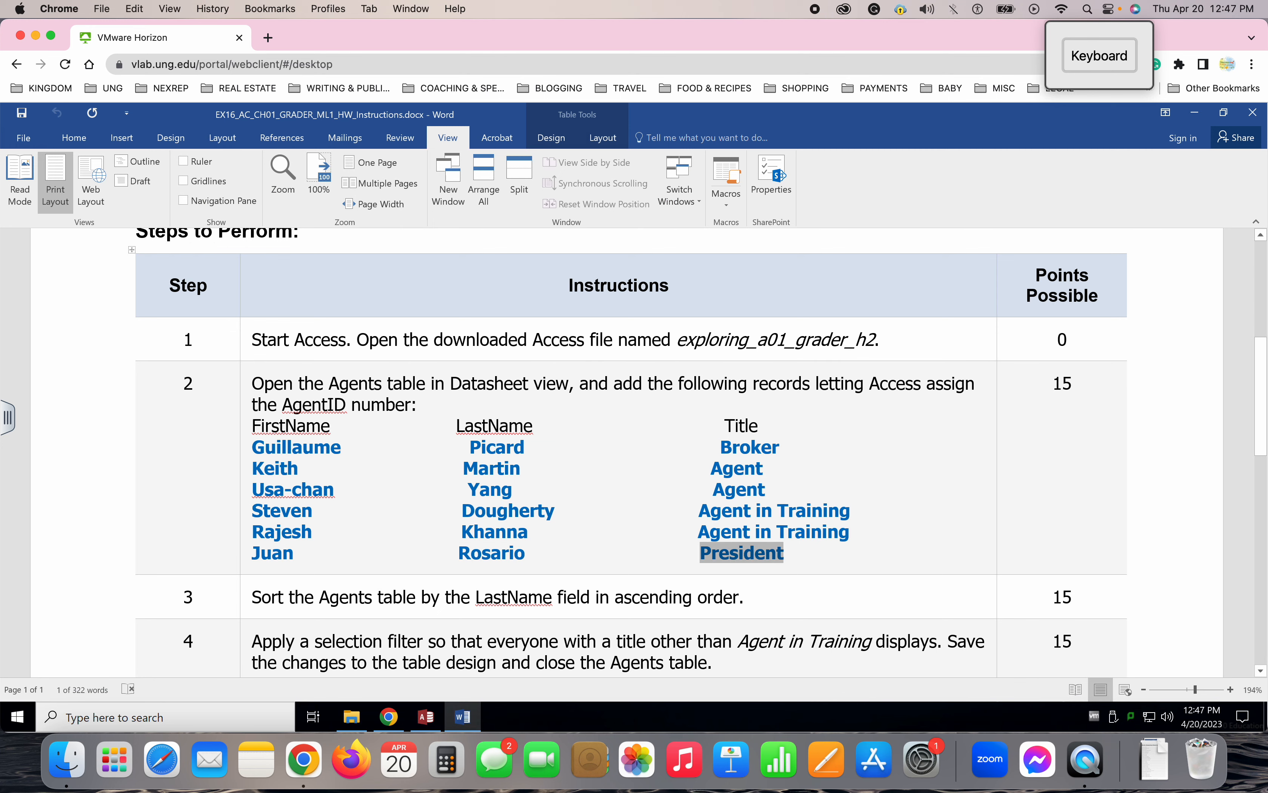
left_click(425, 717)
type("Rosario")
left_click(383, 361)
type("President")
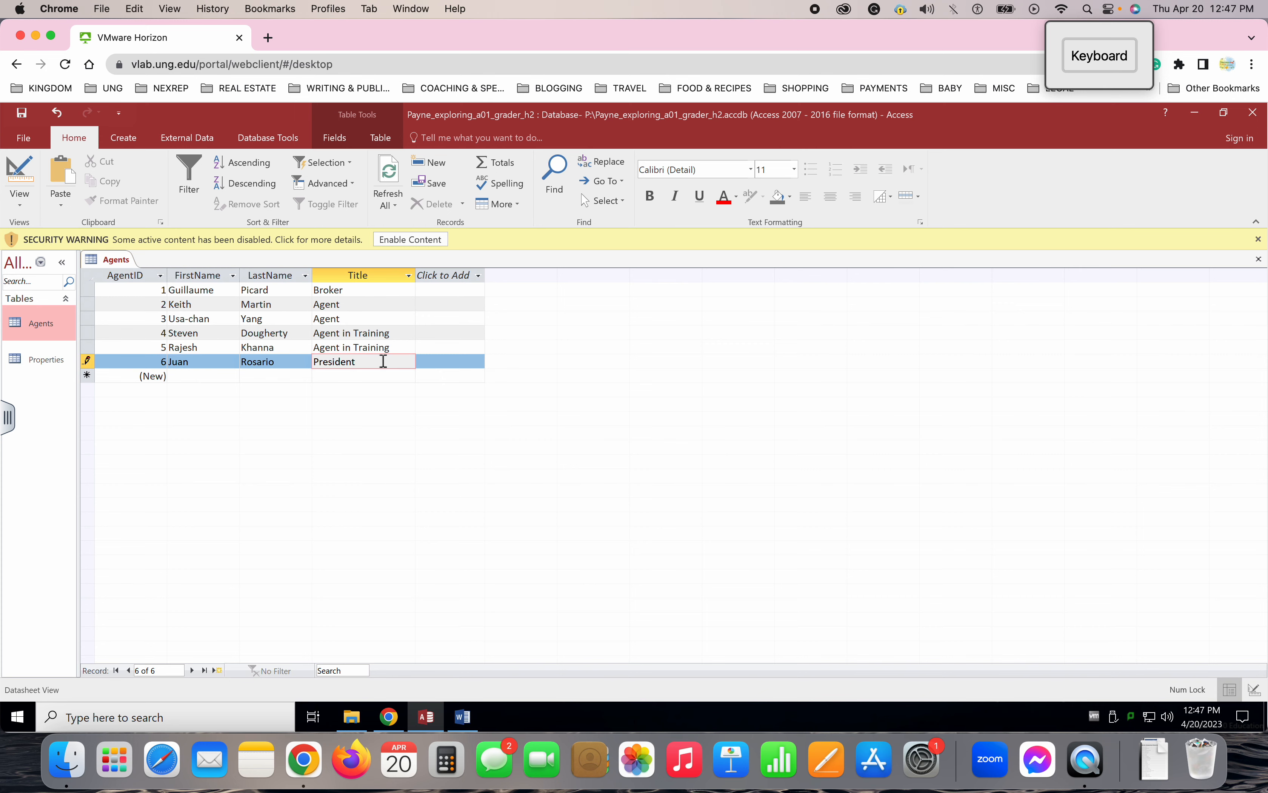
left_click(402, 347)
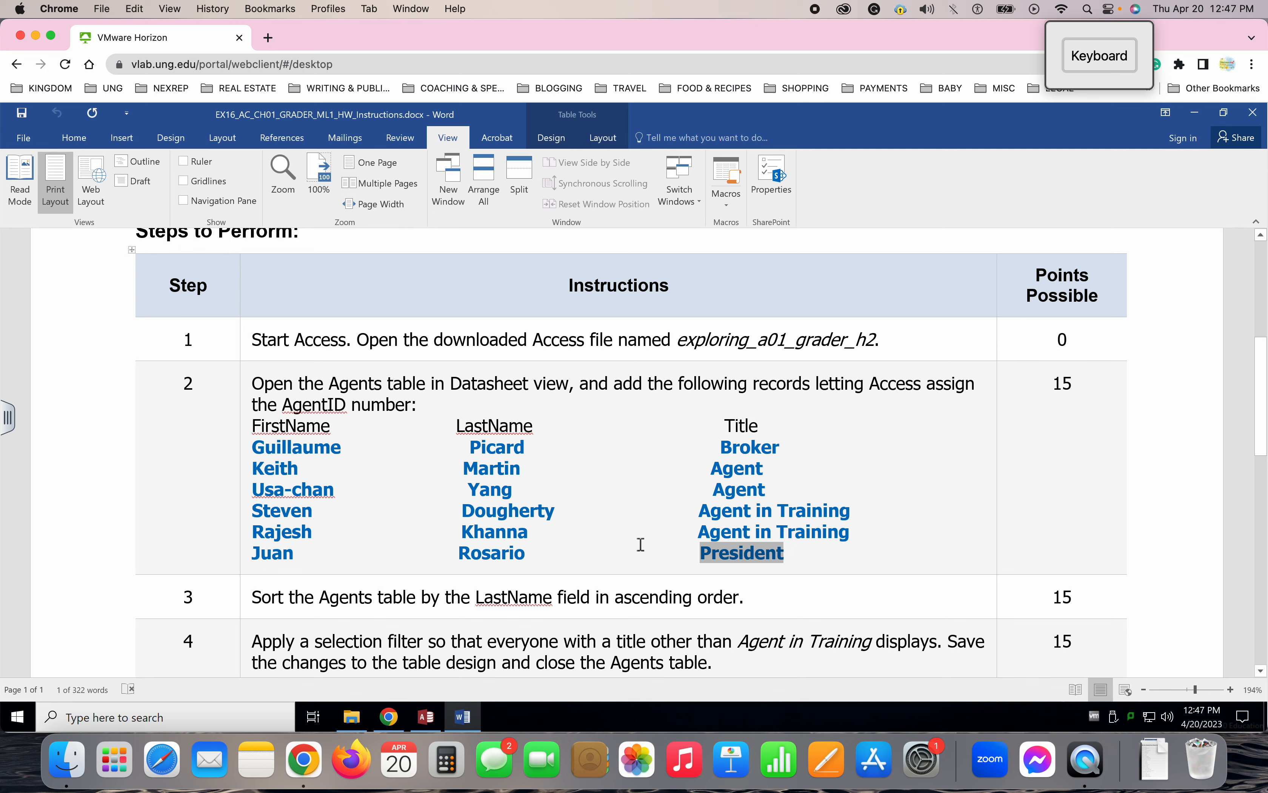
Step: Highlight step 3 in the Word instructions and sort the Agents table in Access by LastName from A to Z
double_click(326, 598)
triple_click(326, 598)
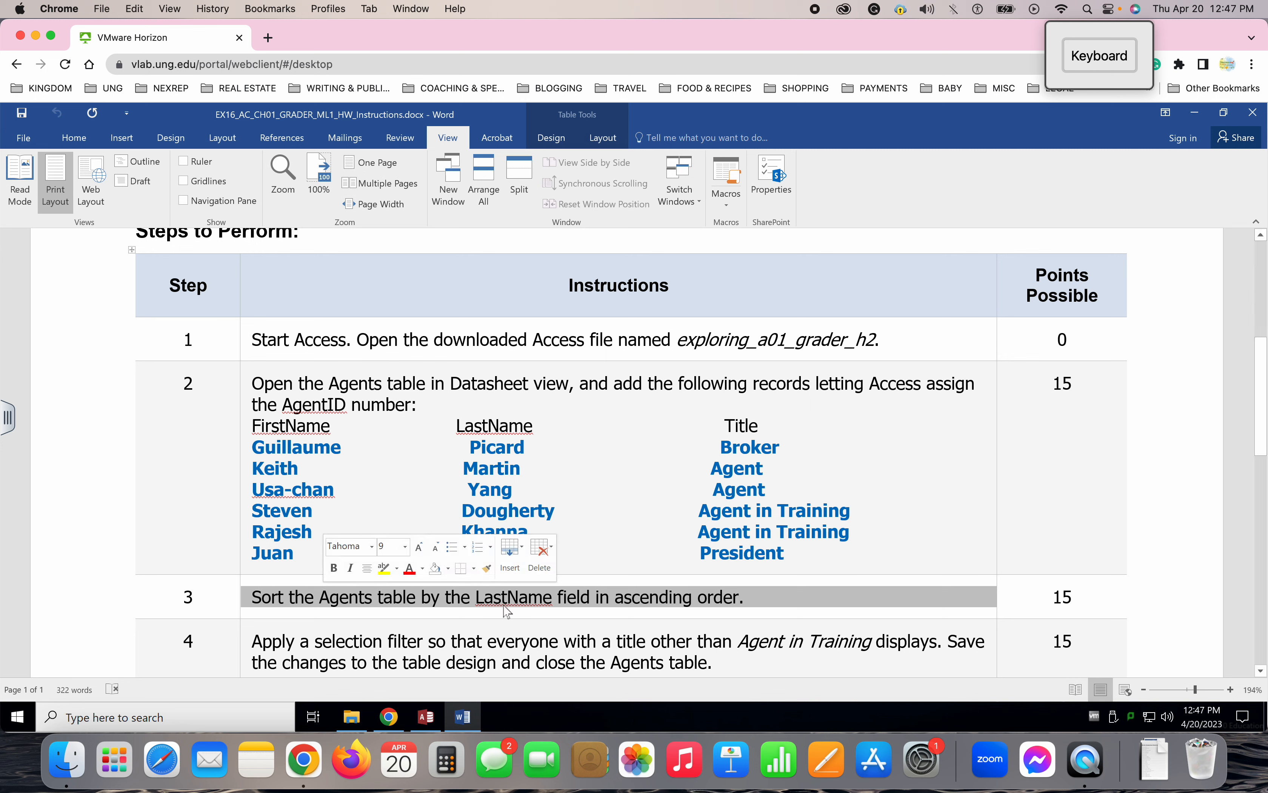
left_click(425, 717)
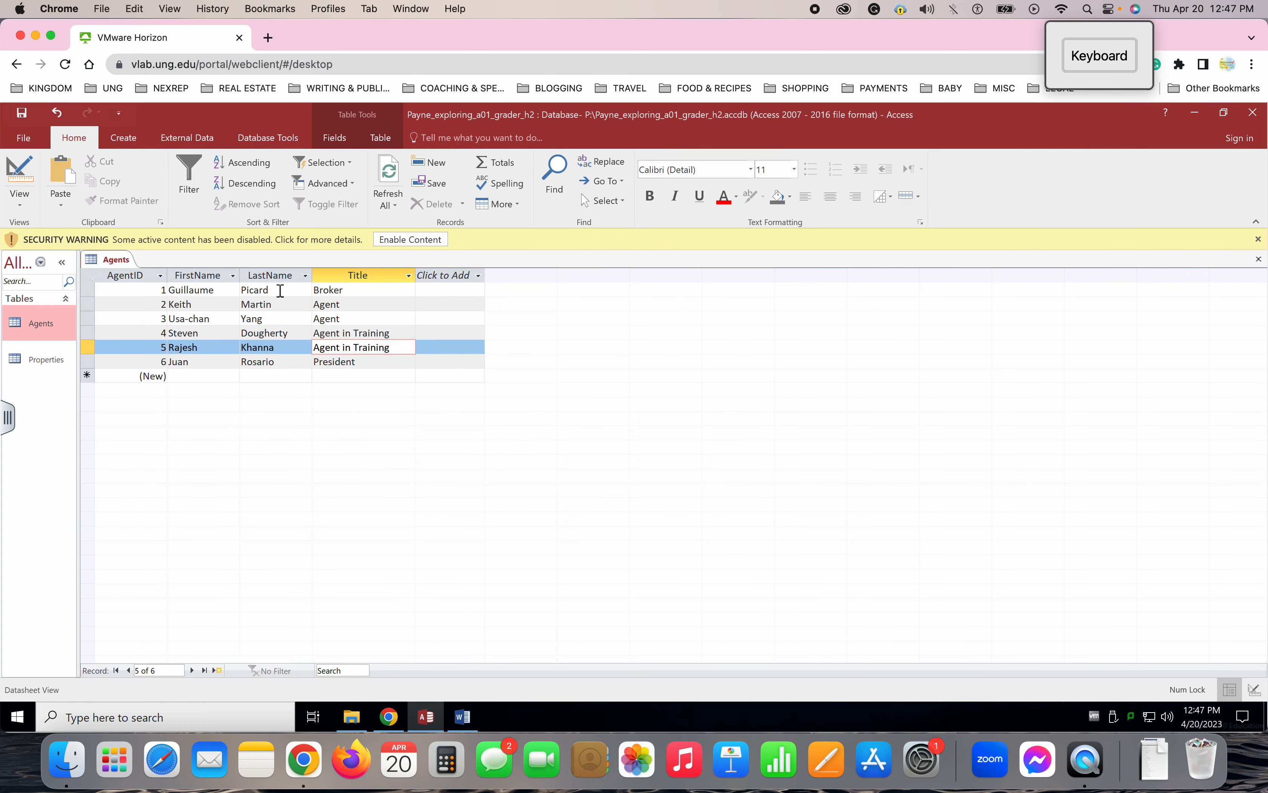
left_click(280, 291)
left_click(305, 279)
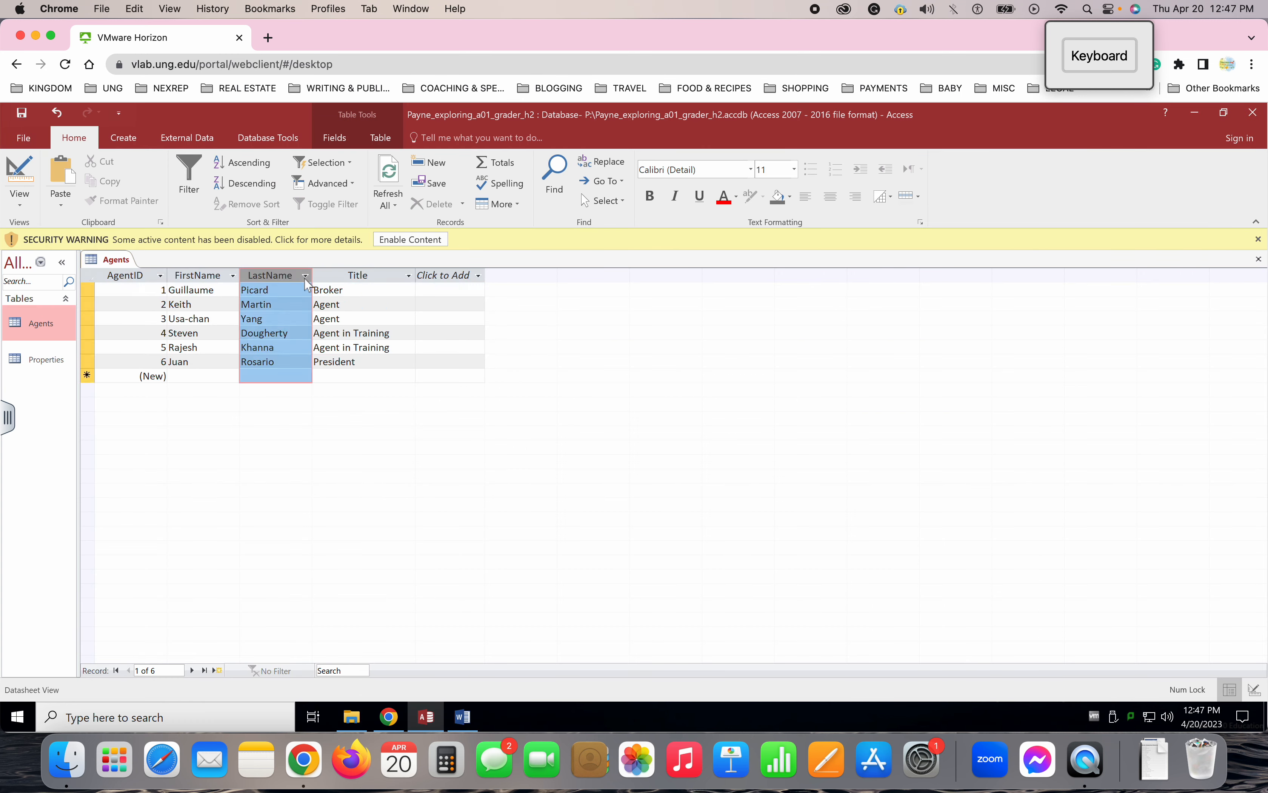
left_click(305, 276)
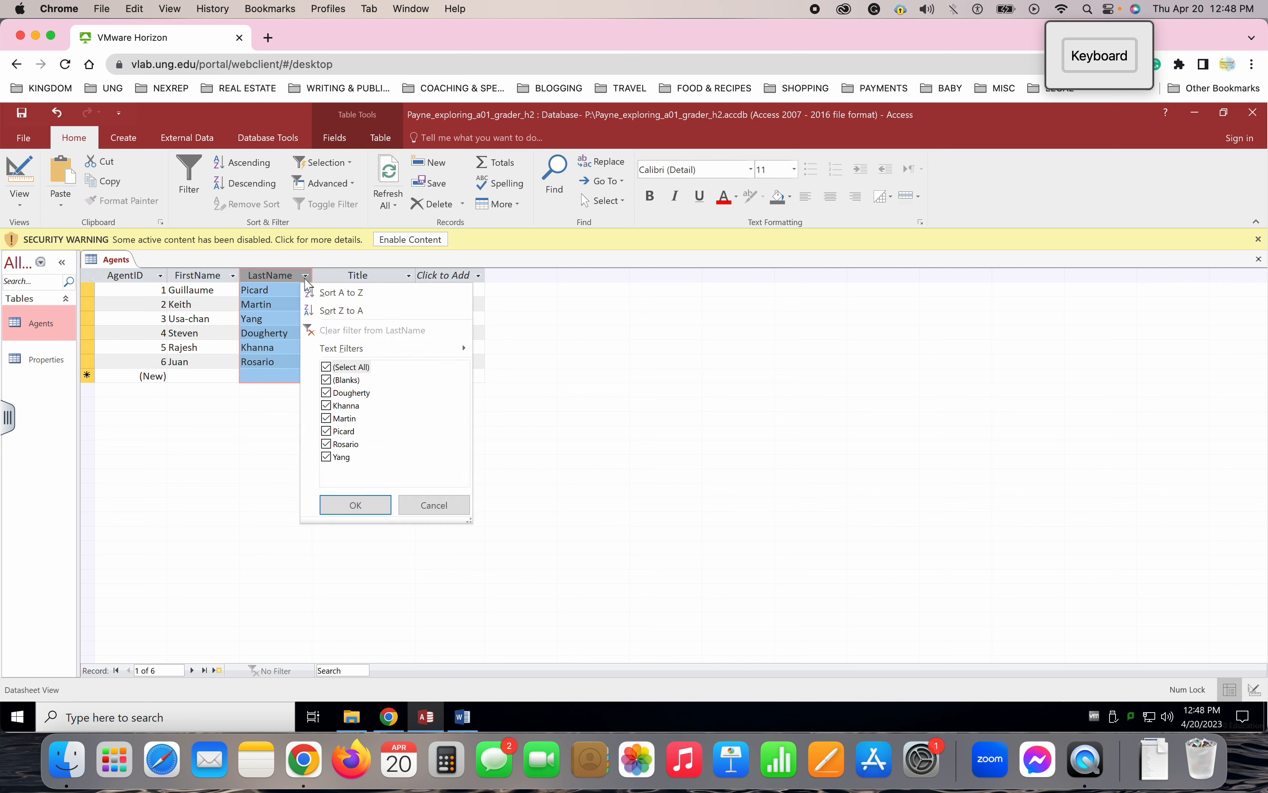
left_click(305, 276)
left_click(305, 277)
left_click(351, 297)
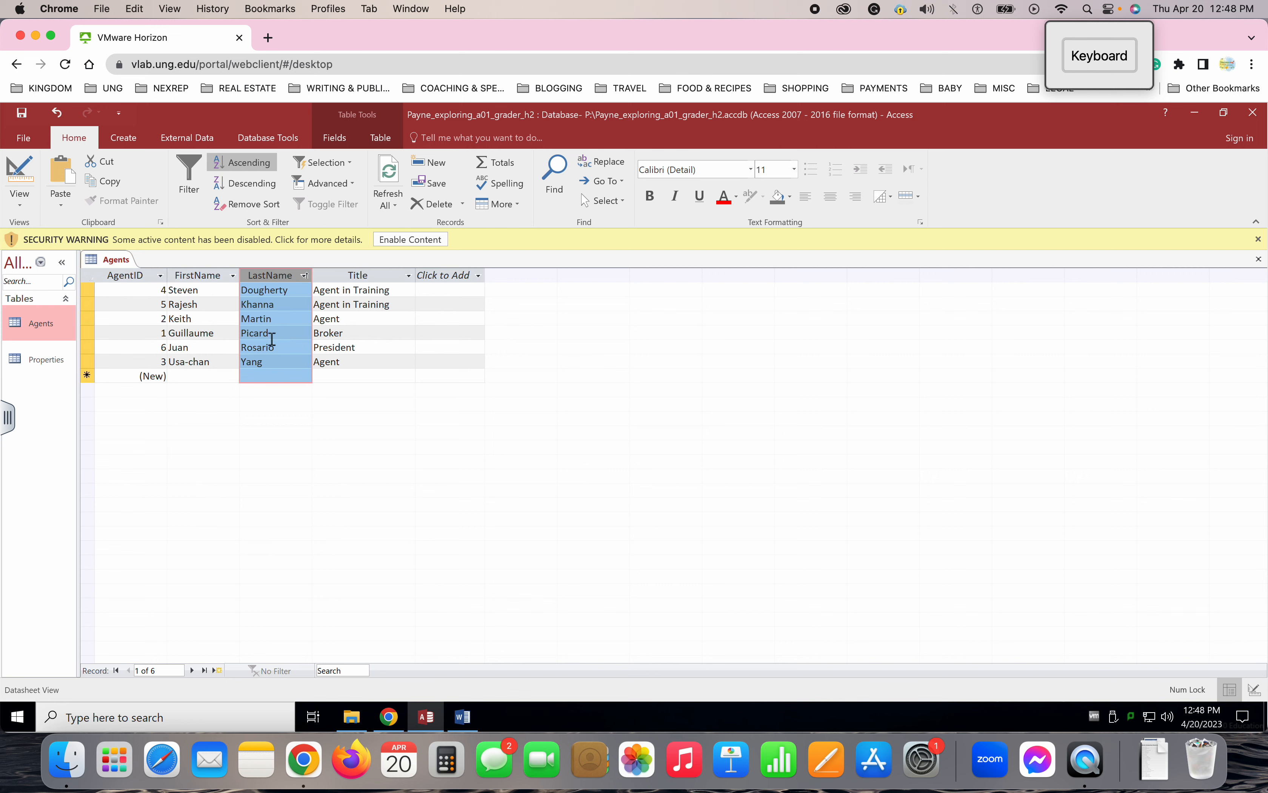
Step: Consult step 4 of the Word instructions and filter the Agents table in Access by Title Does Not Equal "Agent in Training"
key("super+Tab")
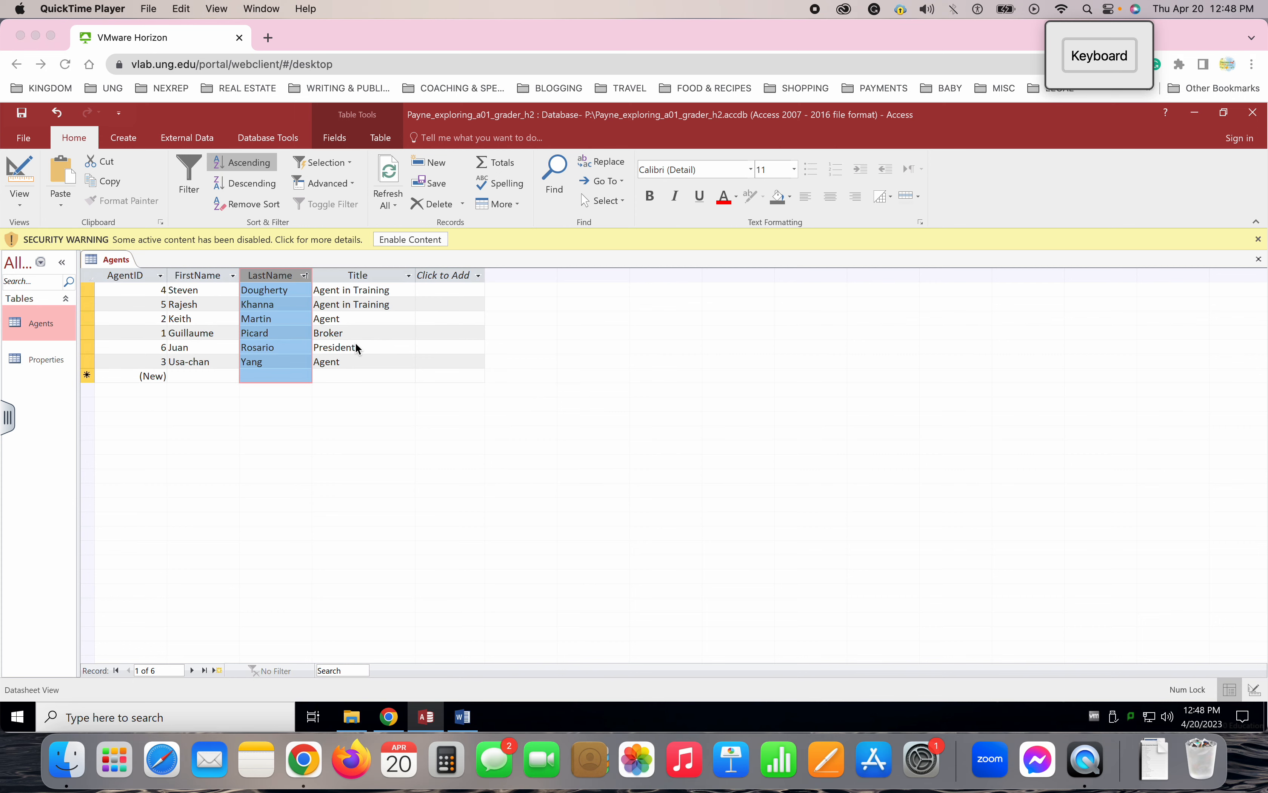
left_click(454, 715)
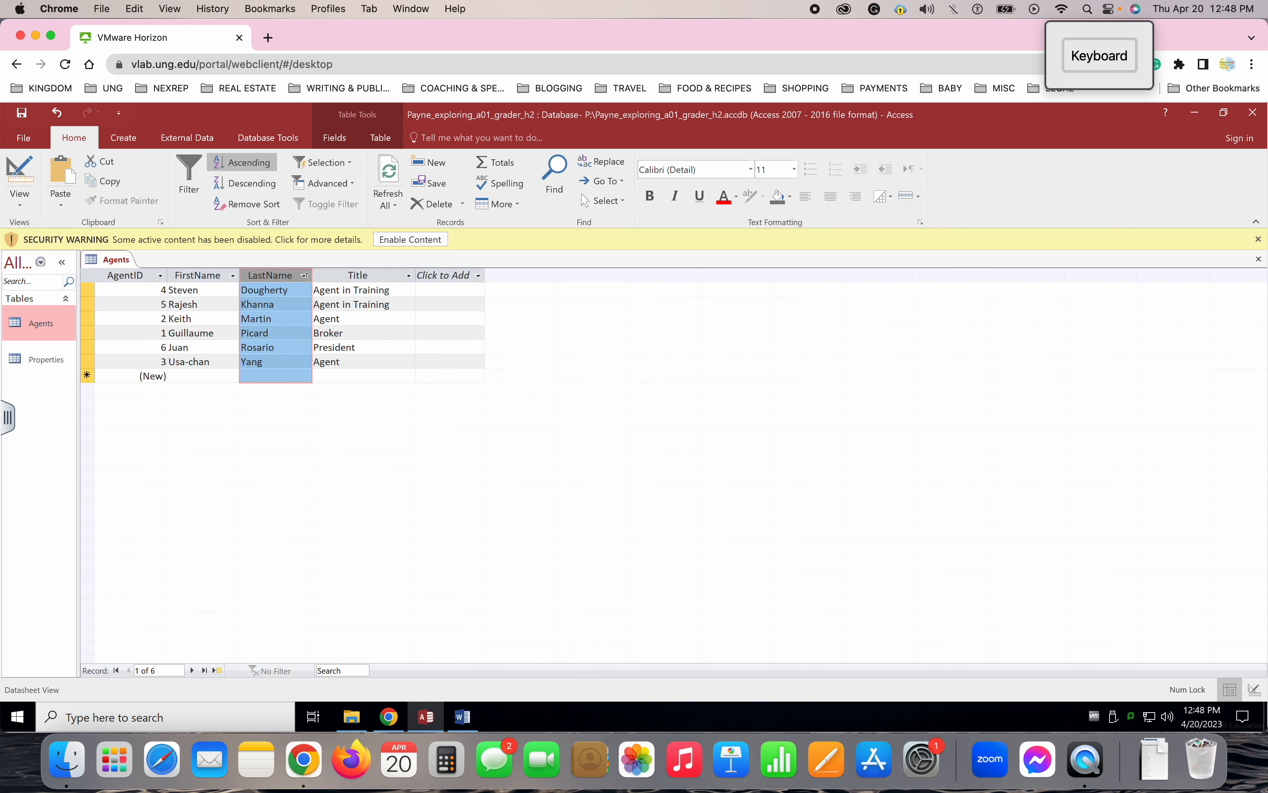
left_click(460, 716)
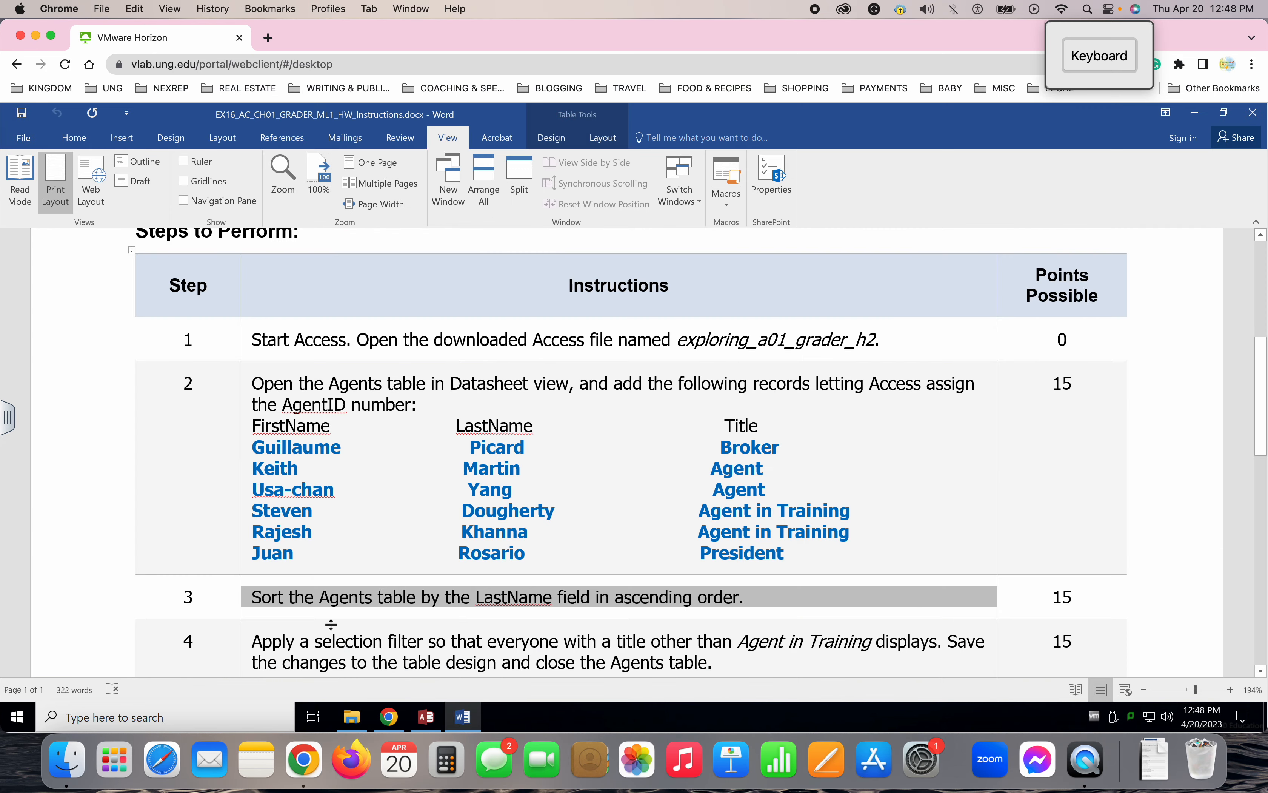
scroll(331, 622, "down", 3)
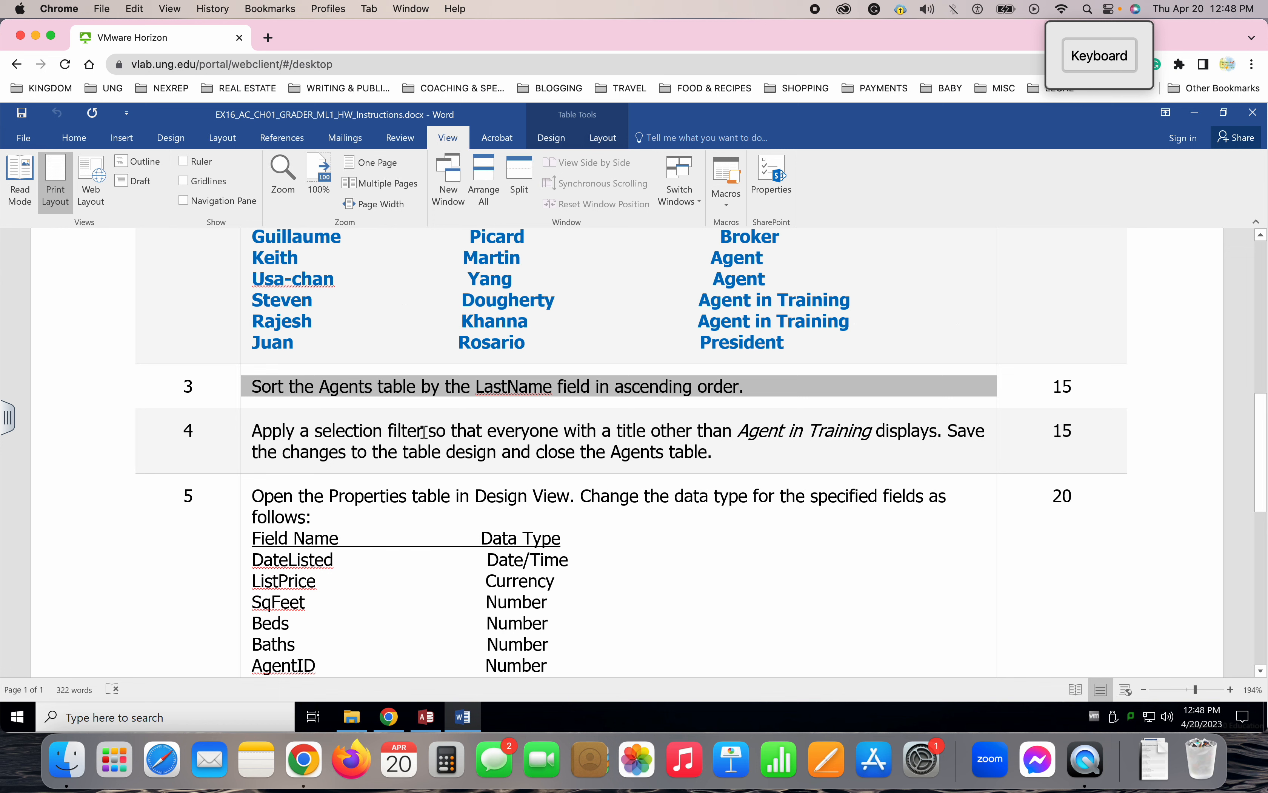
left_click(426, 717)
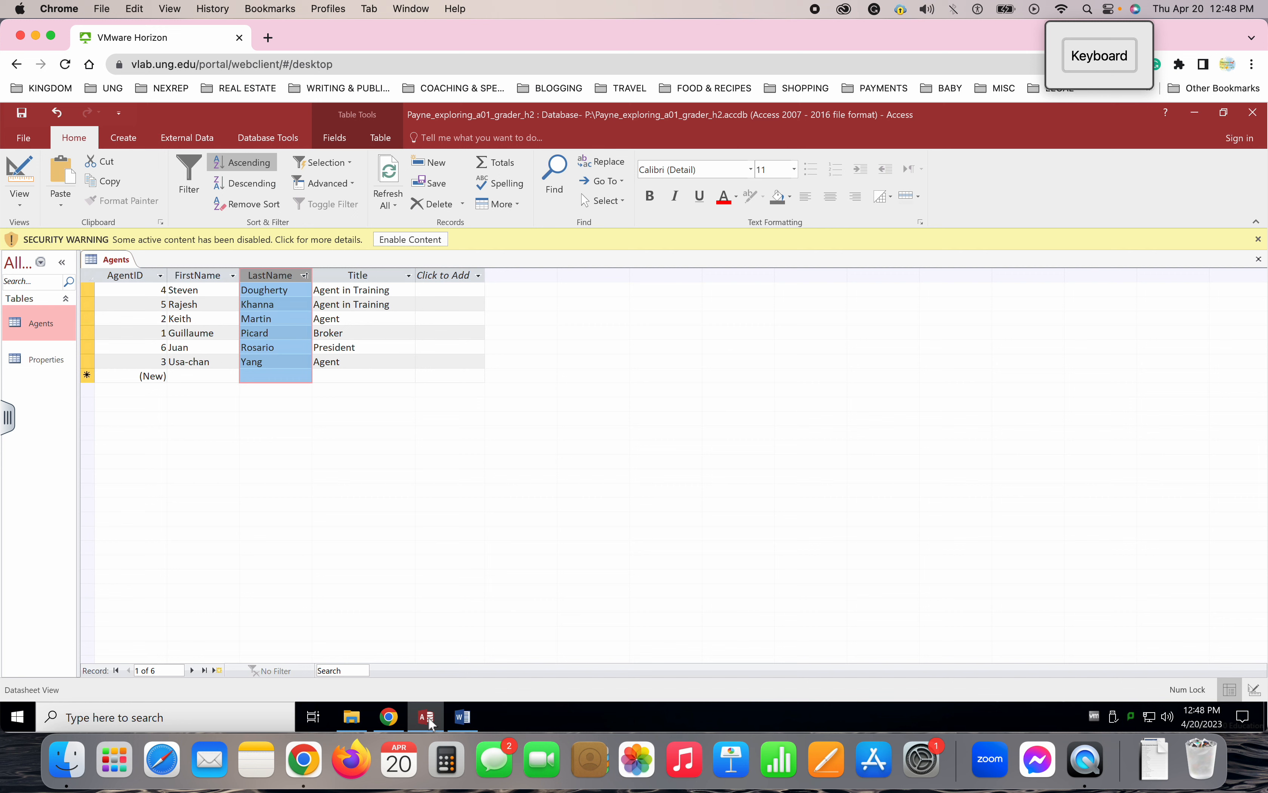
double_click(358, 292)
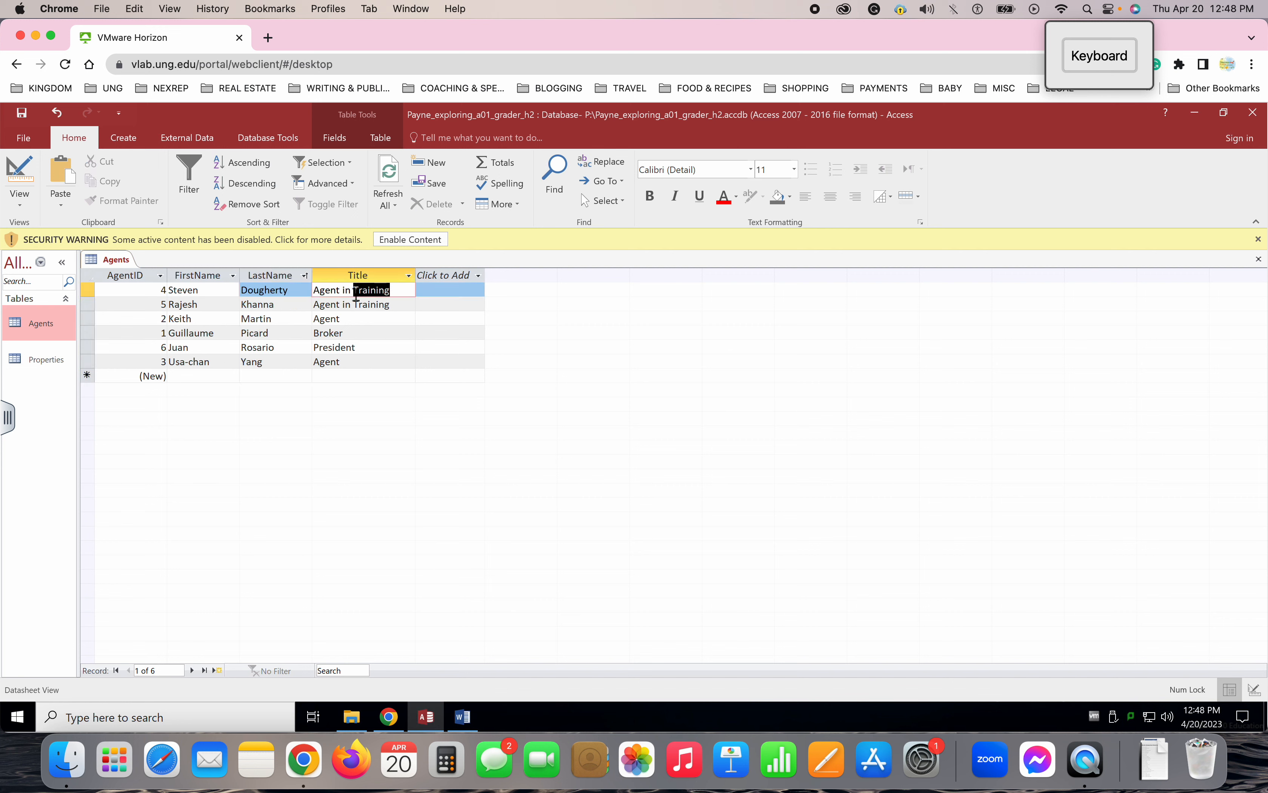
double_click(329, 291)
left_click(389, 290)
left_click(355, 169)
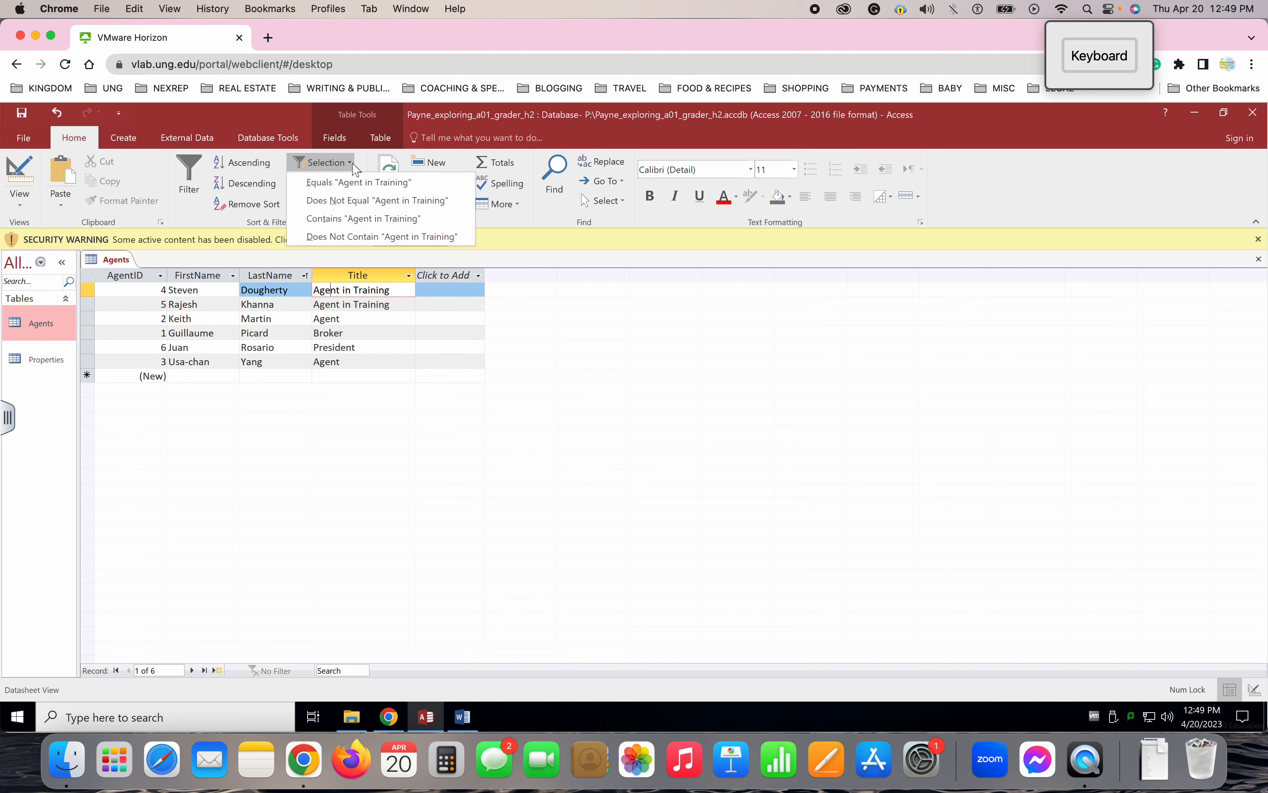
left_click(365, 206)
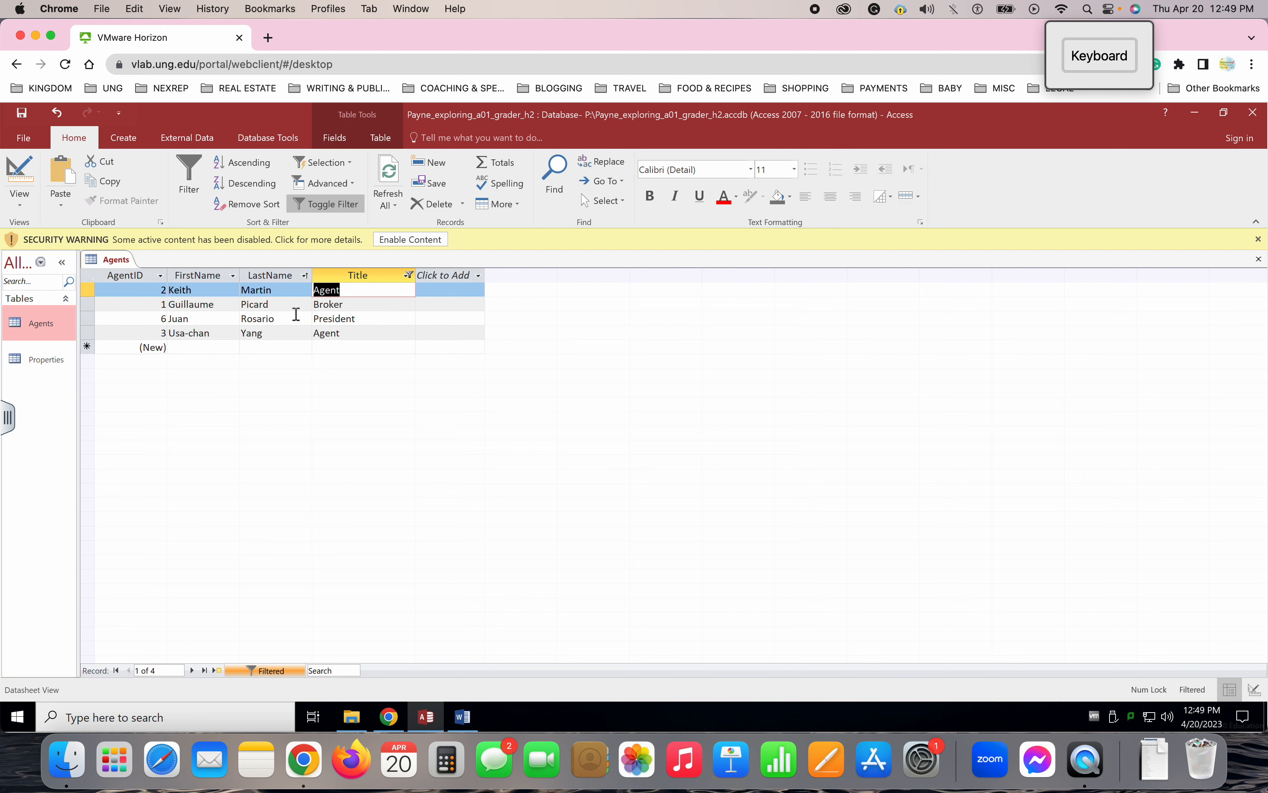
left_click(316, 206)
left_click(316, 208)
Step: Review the rest of step 4 in Word, then close the Agents table in Access, saving its design changes
left_click(463, 717)
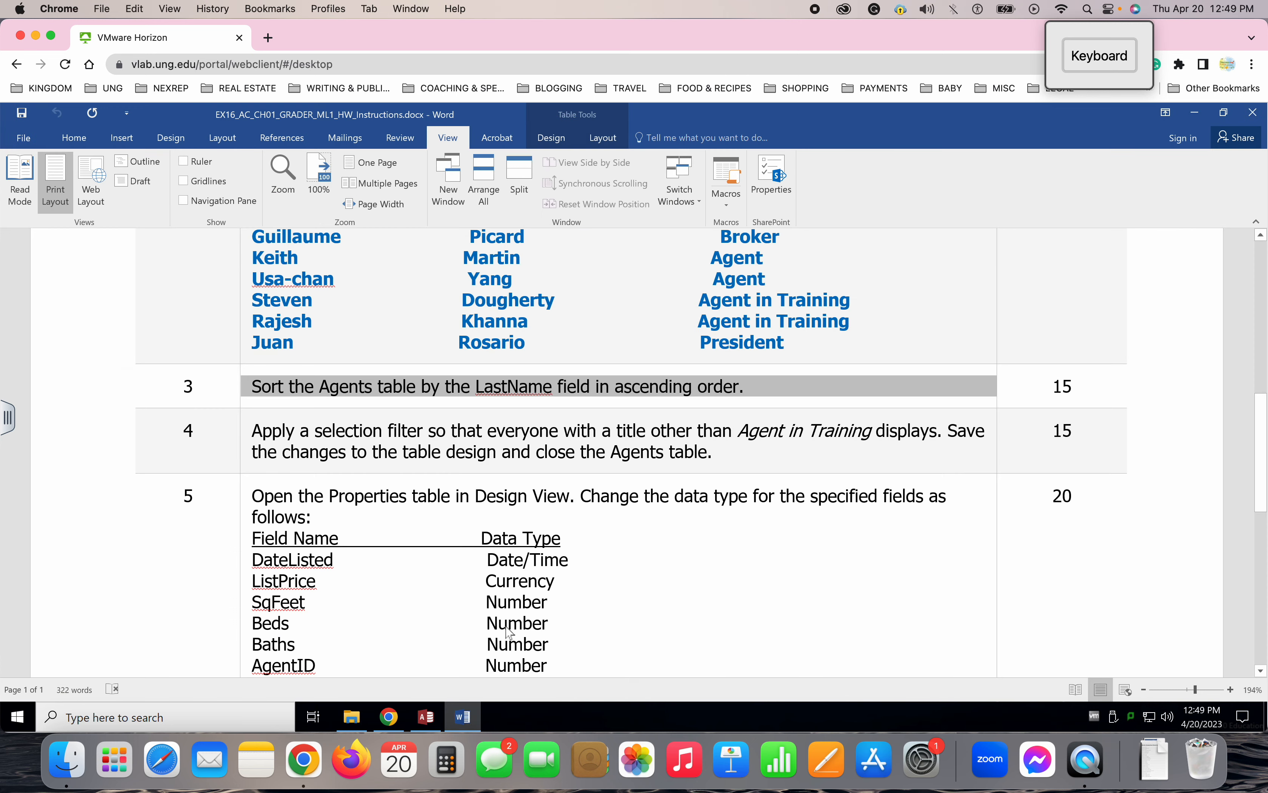
left_click(661, 440)
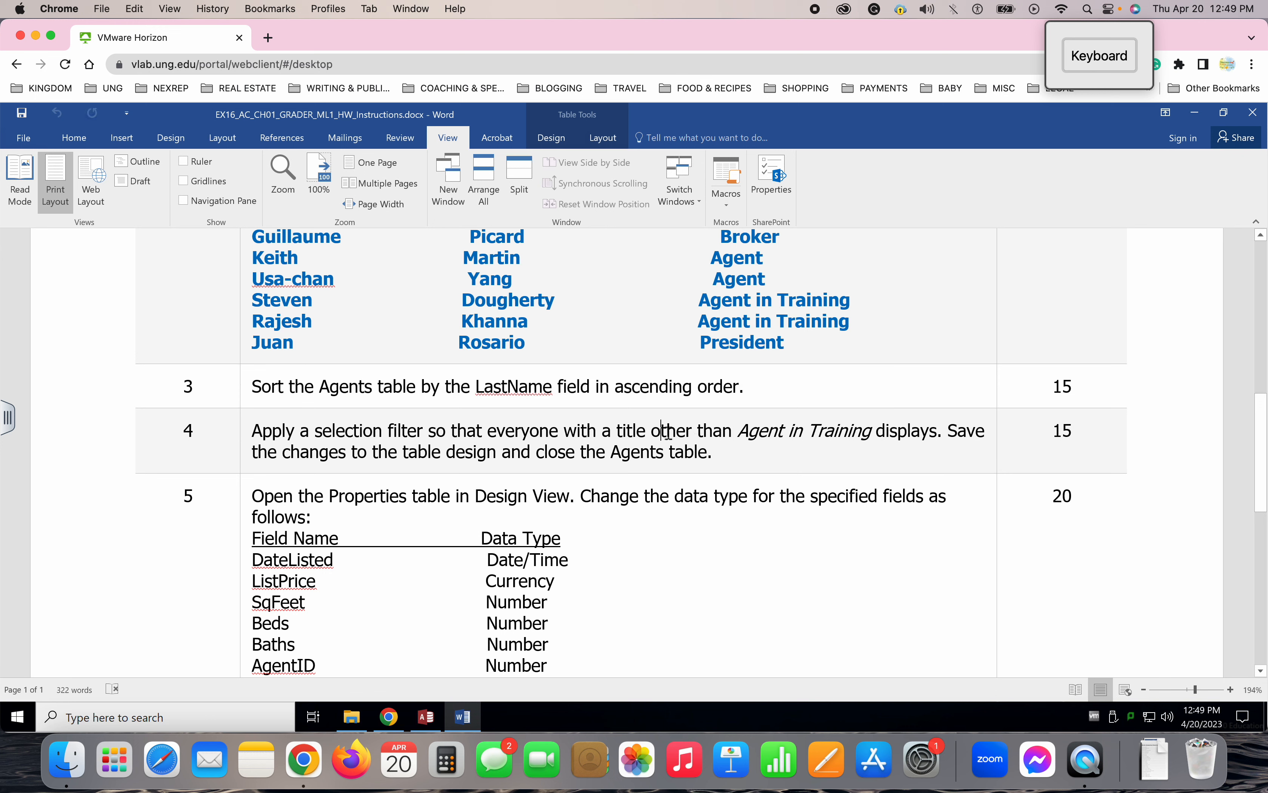
double_click(971, 439)
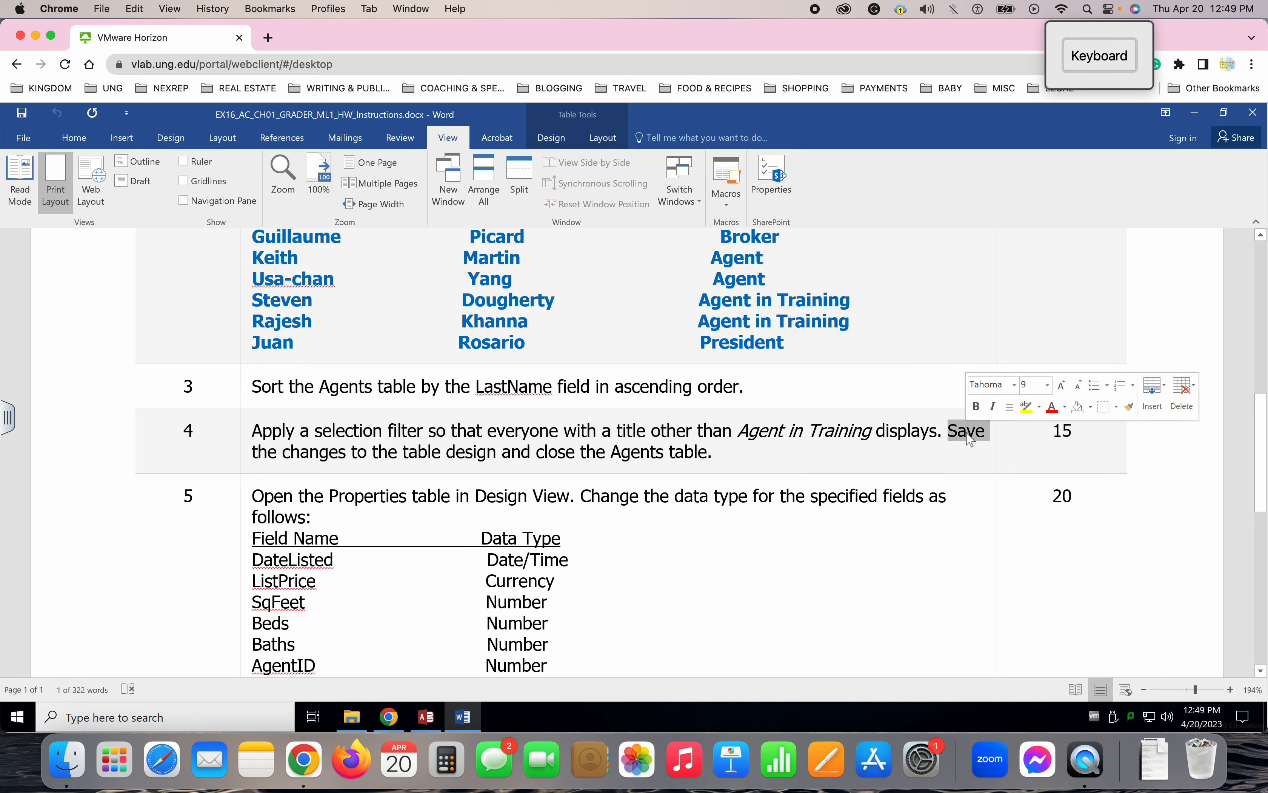
left_click(707, 465)
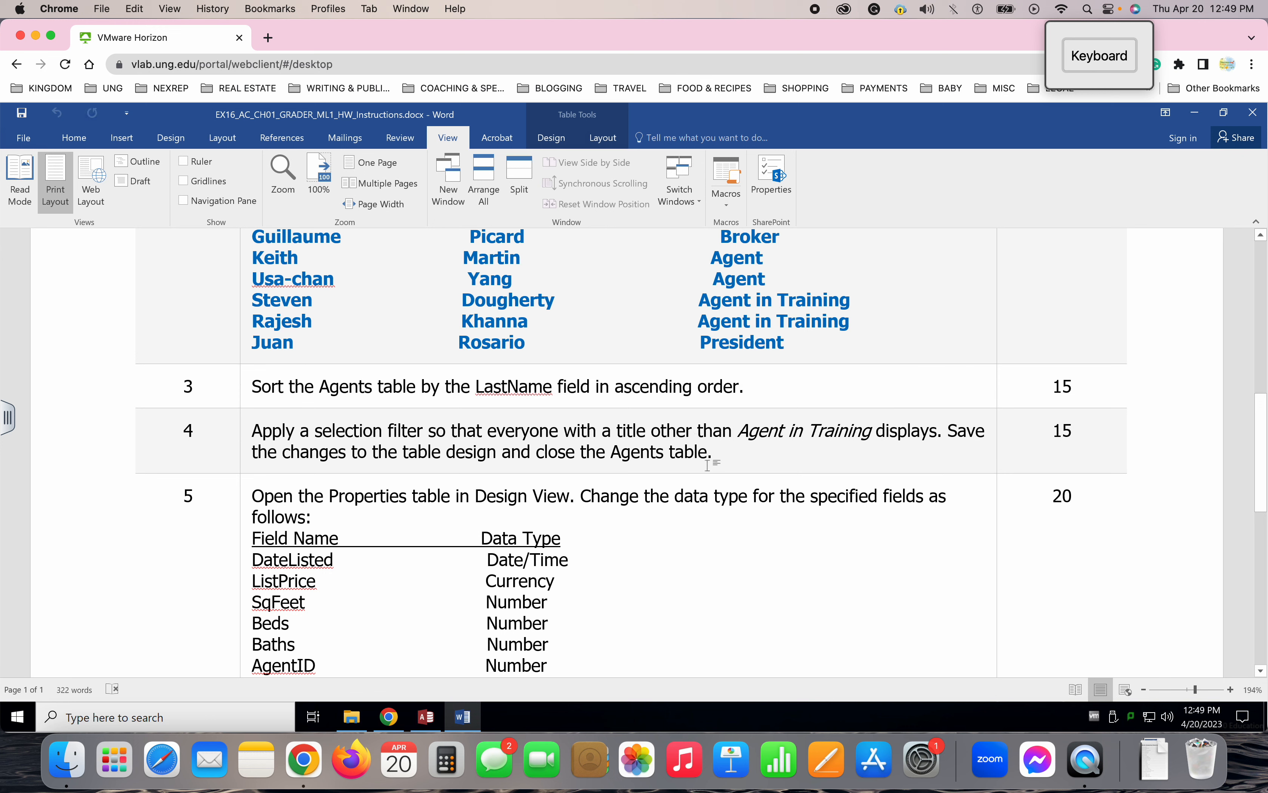
left_click(428, 720)
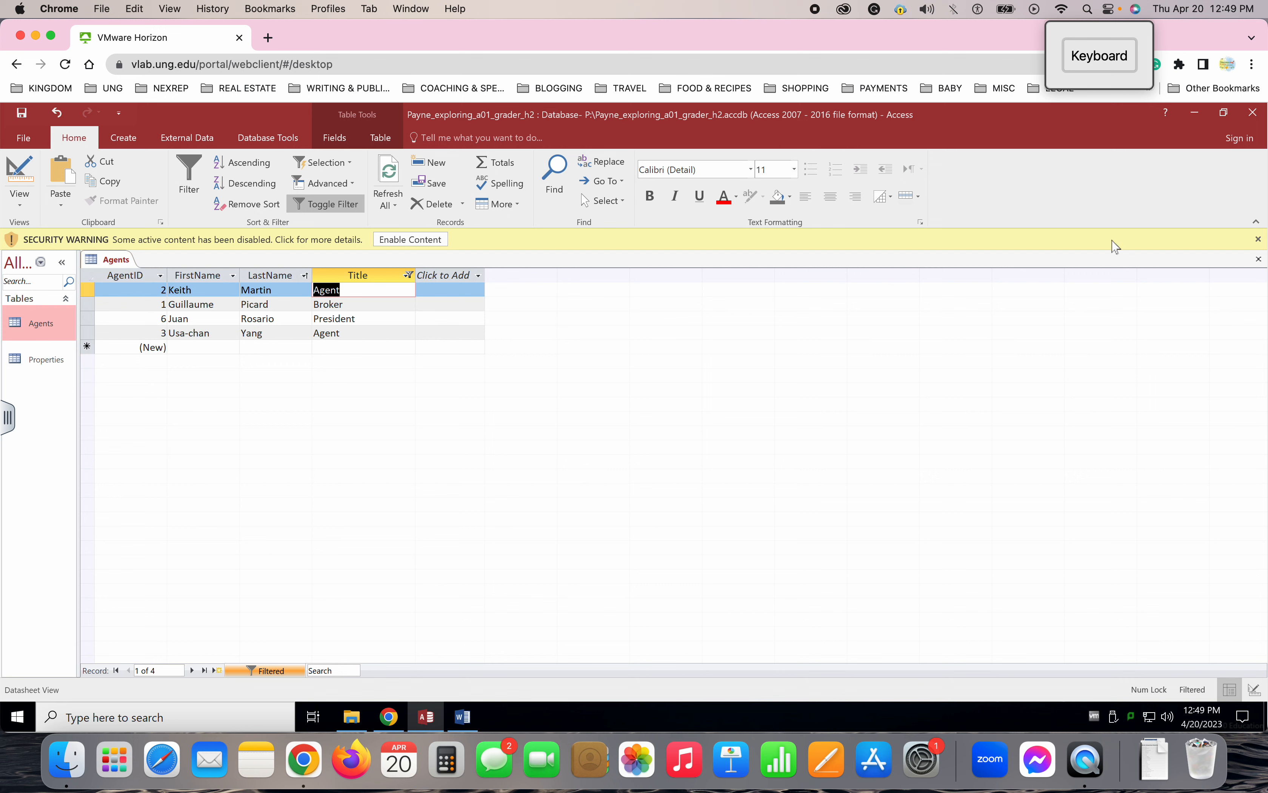
left_click(1258, 259)
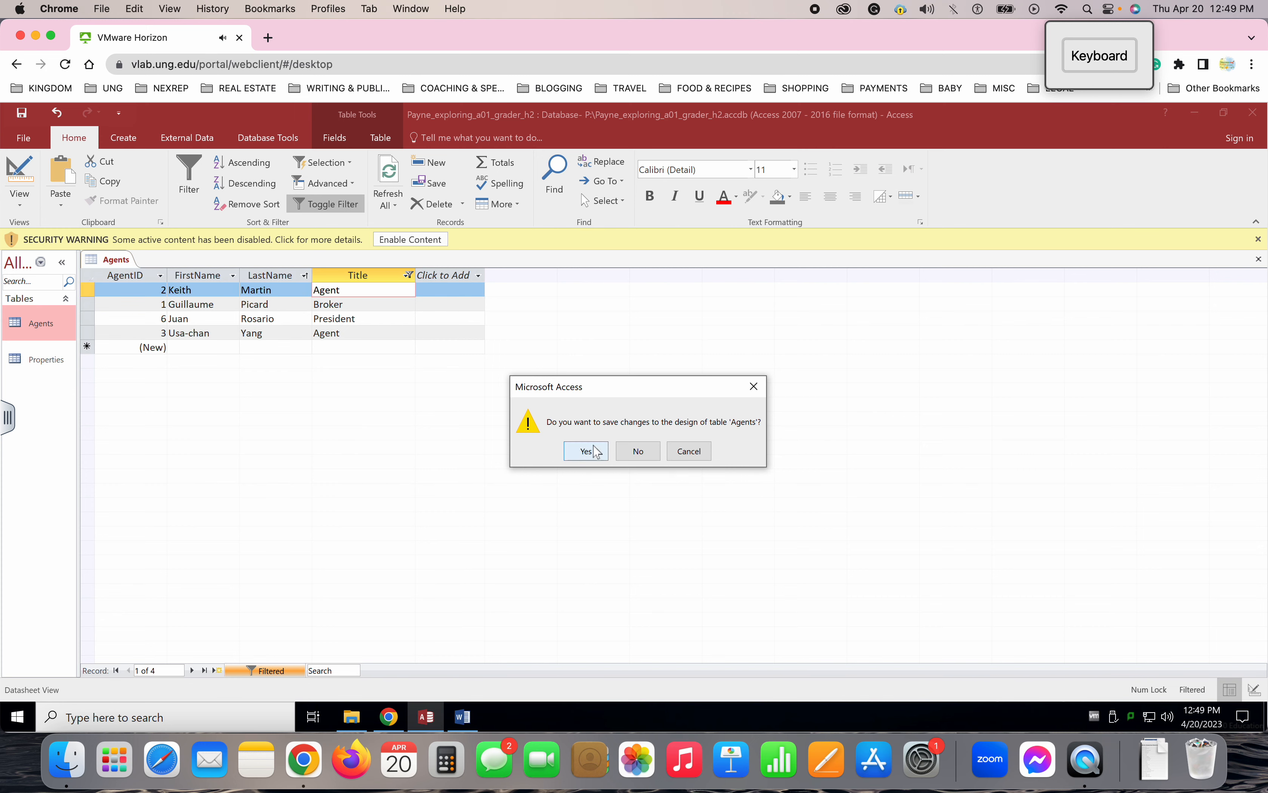
left_click(584, 452)
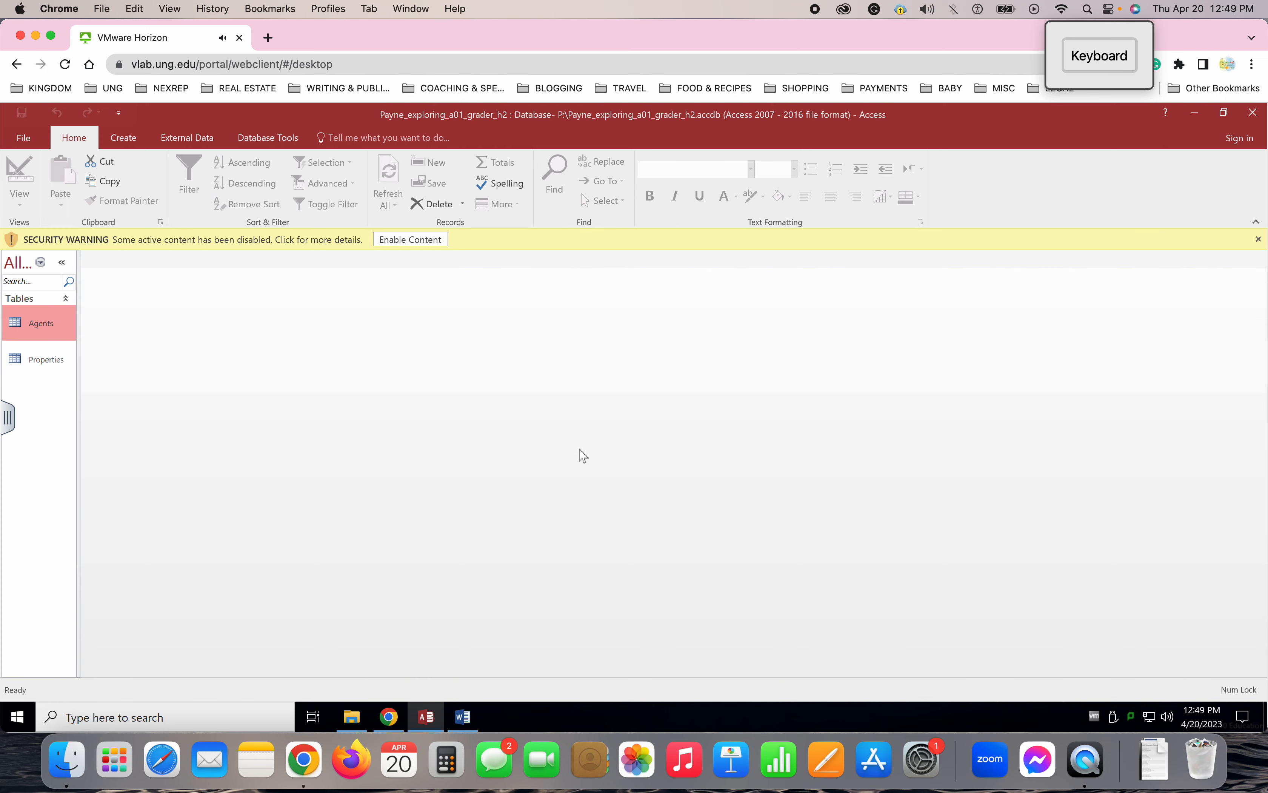
Step: Consult step 5 of the Word instructions and open the Properties table in Access in Design View
left_click(462, 717)
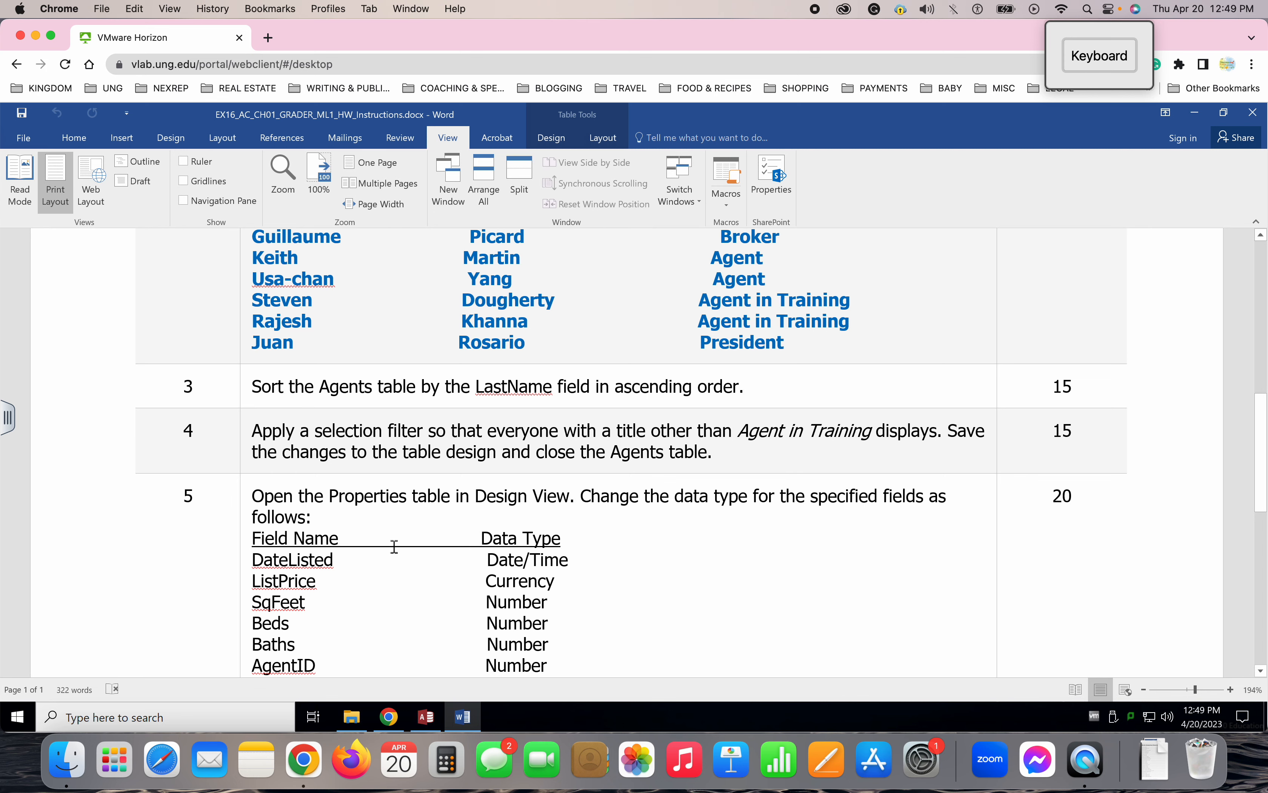
scroll(394, 546, "down", 5)
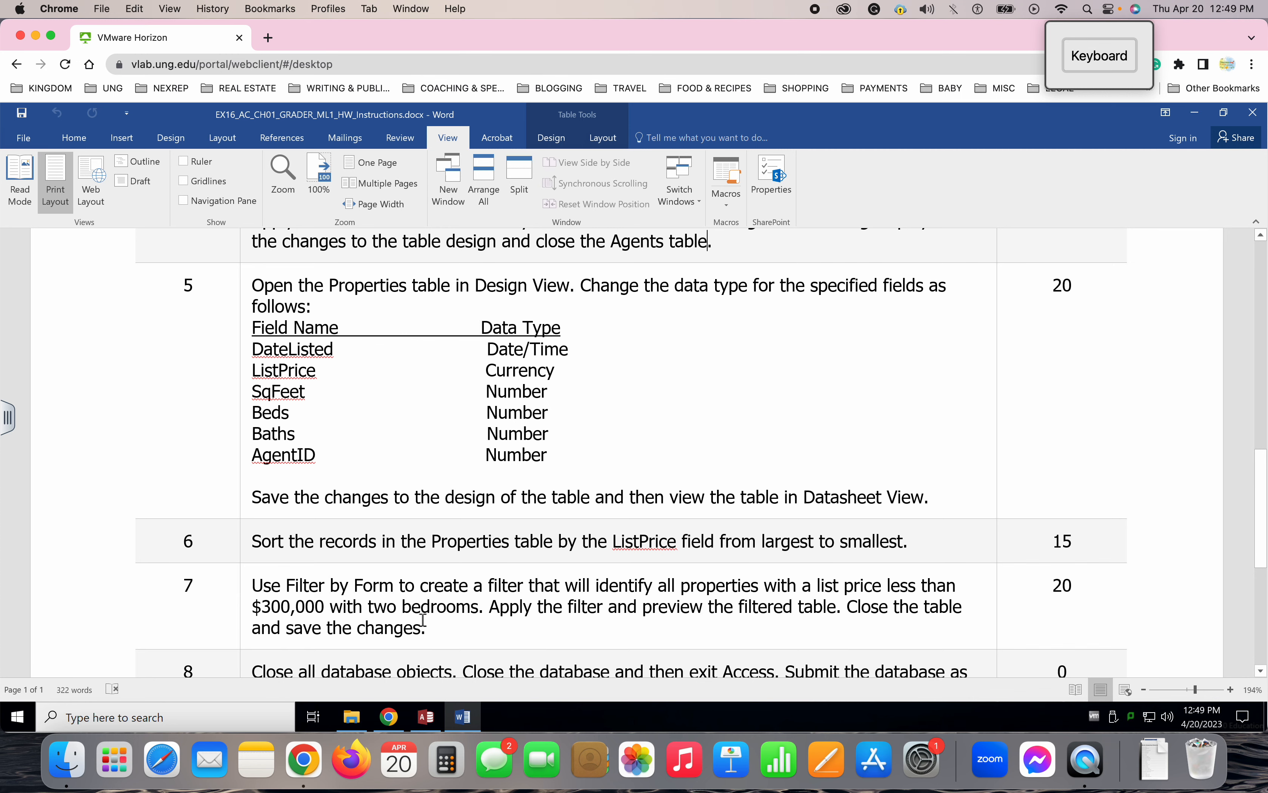
left_click(425, 717)
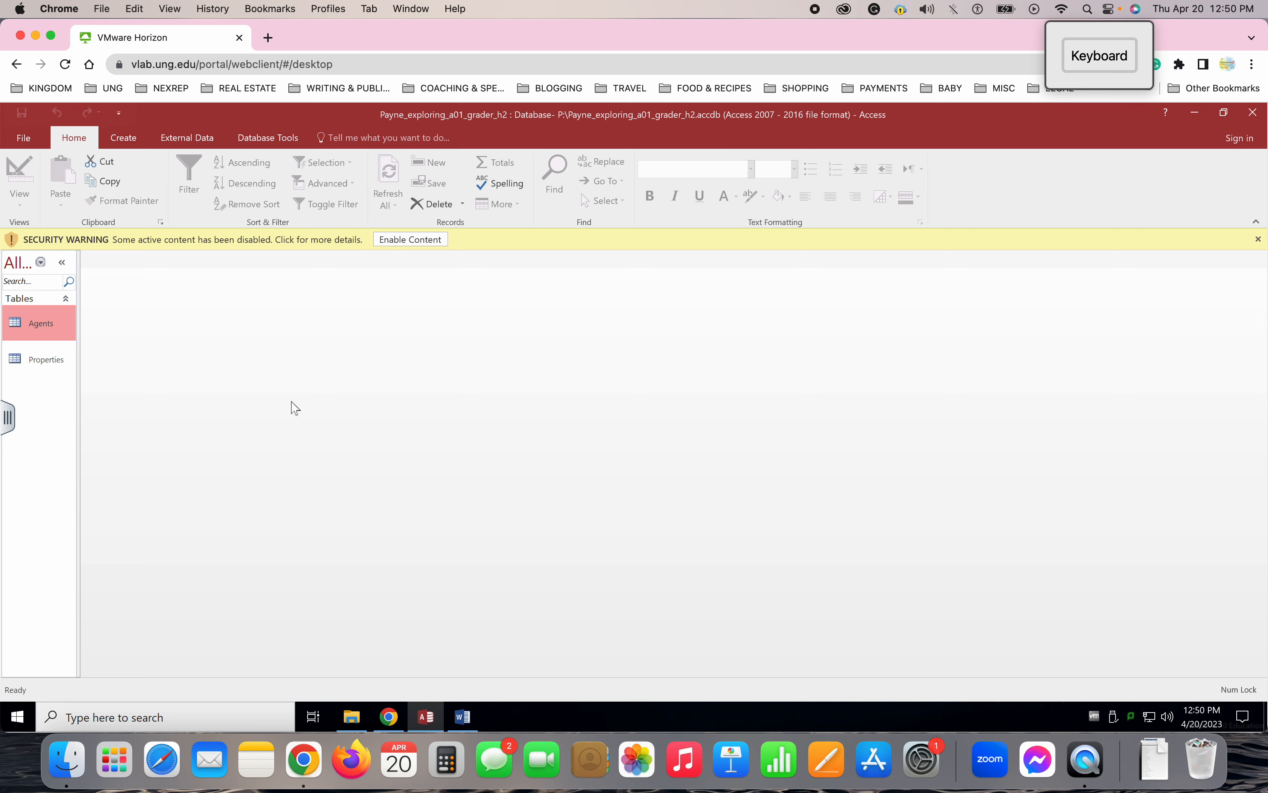
left_click(58, 366)
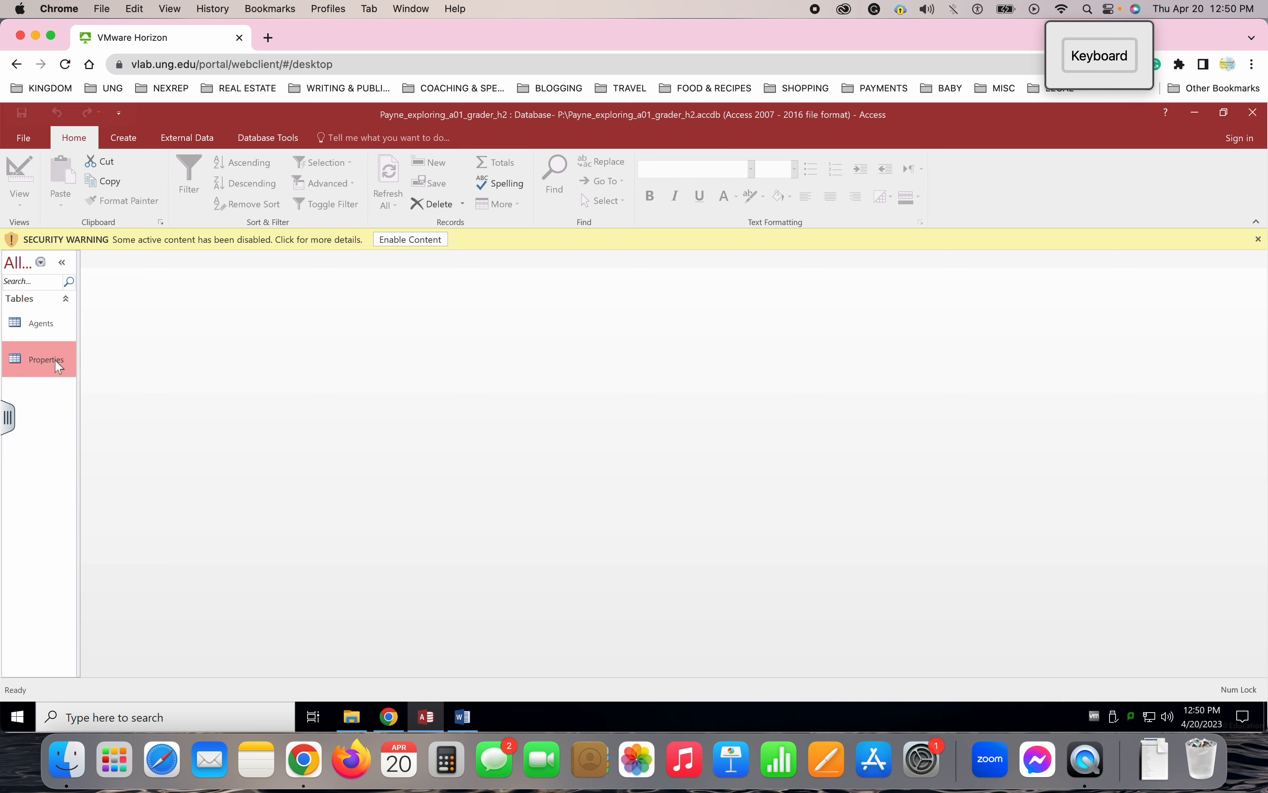
double_click(58, 366)
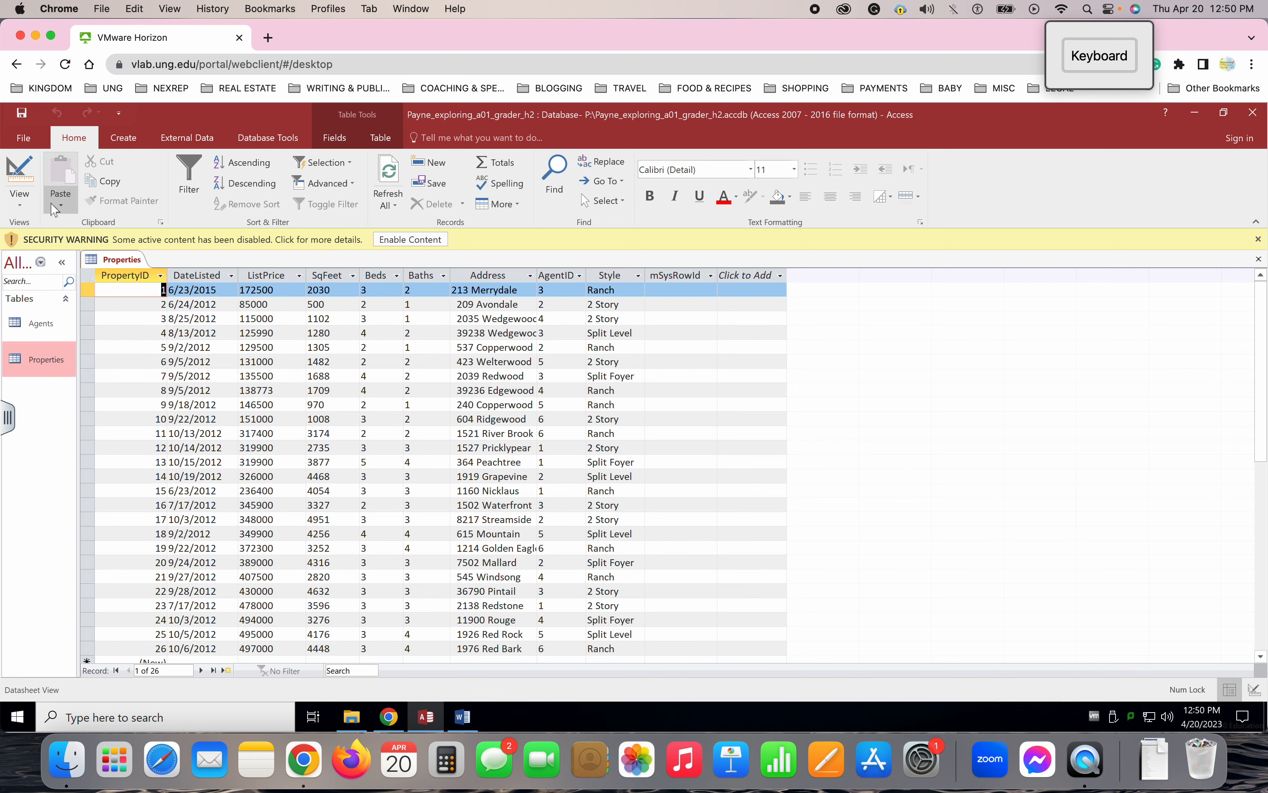
left_click(19, 205)
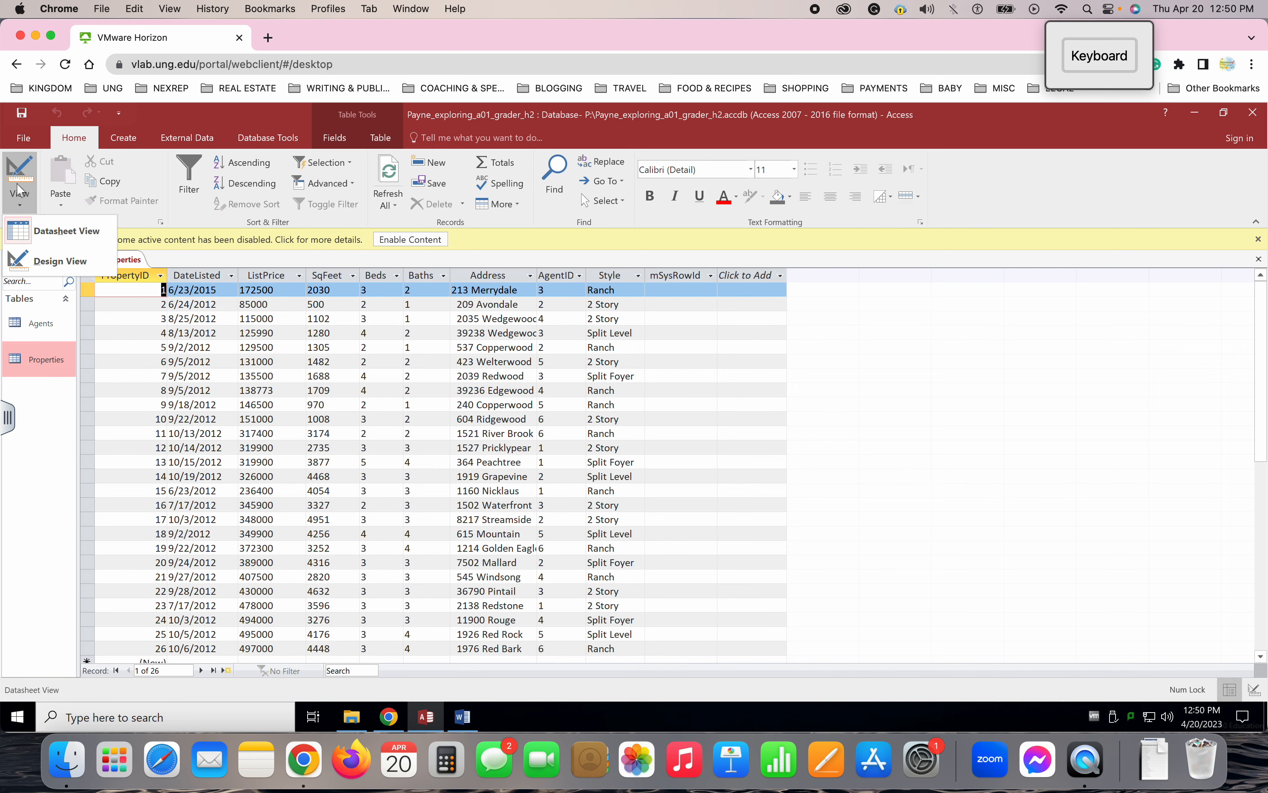
left_click(52, 265)
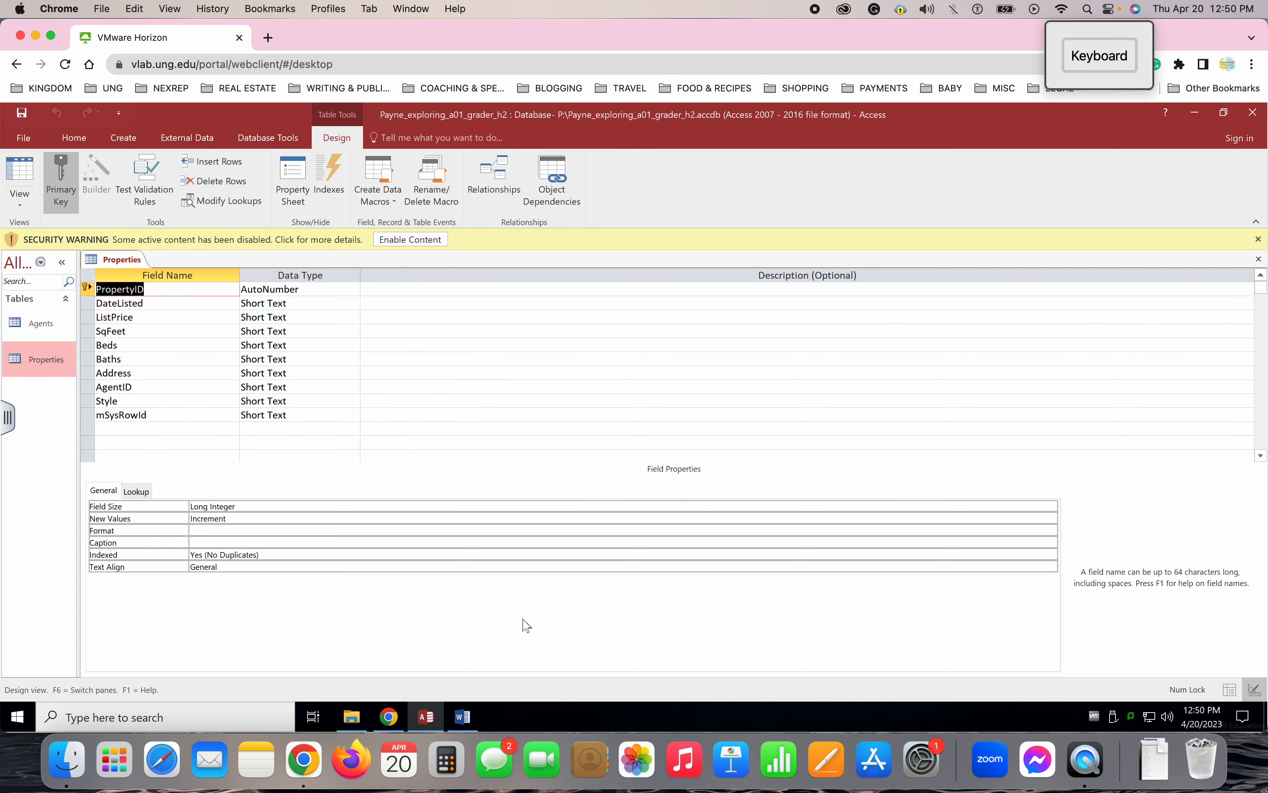
Step: Highlight DateListed in step 5 of the Word instructions and set that field's data type in the Access Properties table to Date/Time
left_click(472, 717)
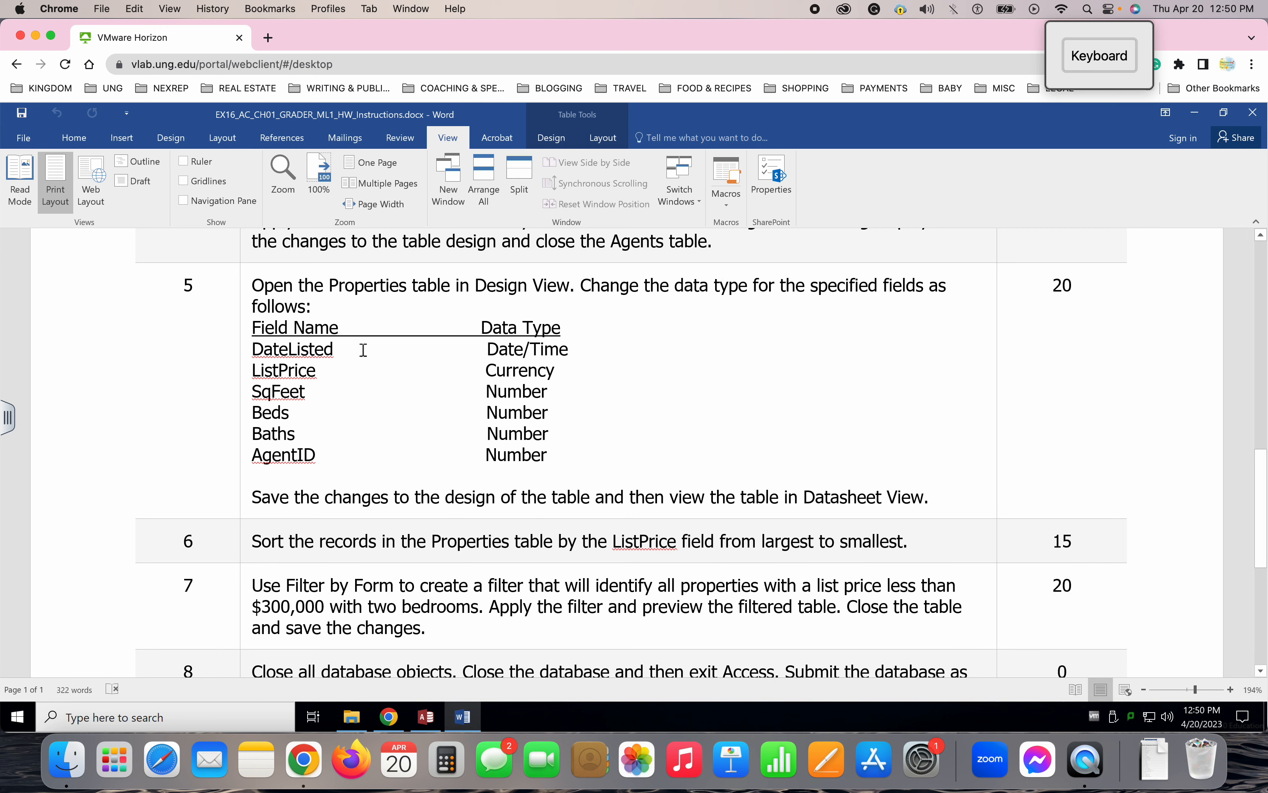
right_click(282, 349)
triple_click(282, 349)
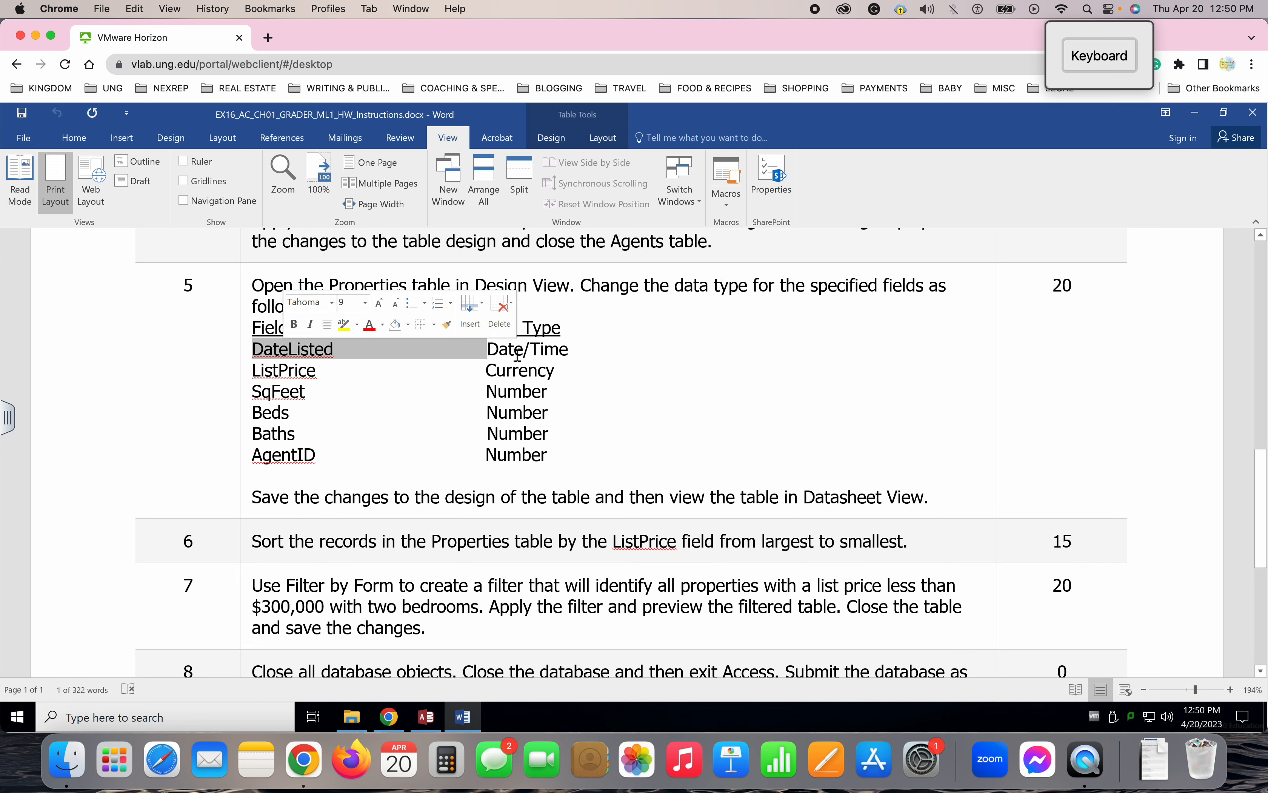
left_click(422, 717)
left_click(190, 304)
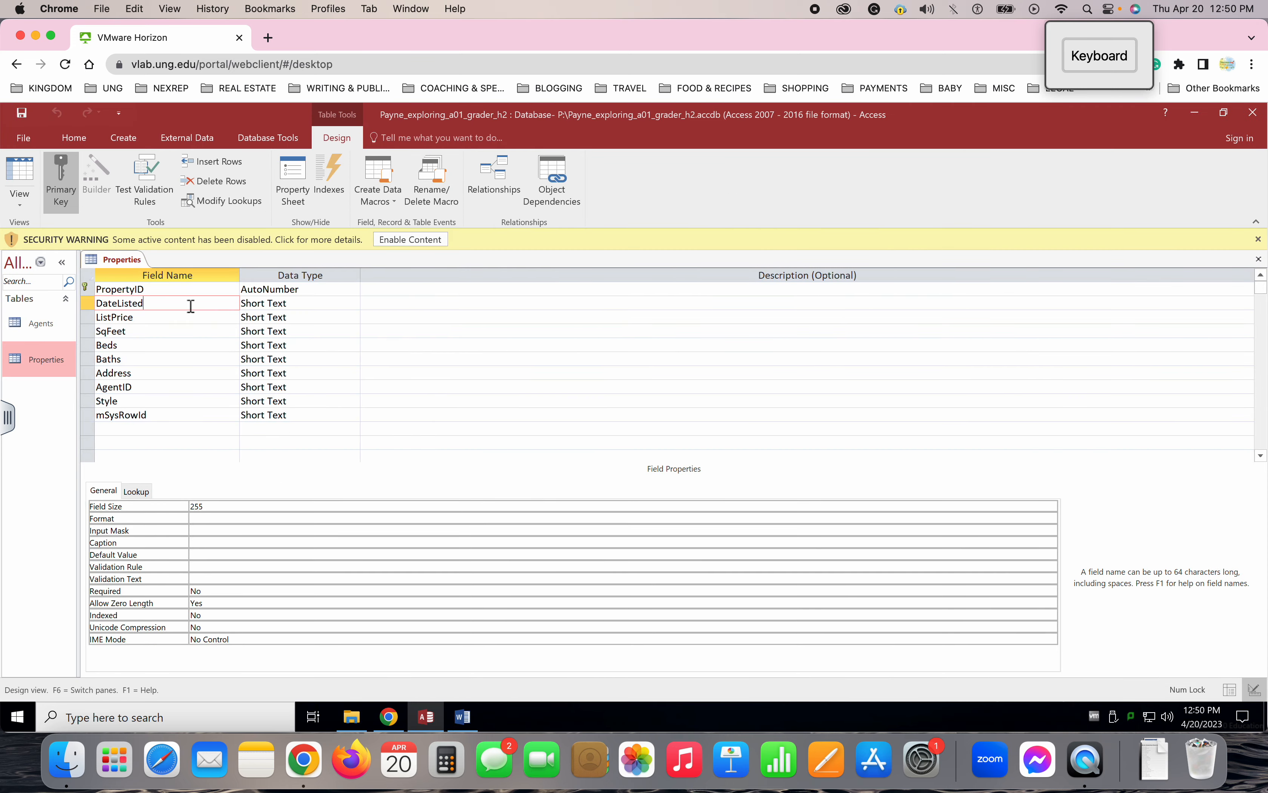
left_click(301, 305)
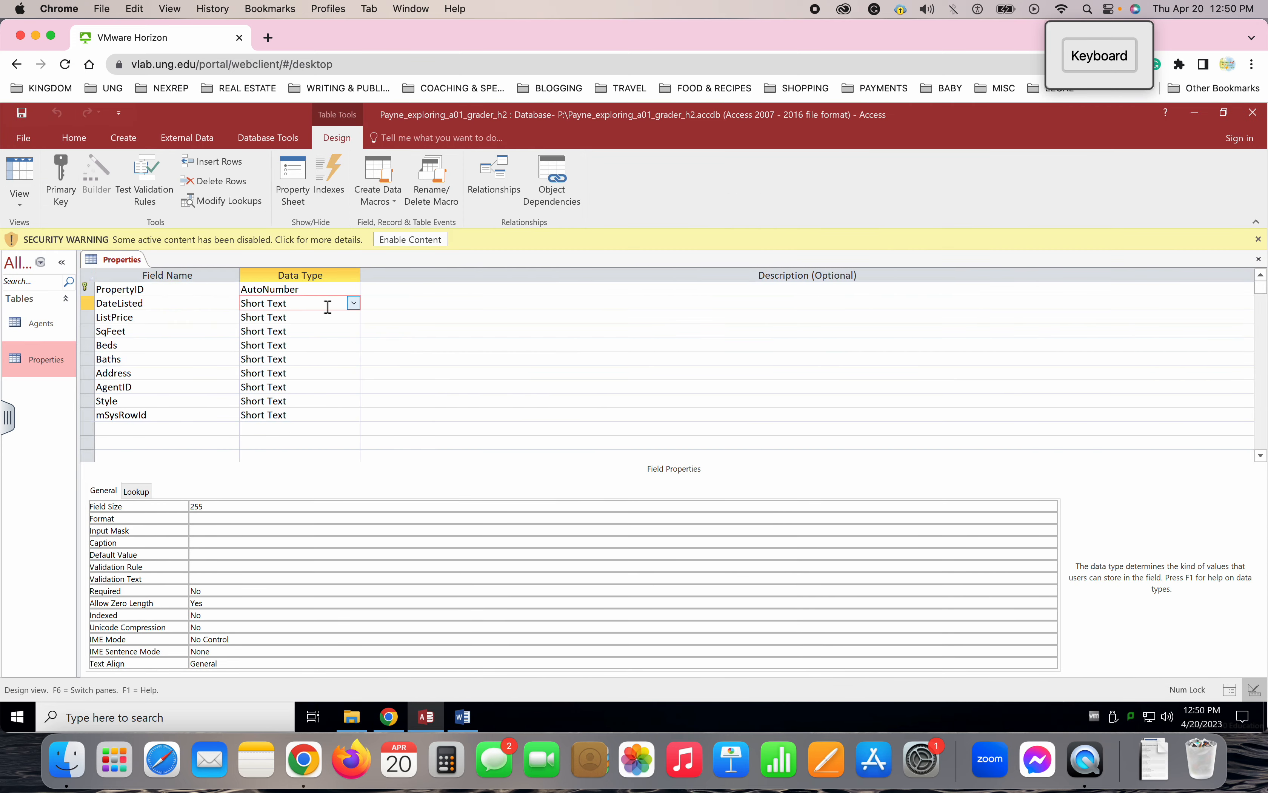
left_click(352, 307)
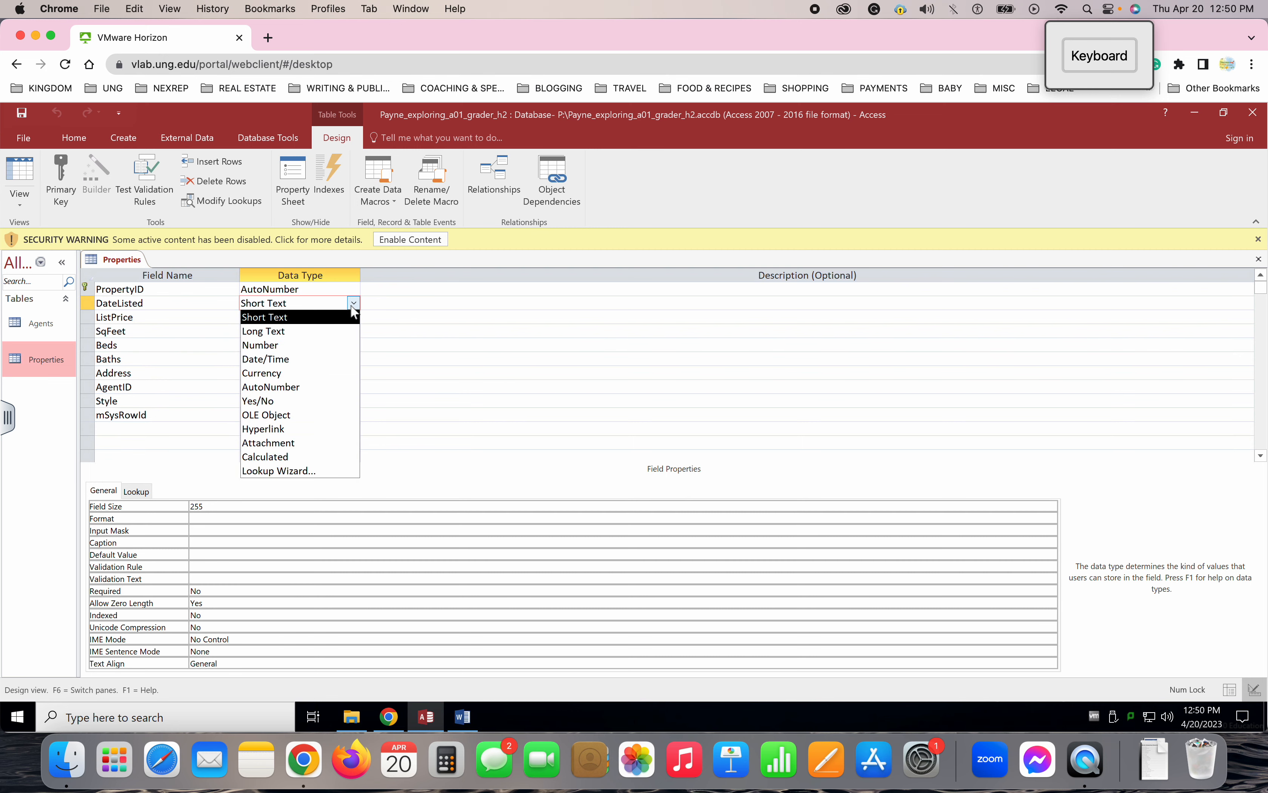
left_click(318, 360)
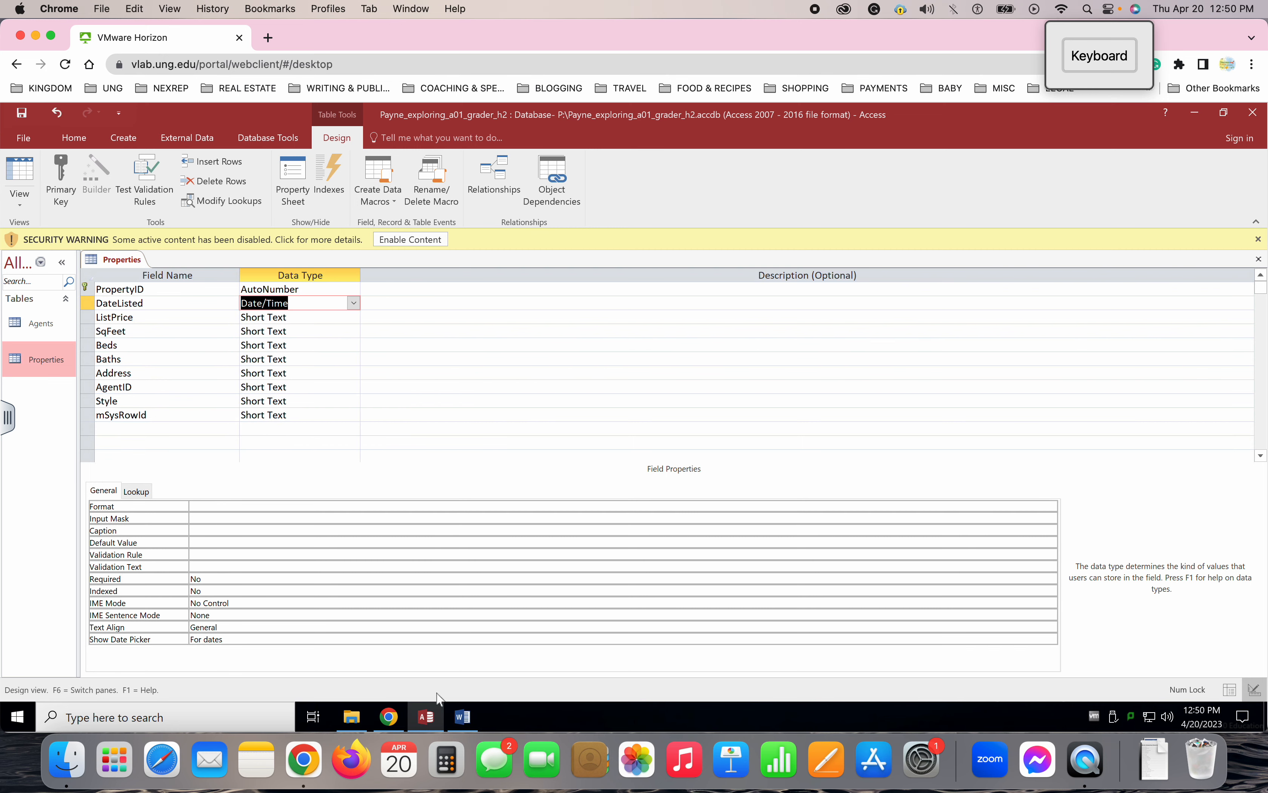
Step: Highlight ListPrice in step 5 of the Word instructions and set that field's data type in the Access Properties table to Currency
left_click(431, 715)
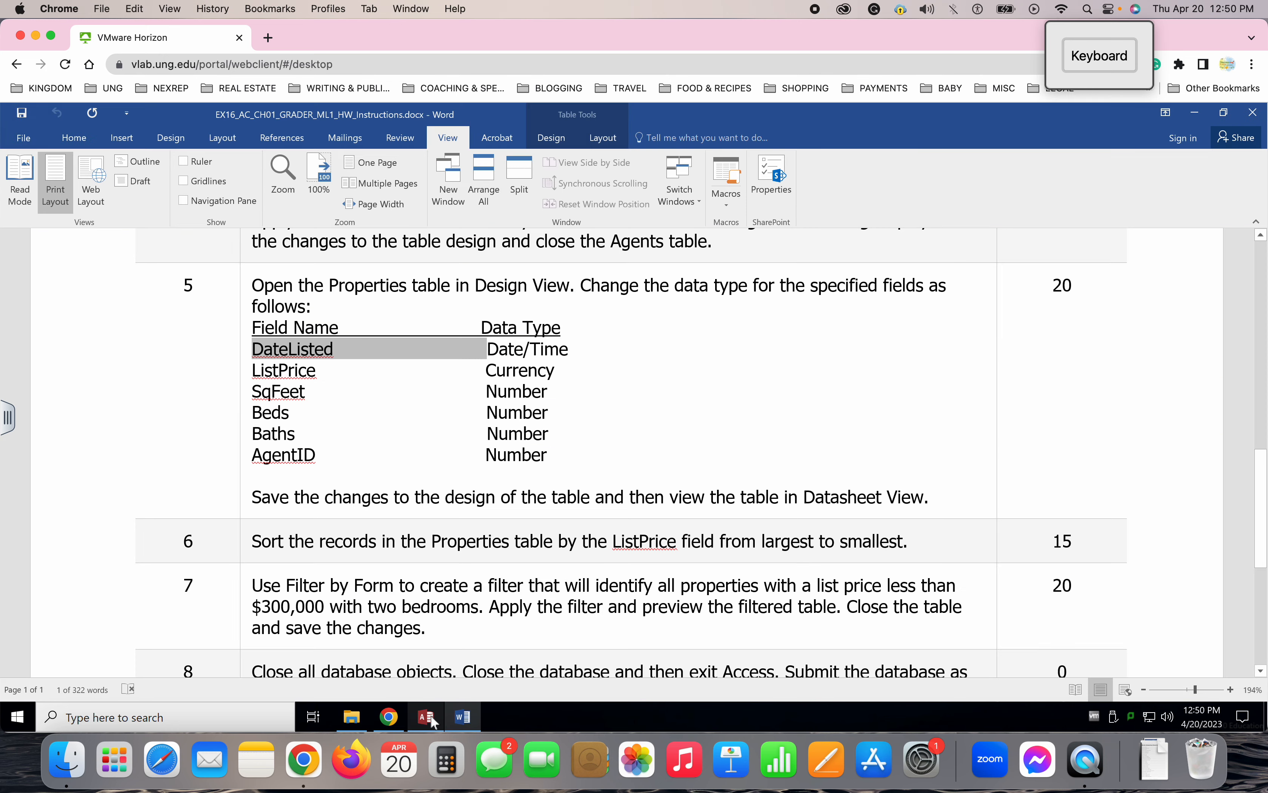
triple_click(380, 367)
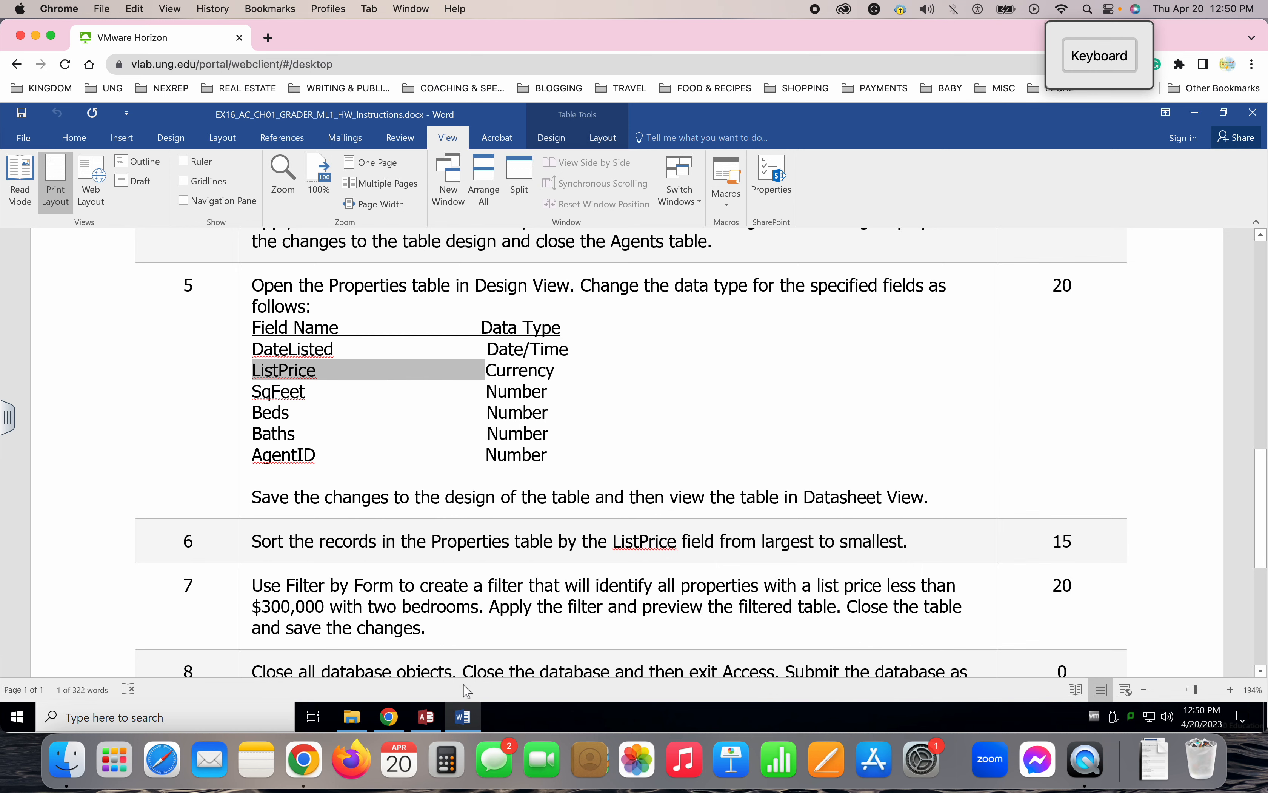
left_click(426, 721)
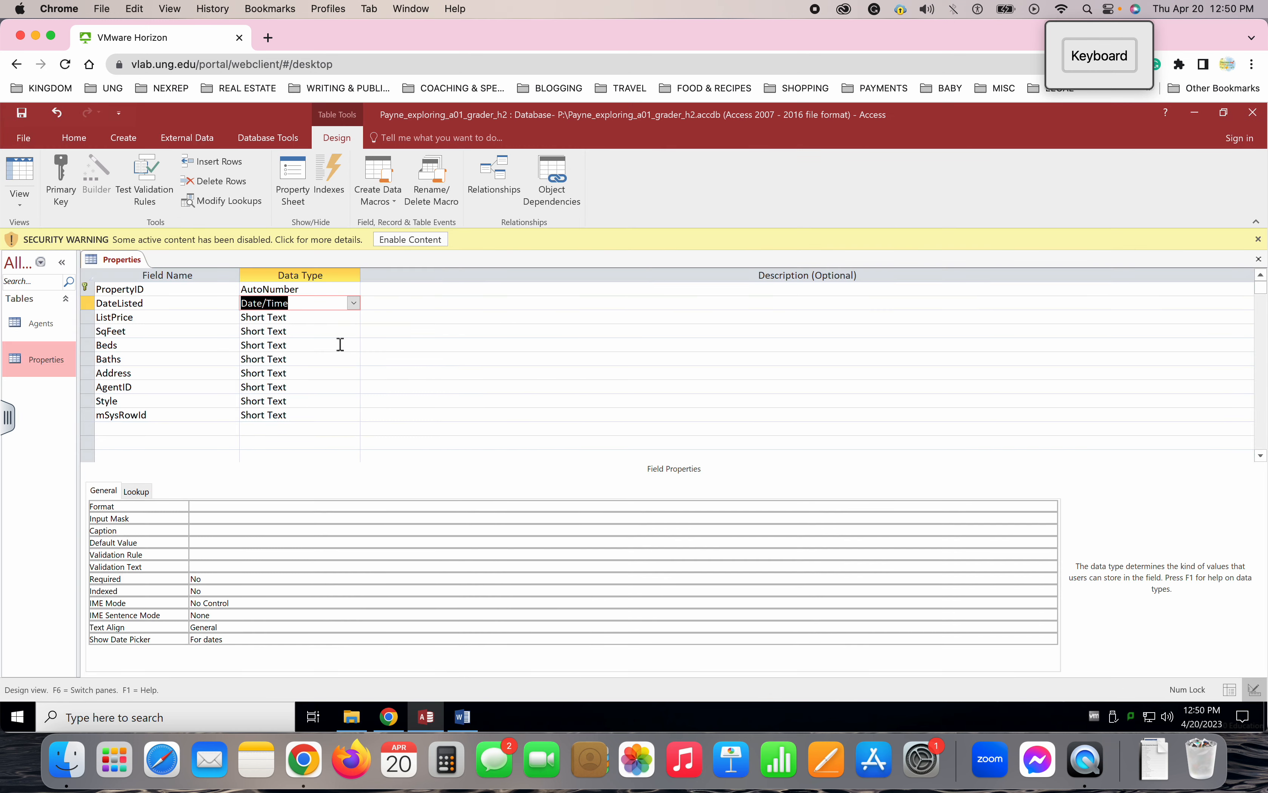
left_click(280, 320)
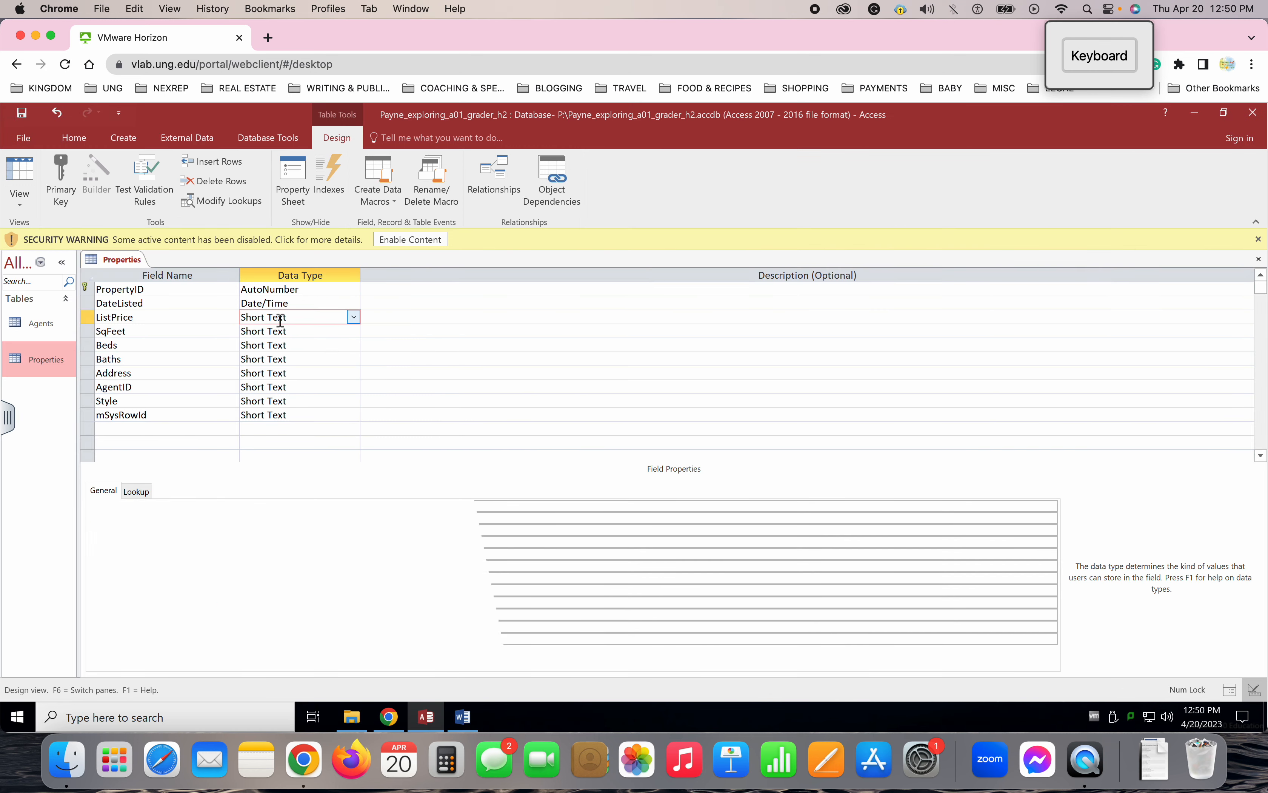
left_click(354, 317)
left_click(307, 388)
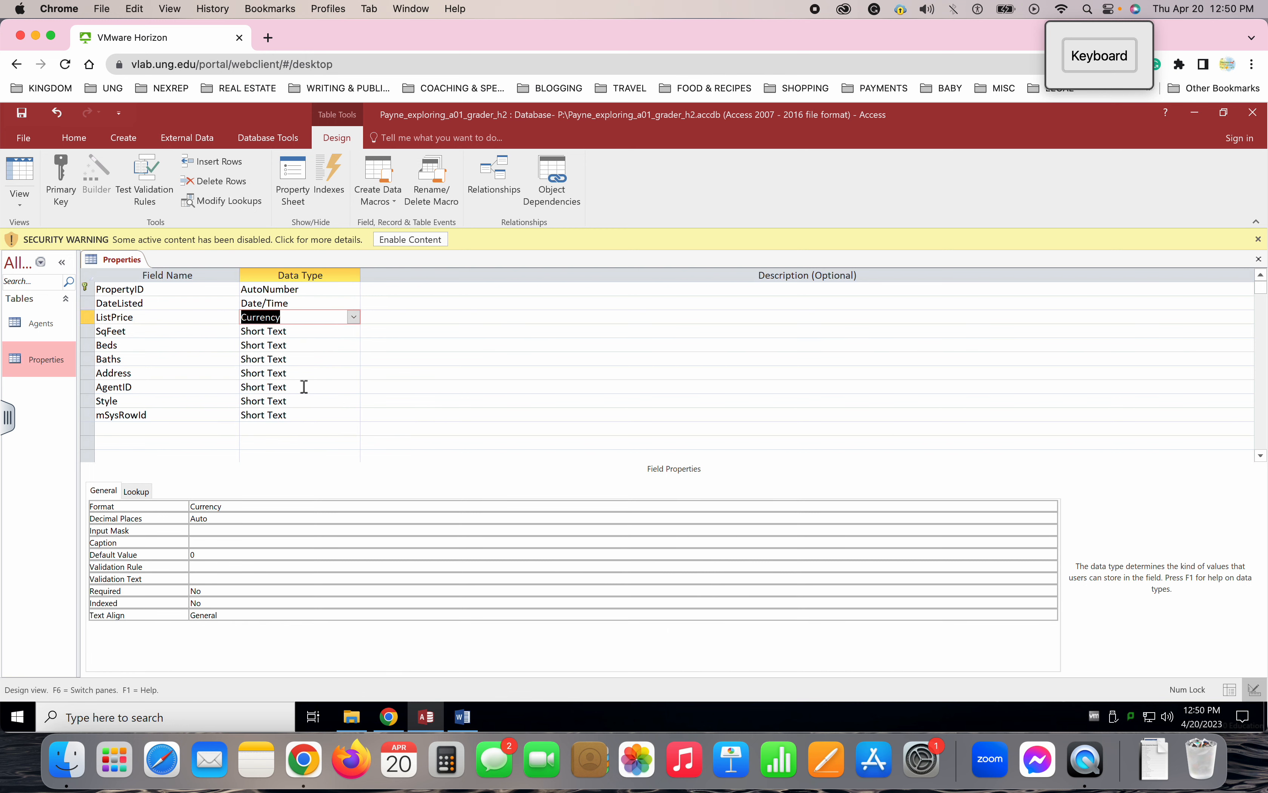
Step: Highlight SqFeet in step 5 of the Word instructions and set that field's data type in the Access Properties table to Number
left_click(463, 717)
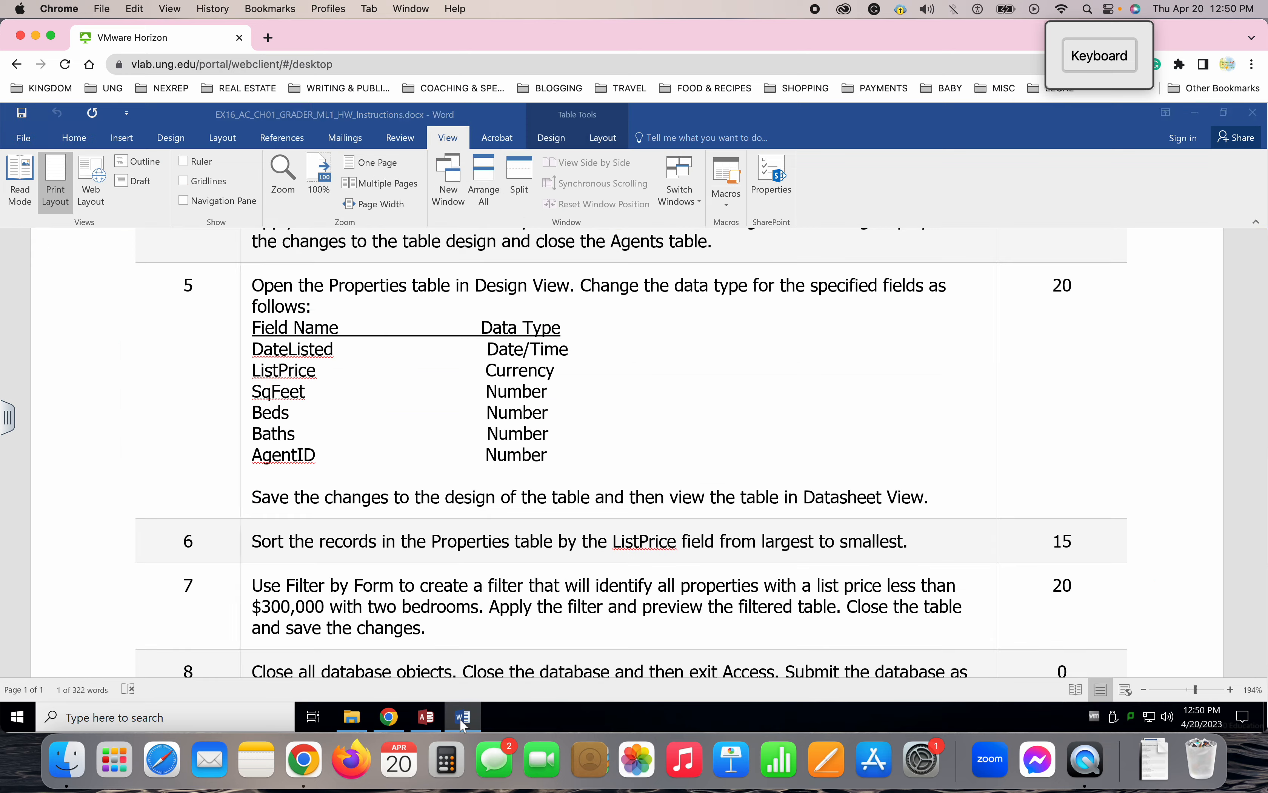
double_click(293, 396)
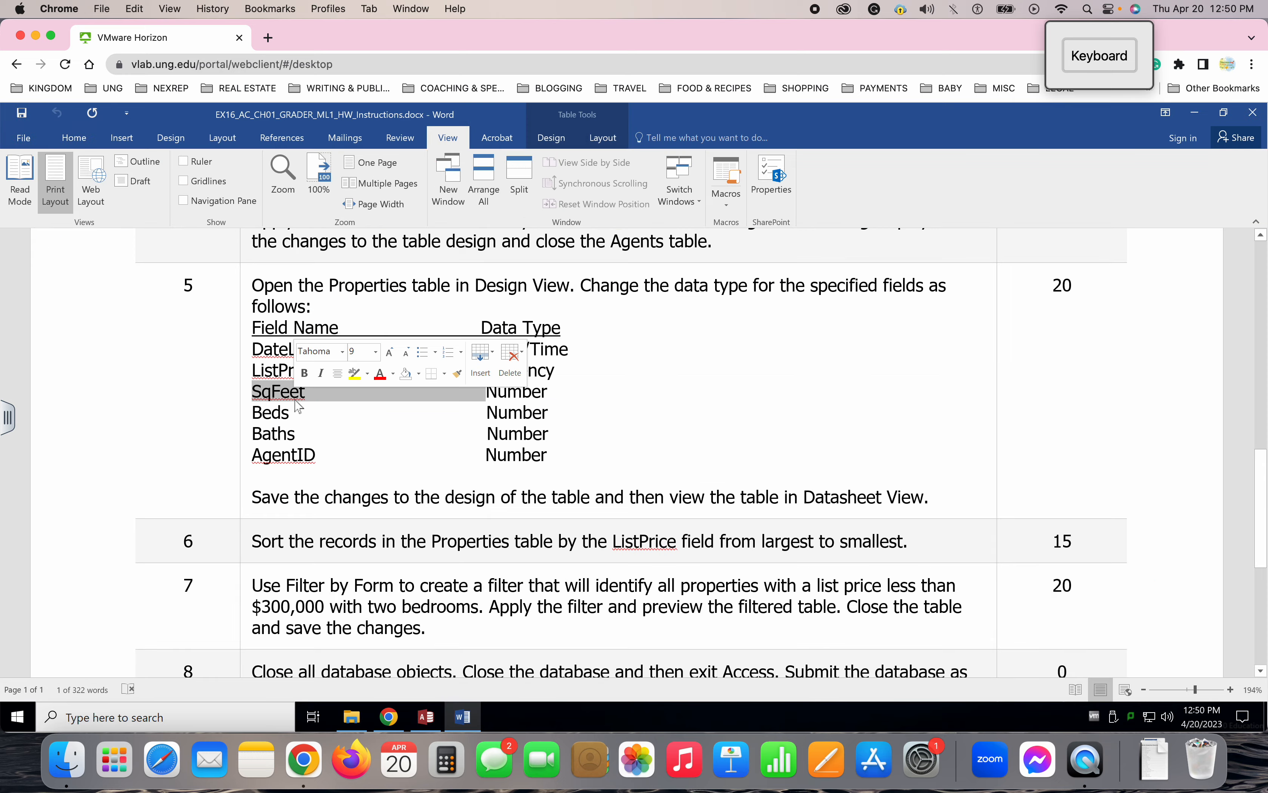
left_click(426, 717)
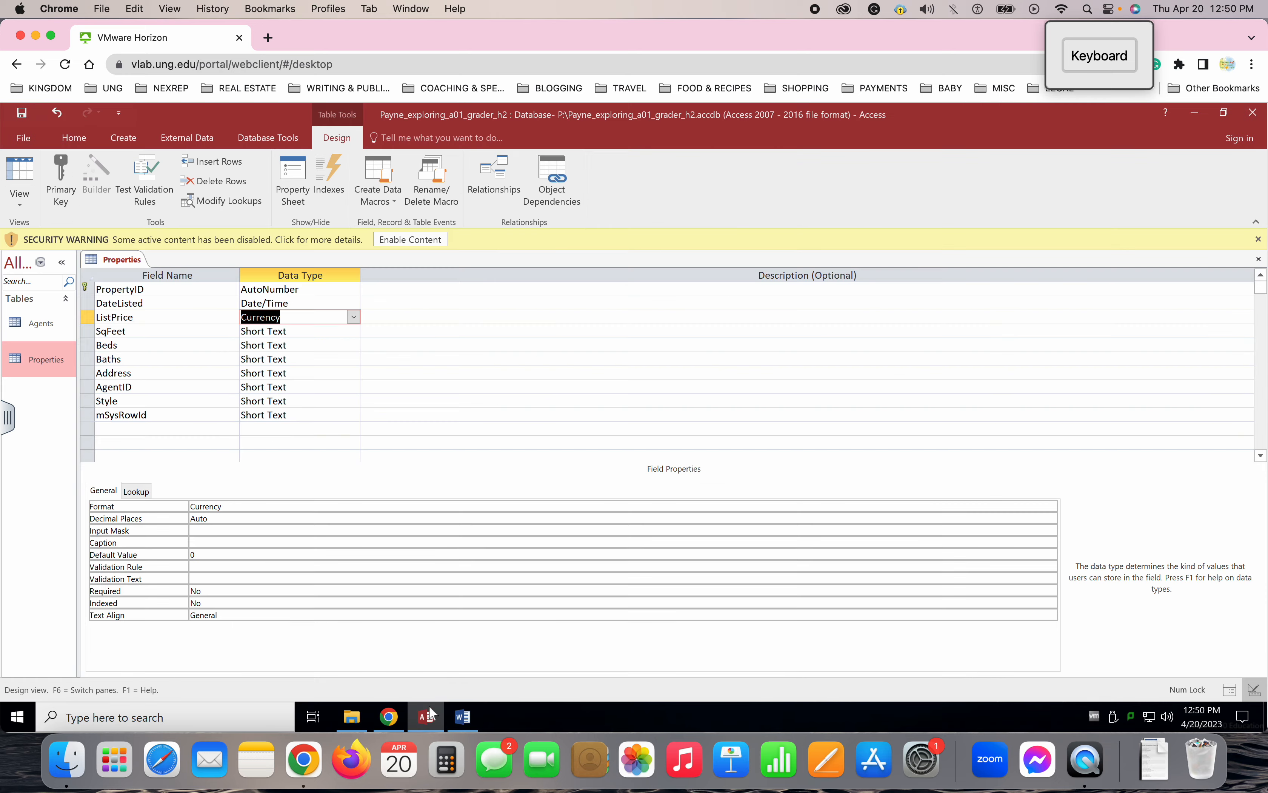
left_click(287, 330)
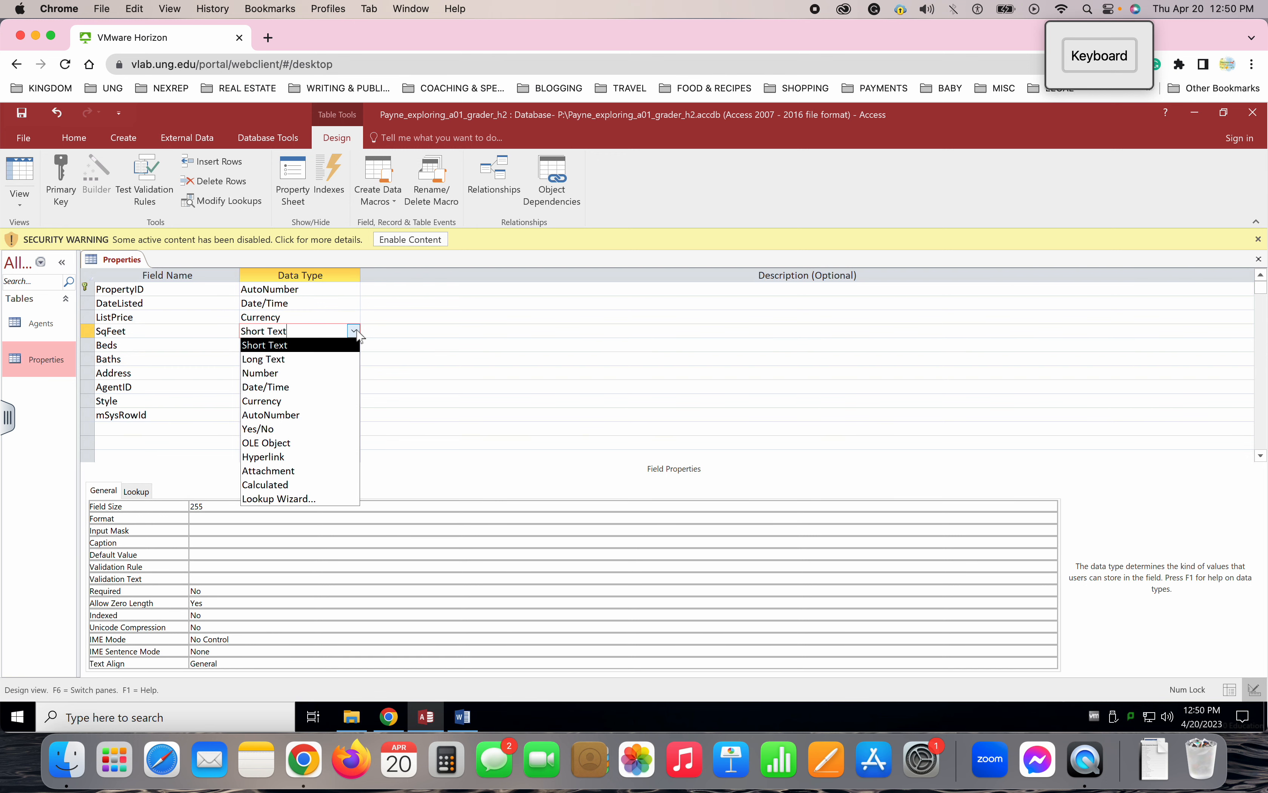
left_click(325, 373)
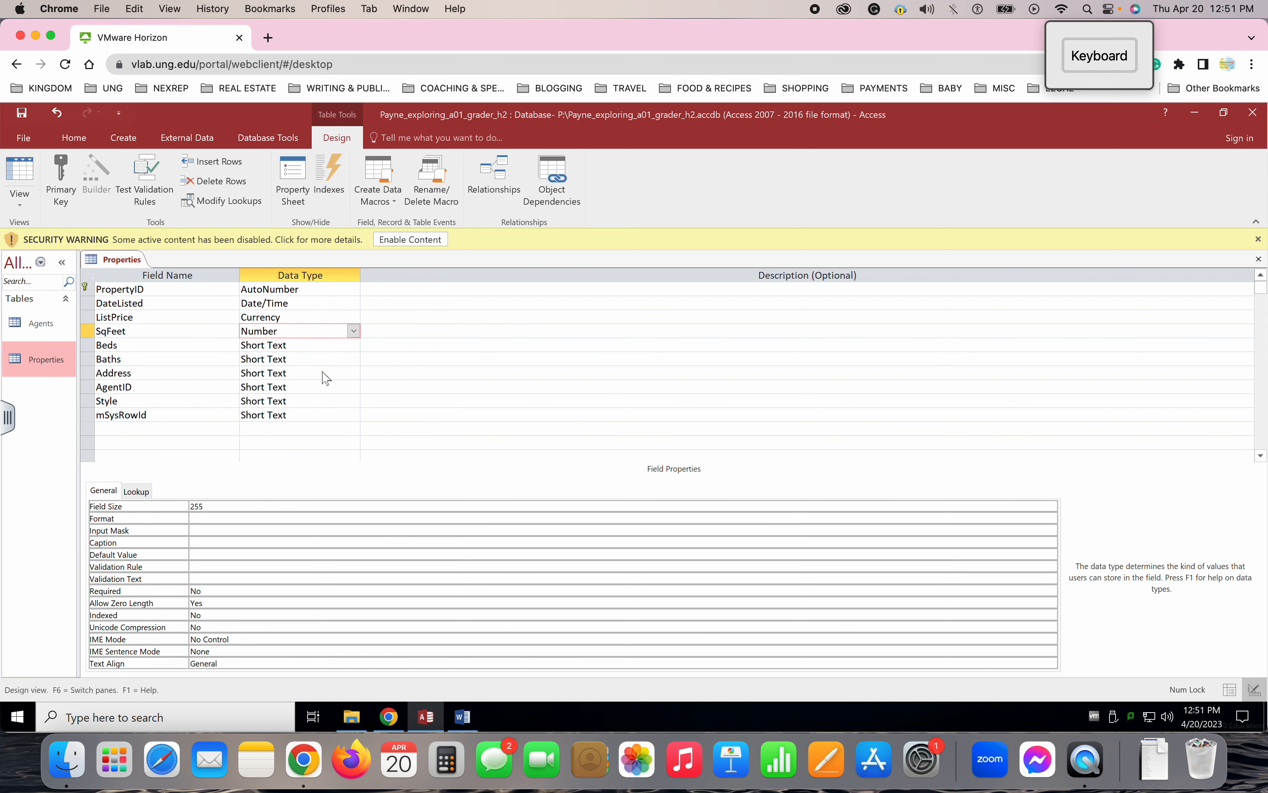
Step: Recheck step 5 in Word and set the Beds field's data type in the Access Properties table to Number
left_click(462, 719)
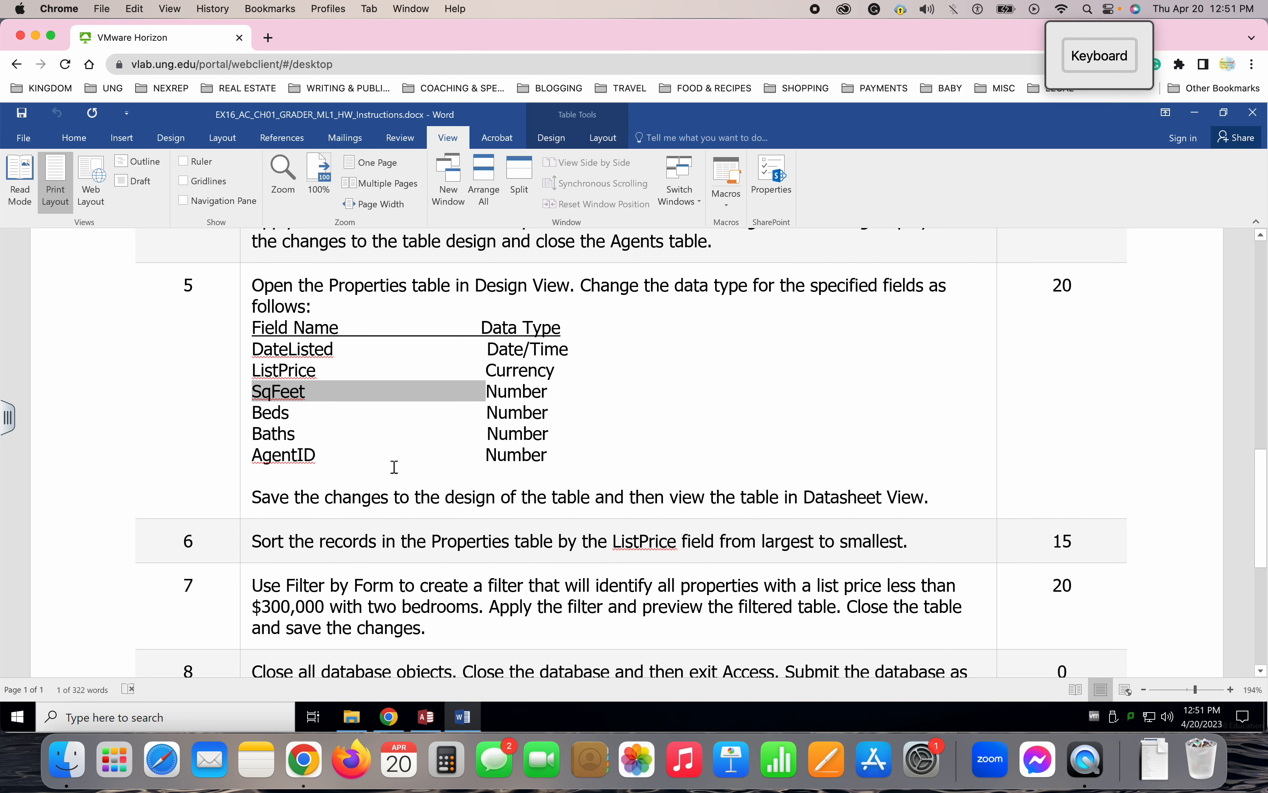
left_click(427, 722)
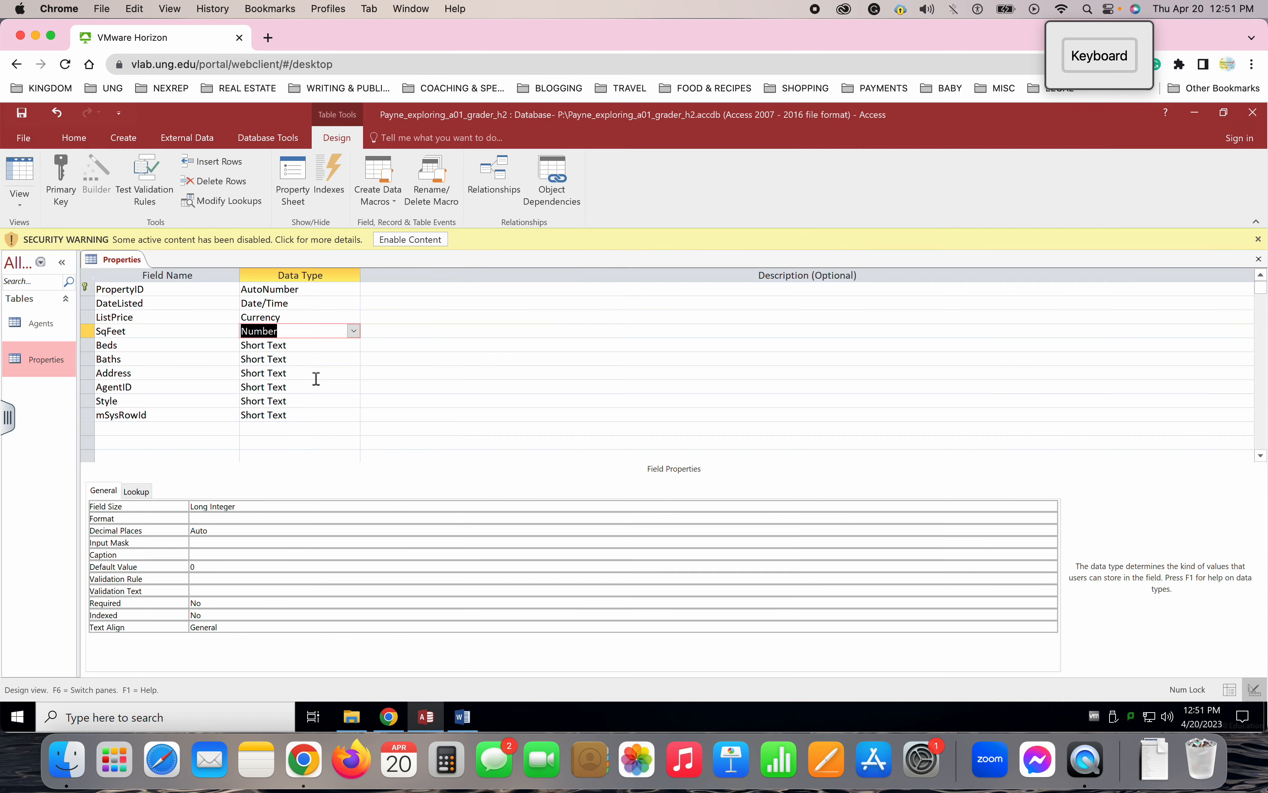
left_click(283, 346)
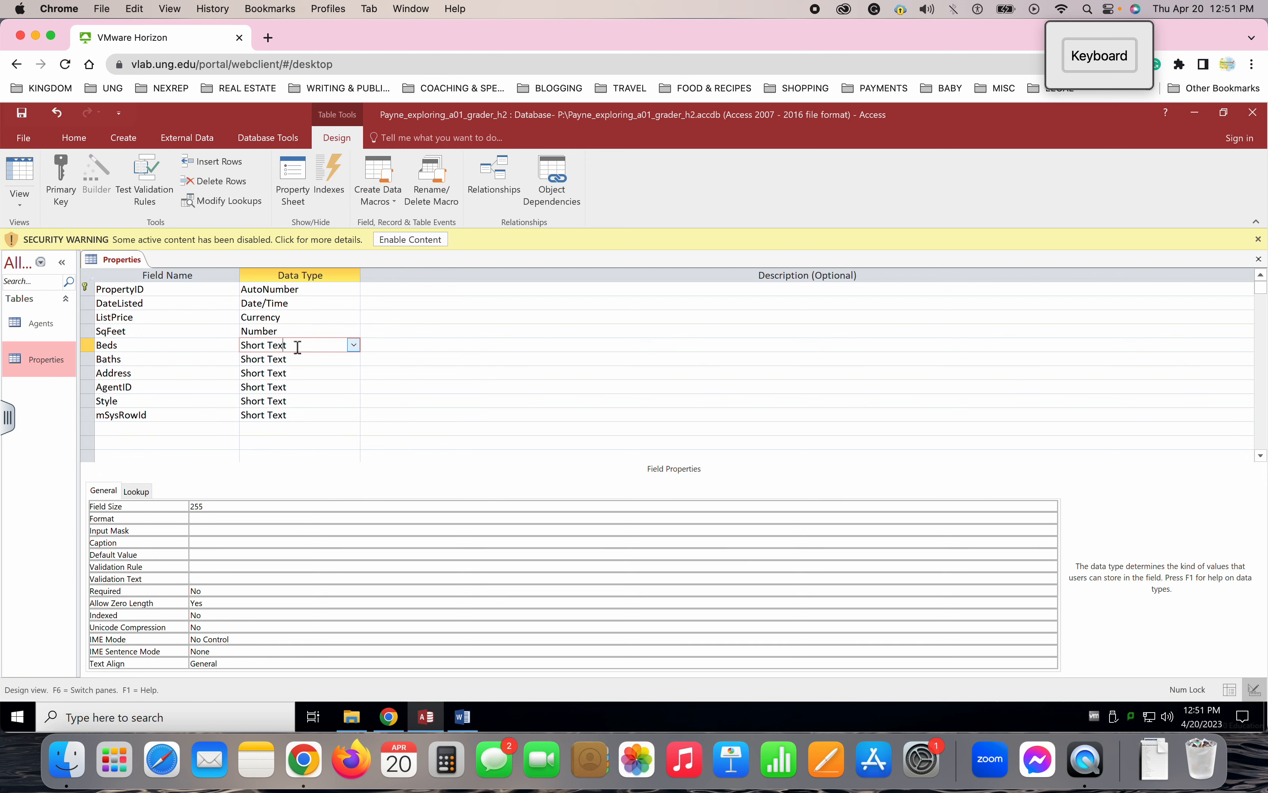
left_click(353, 345)
left_click(320, 387)
Step: Set the data types of the Baths and AgentID fields in the Properties table to Number
left_click(347, 357)
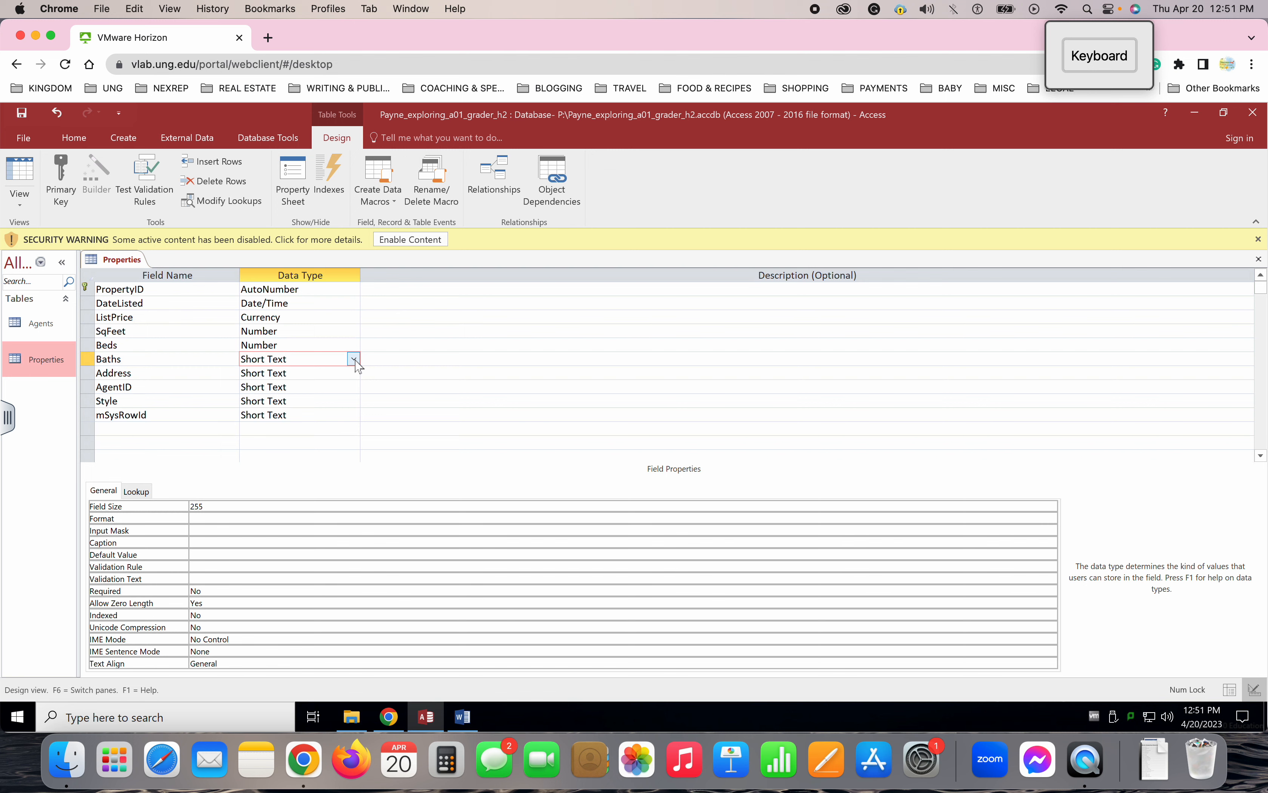
left_click(354, 360)
left_click(325, 401)
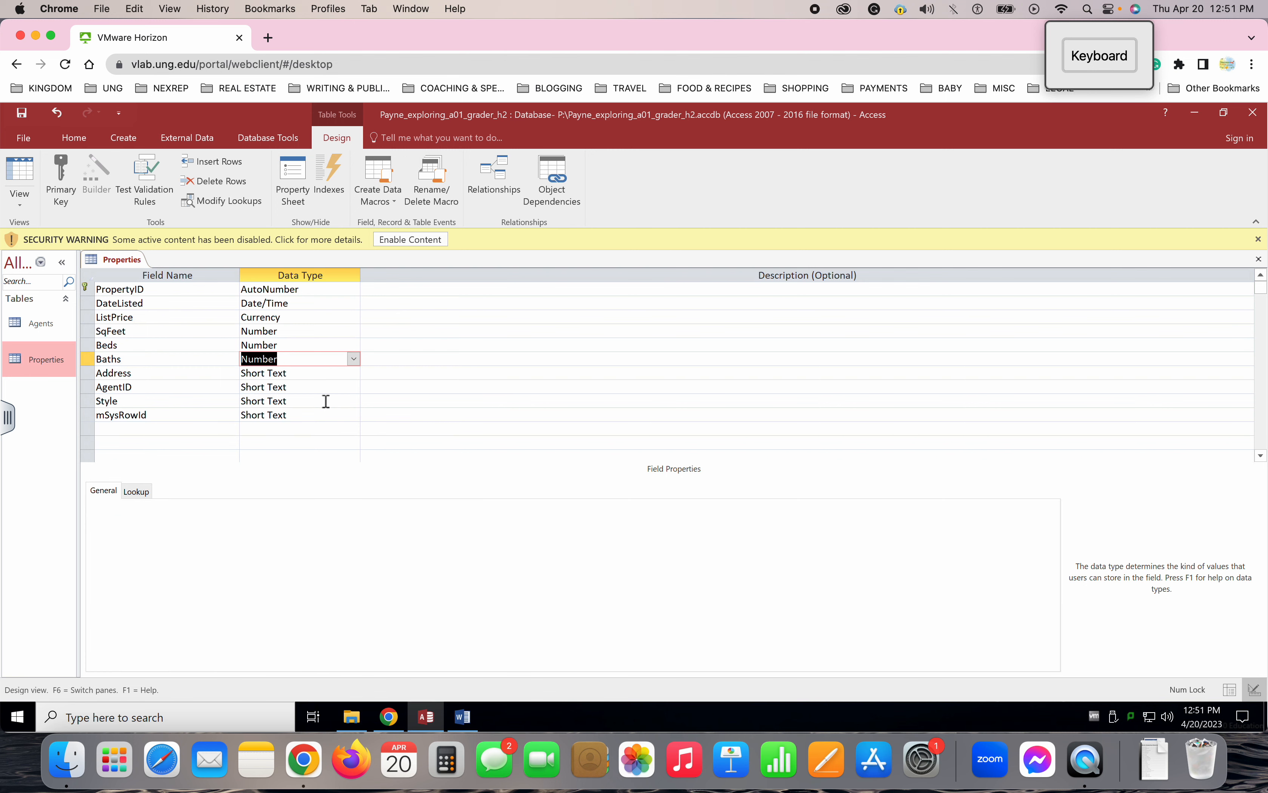
left_click(295, 387)
left_click(355, 388)
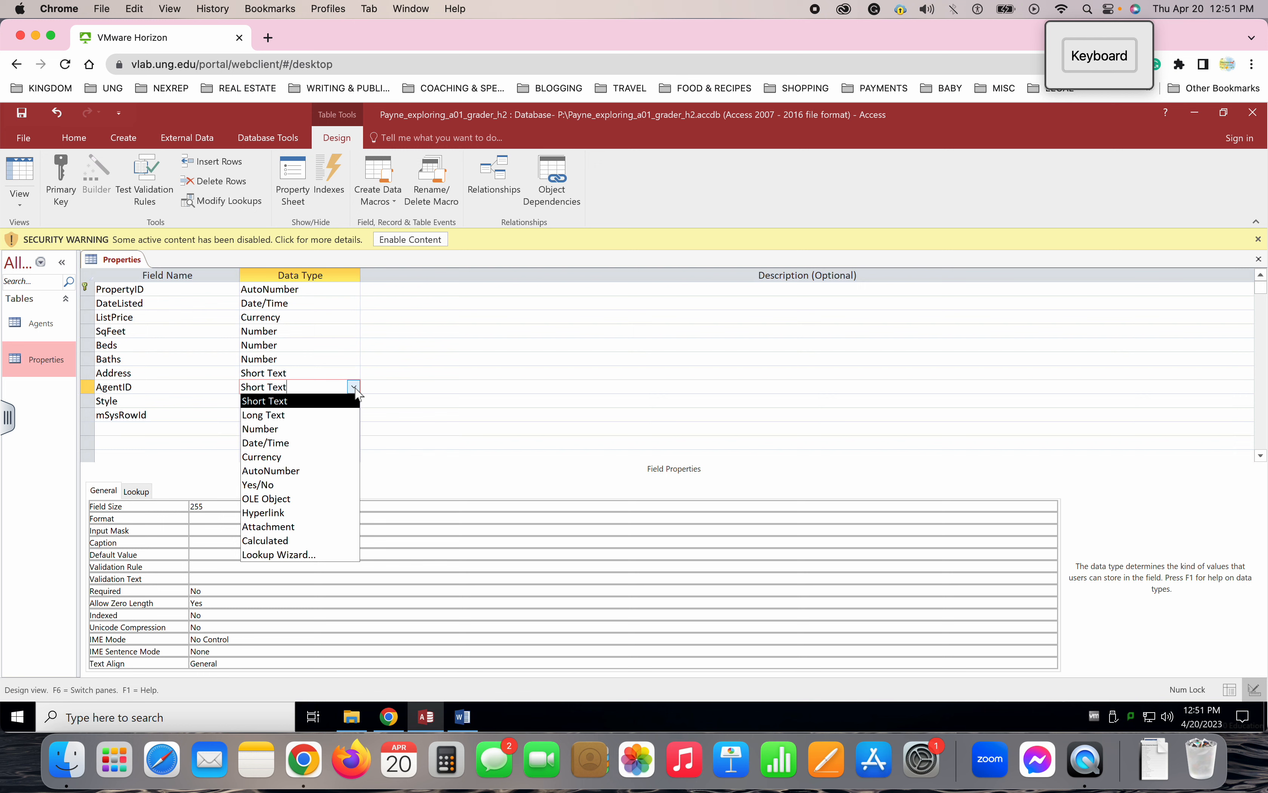
left_click(323, 430)
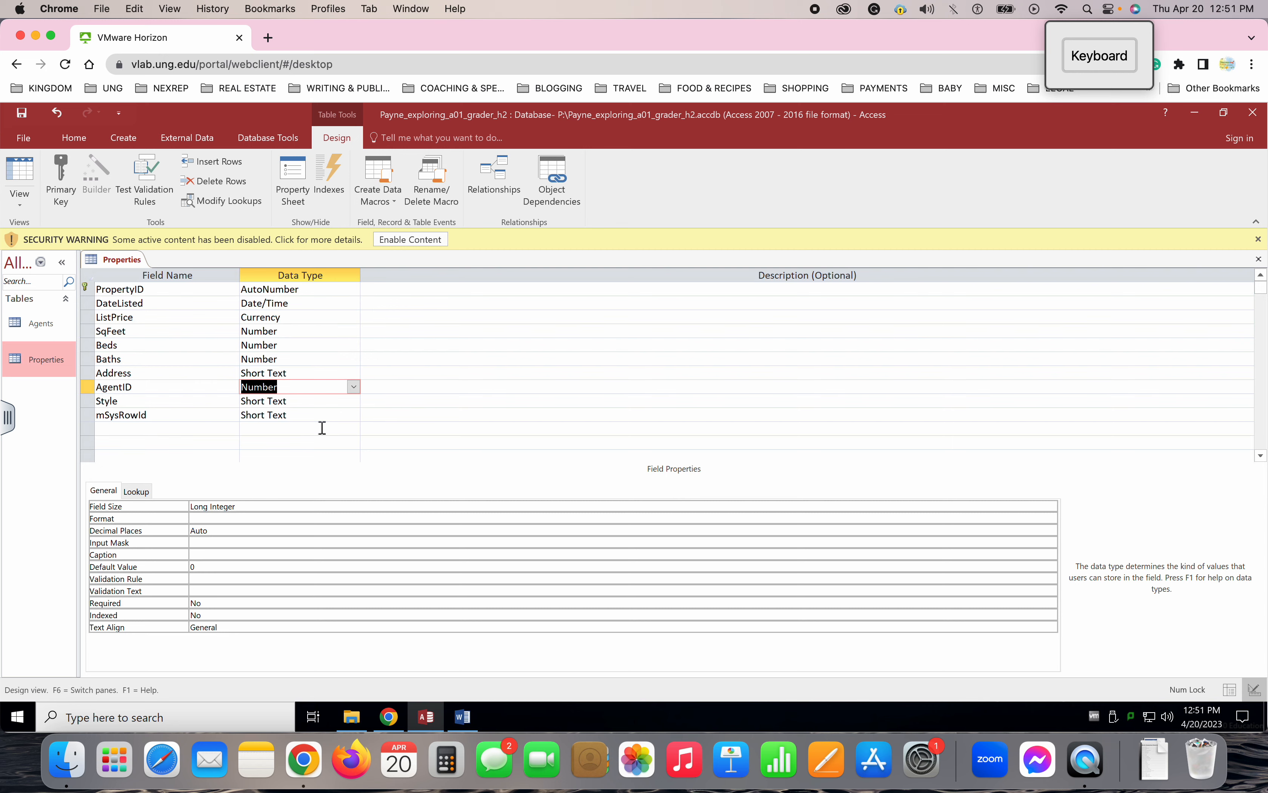
Step: Read the save instruction in step 5 in Word, then save the Properties table design in Access, accepting possible data loss
left_click(462, 717)
left_click(479, 493)
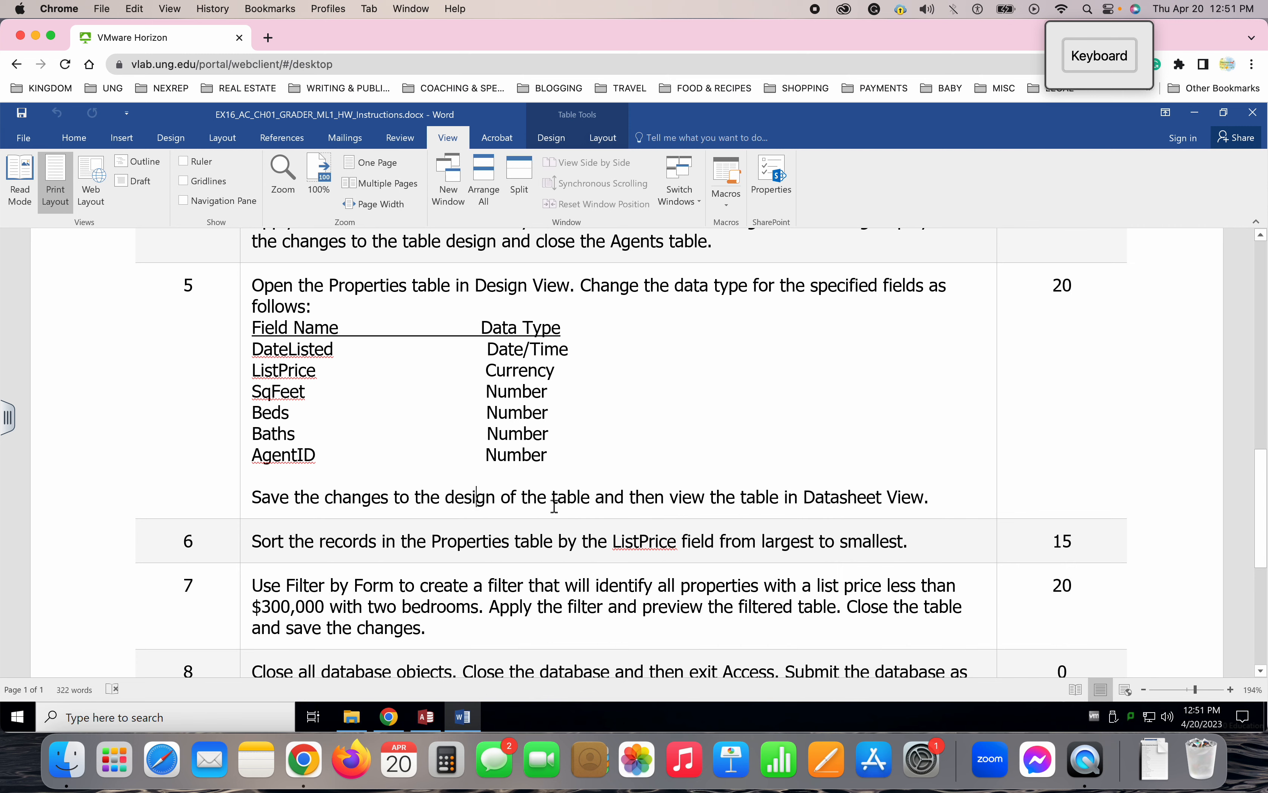
left_click(425, 726)
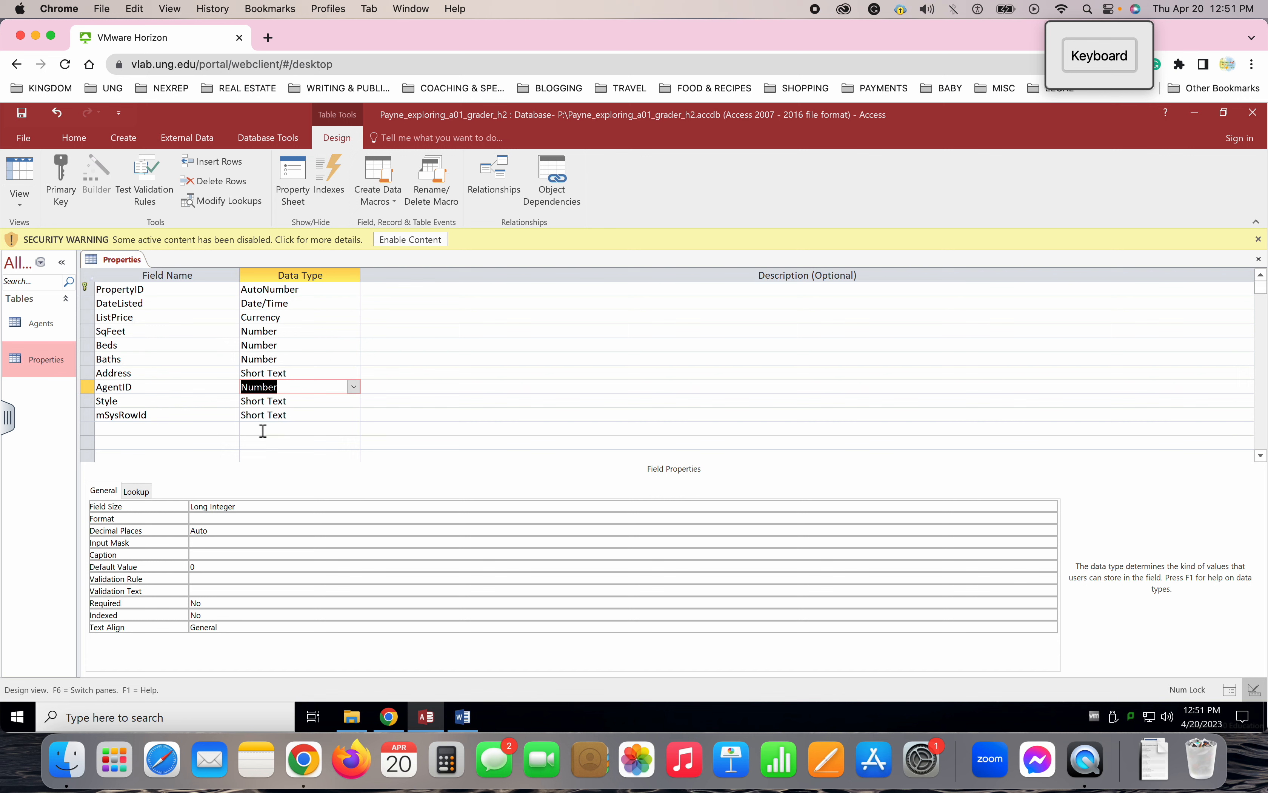
left_click(21, 112)
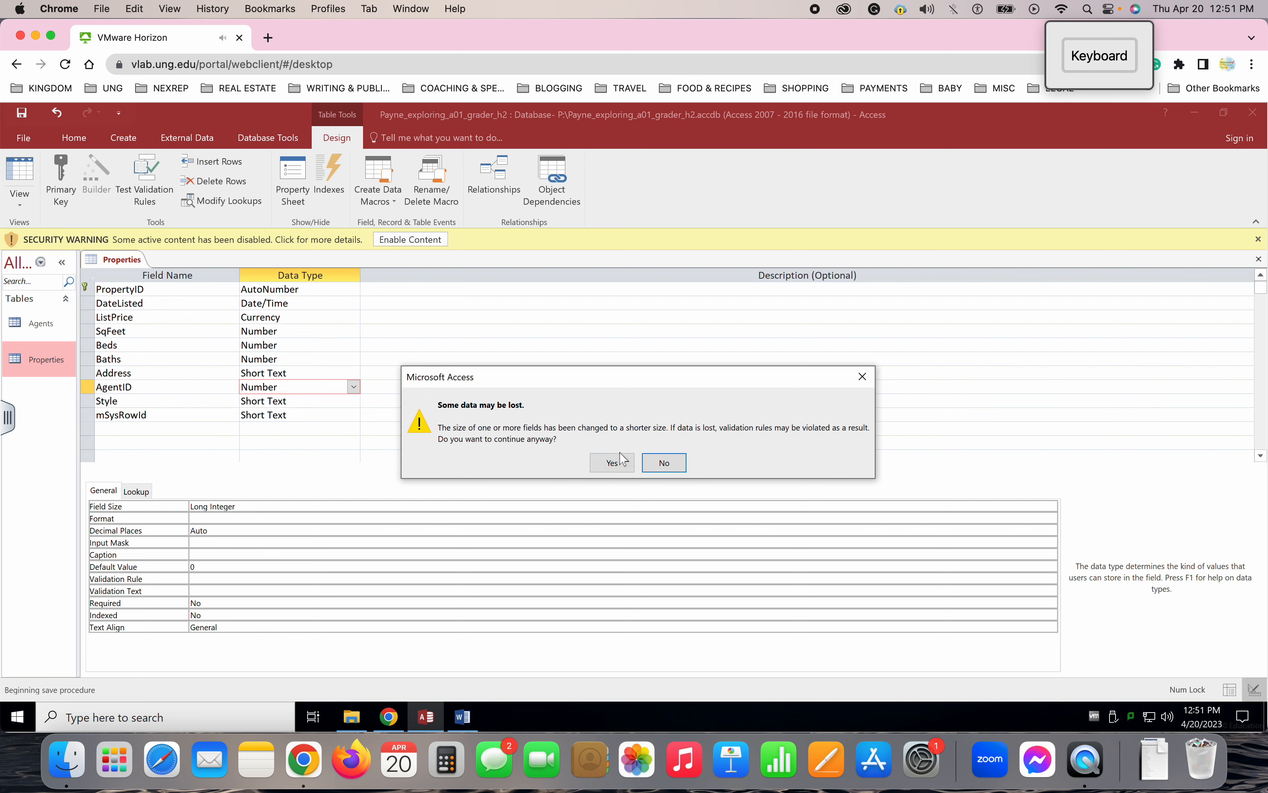
left_click(614, 462)
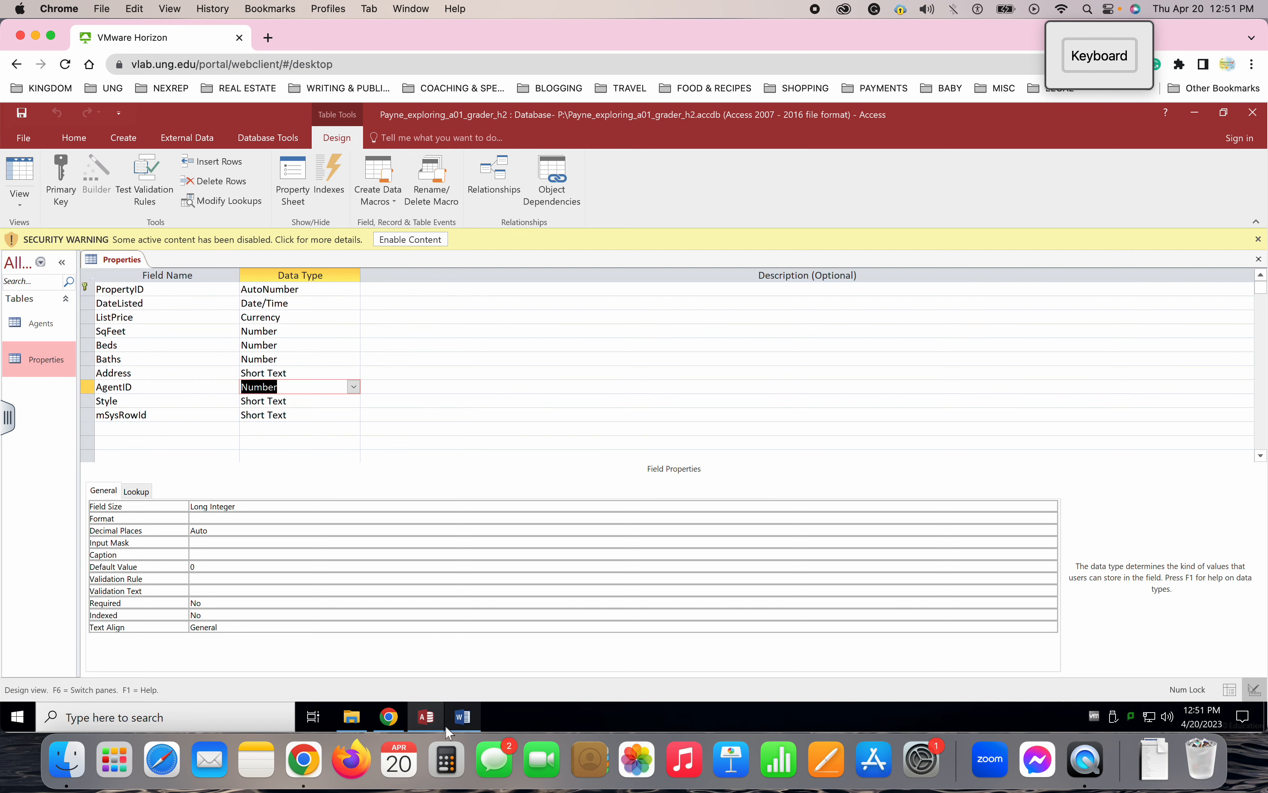
Step: Consult the end of step 5 in Word and switch the Access Properties table to Datasheet View
left_click(462, 716)
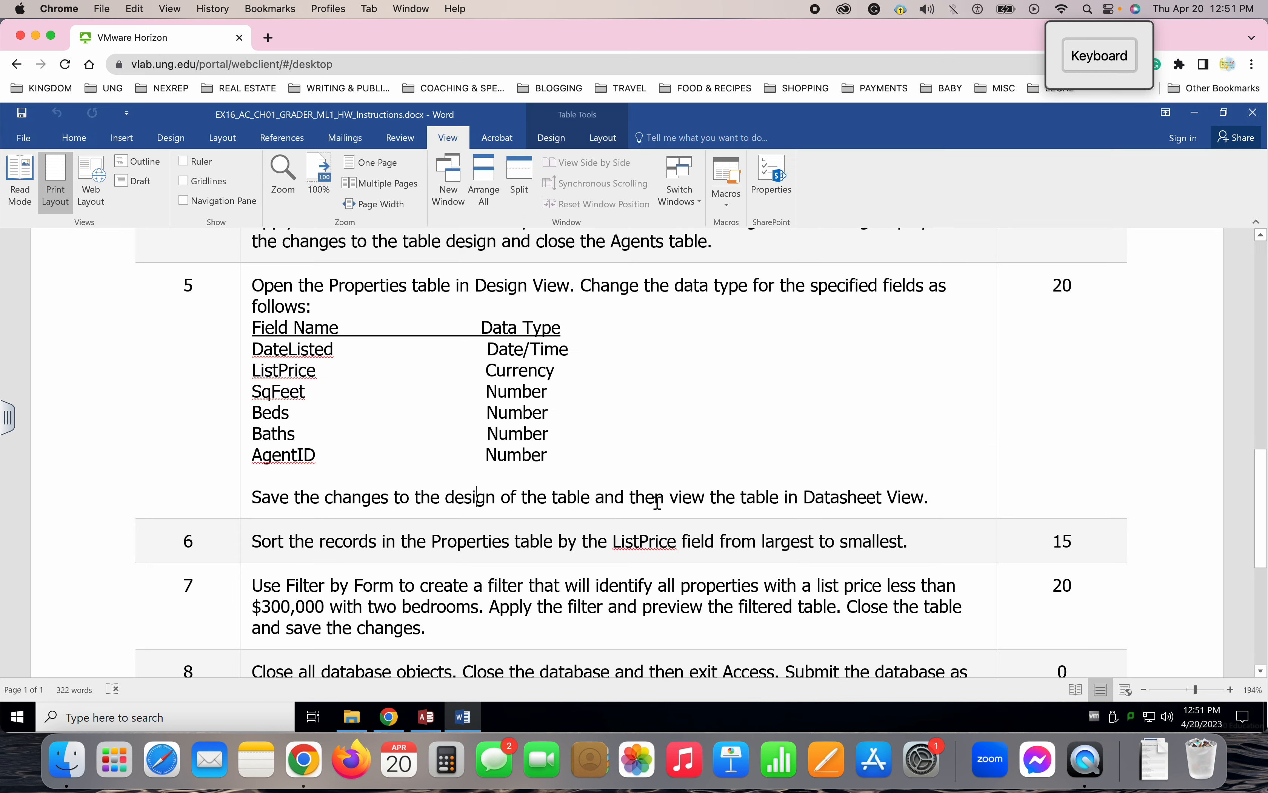
left_click(424, 715)
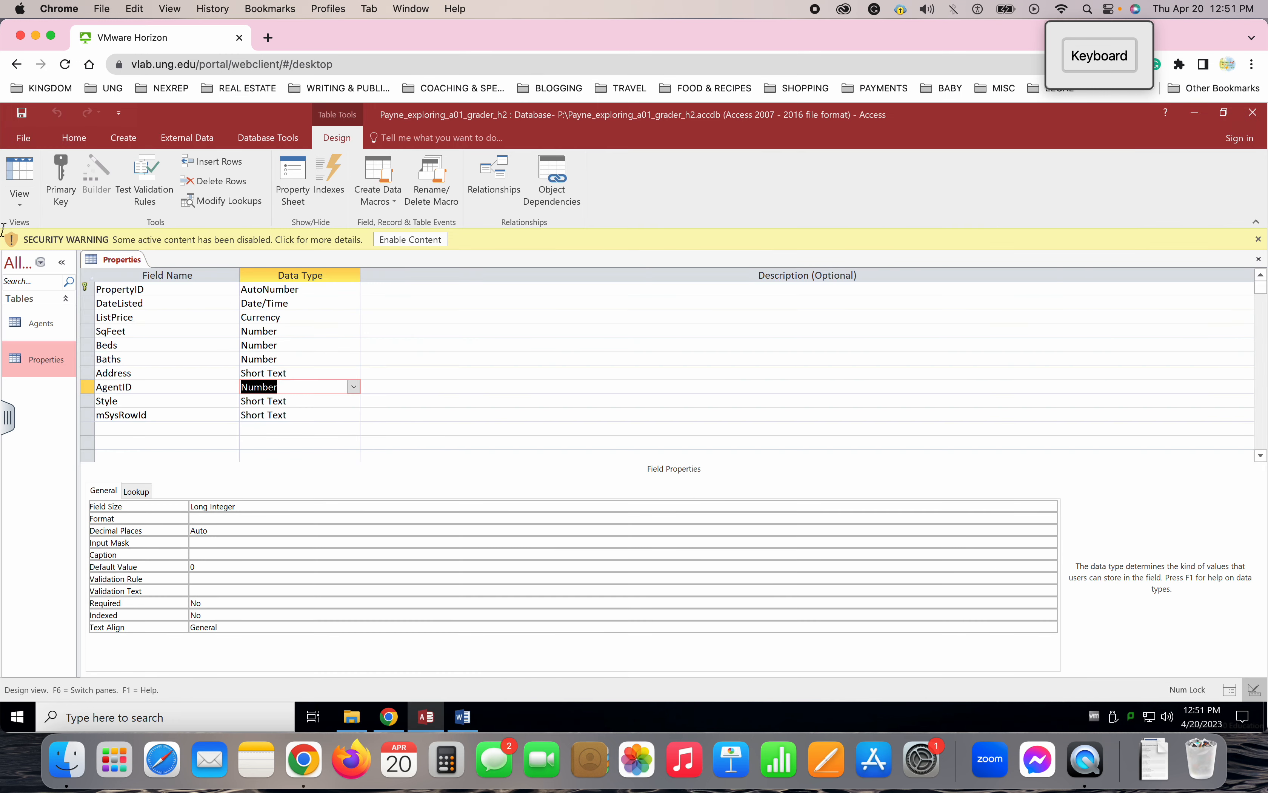
left_click(21, 205)
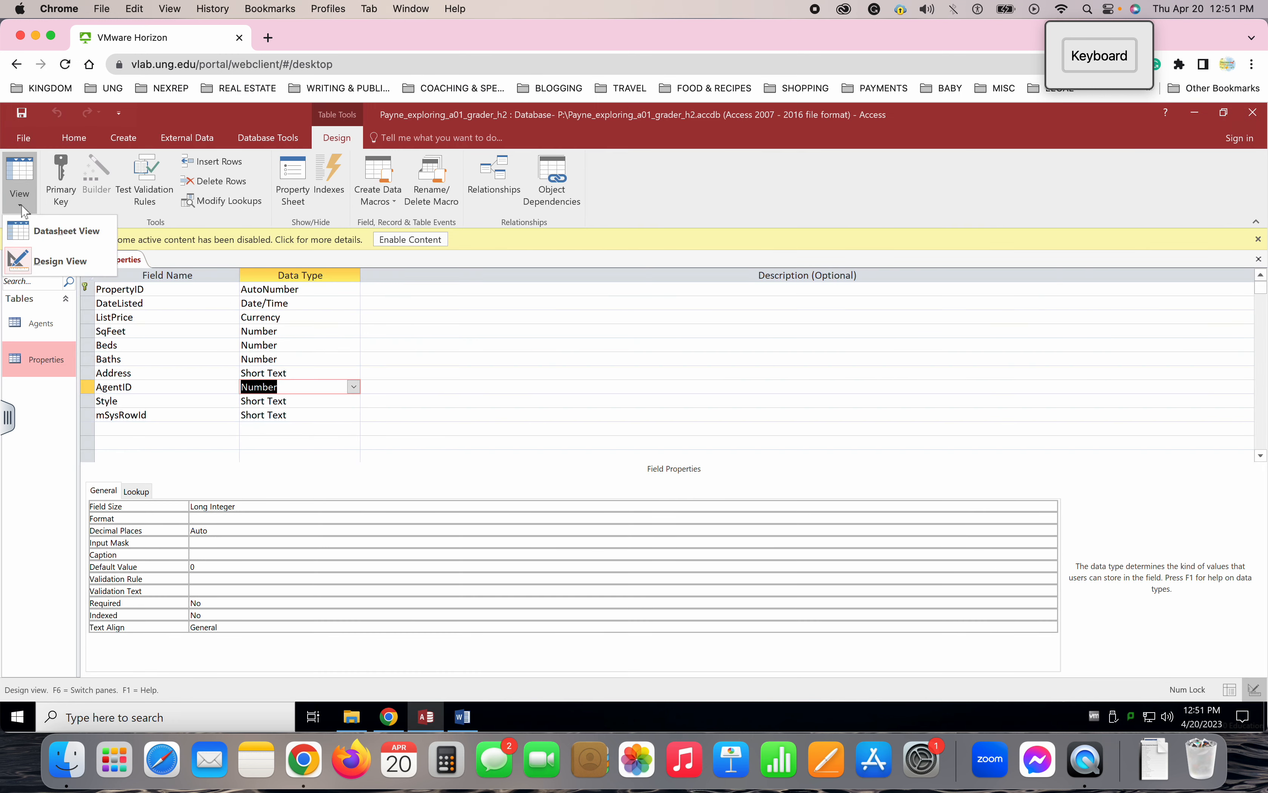
left_click(47, 232)
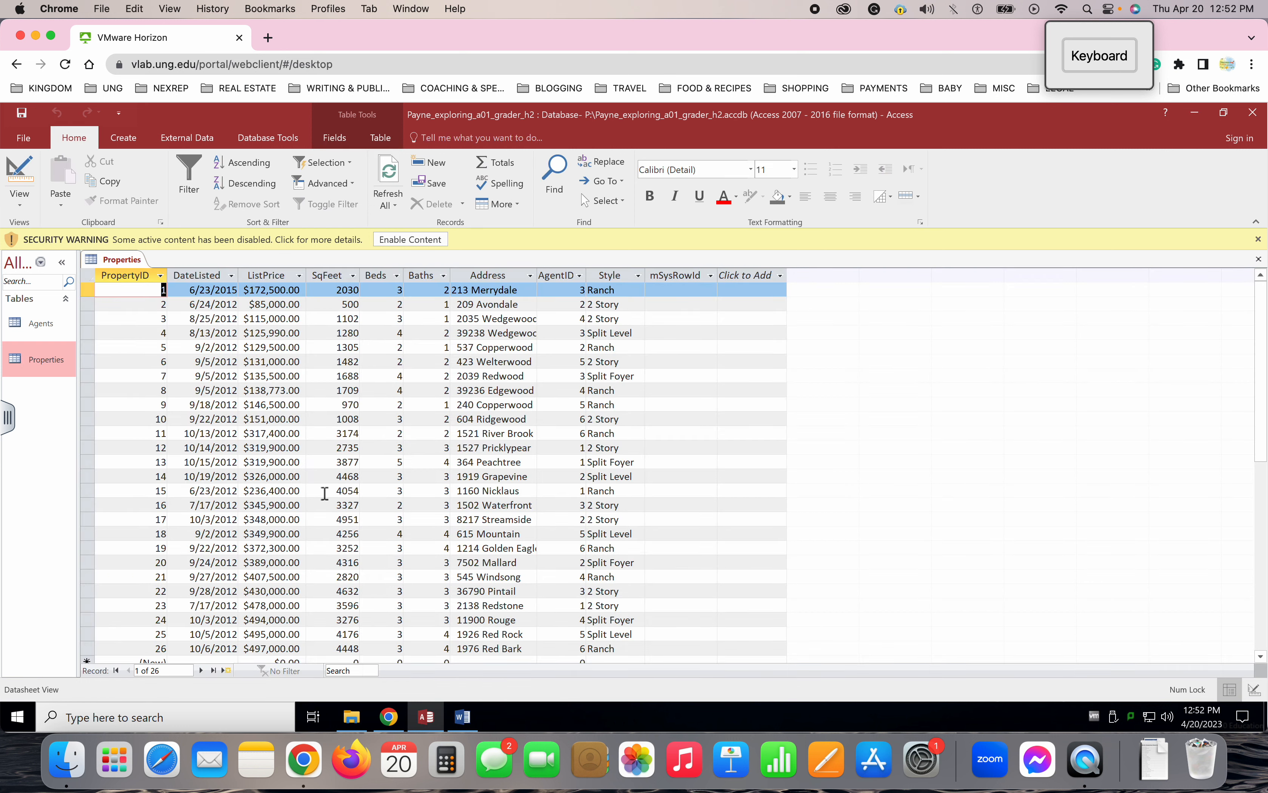
Step: Highlight step 6 in the Word instructions and sort the Properties records in Access by ListPrice from largest to smallest
left_click(461, 719)
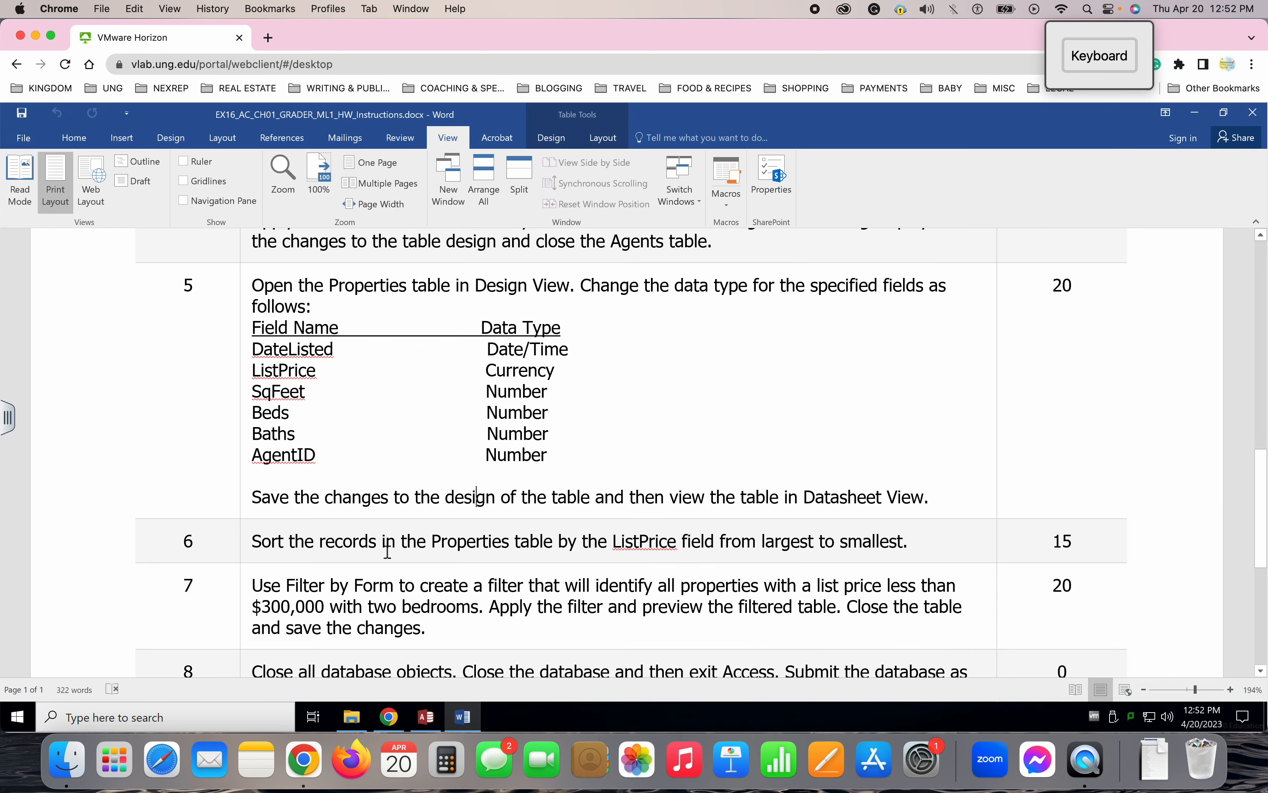
triple_click(283, 541)
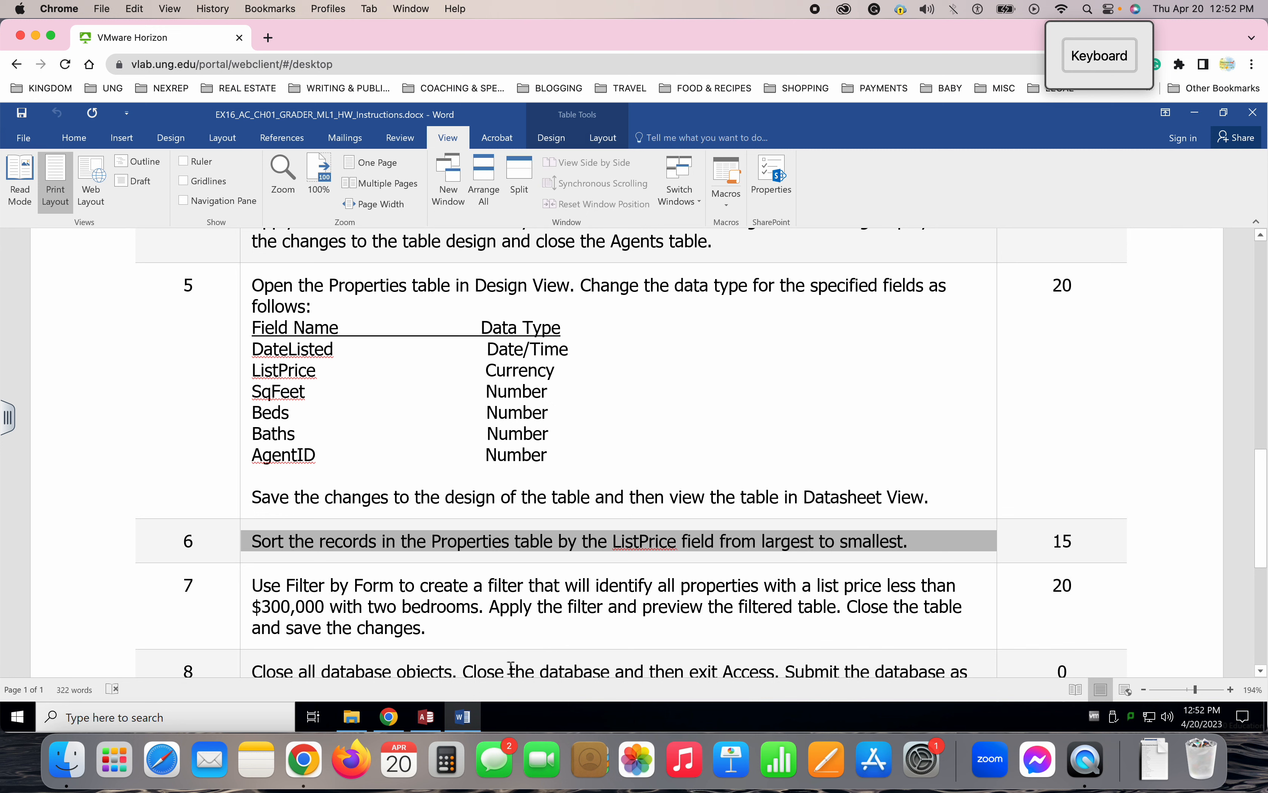
left_click(431, 709)
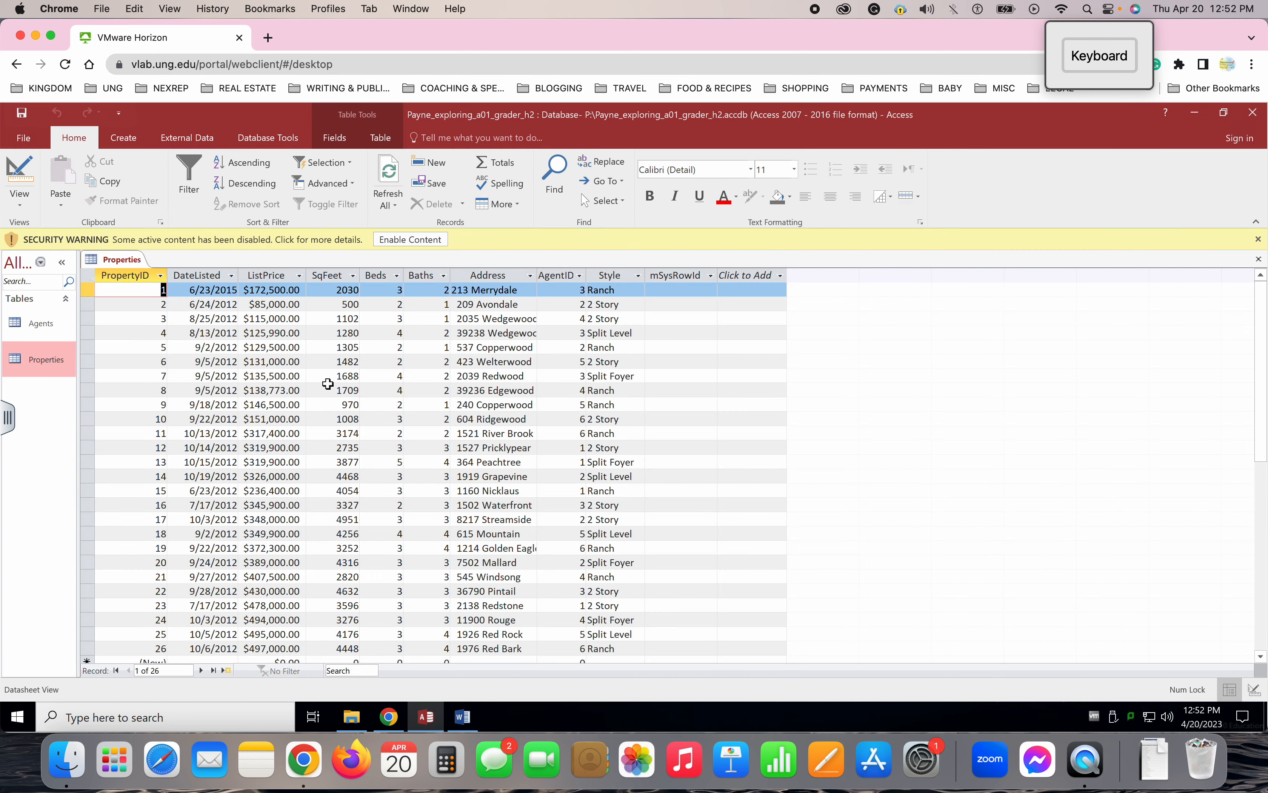
left_click(261, 292)
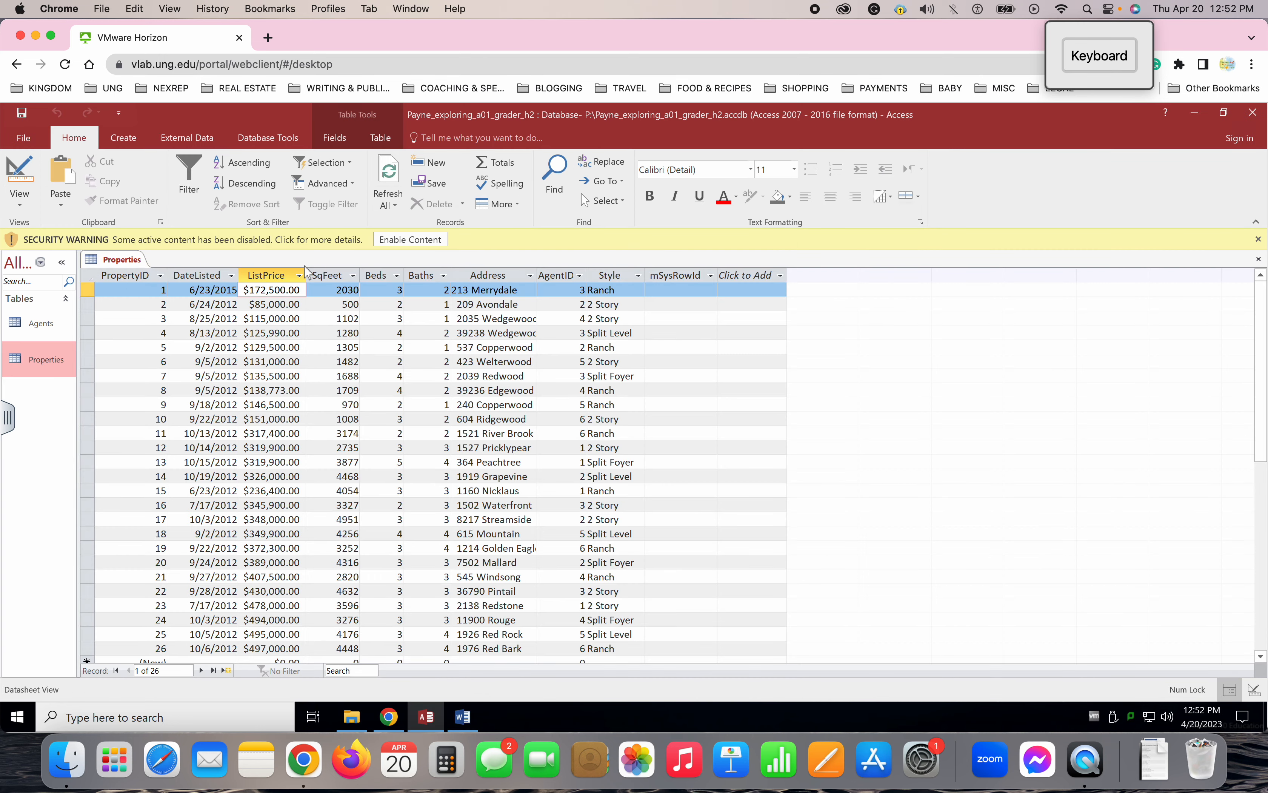
left_click(300, 276)
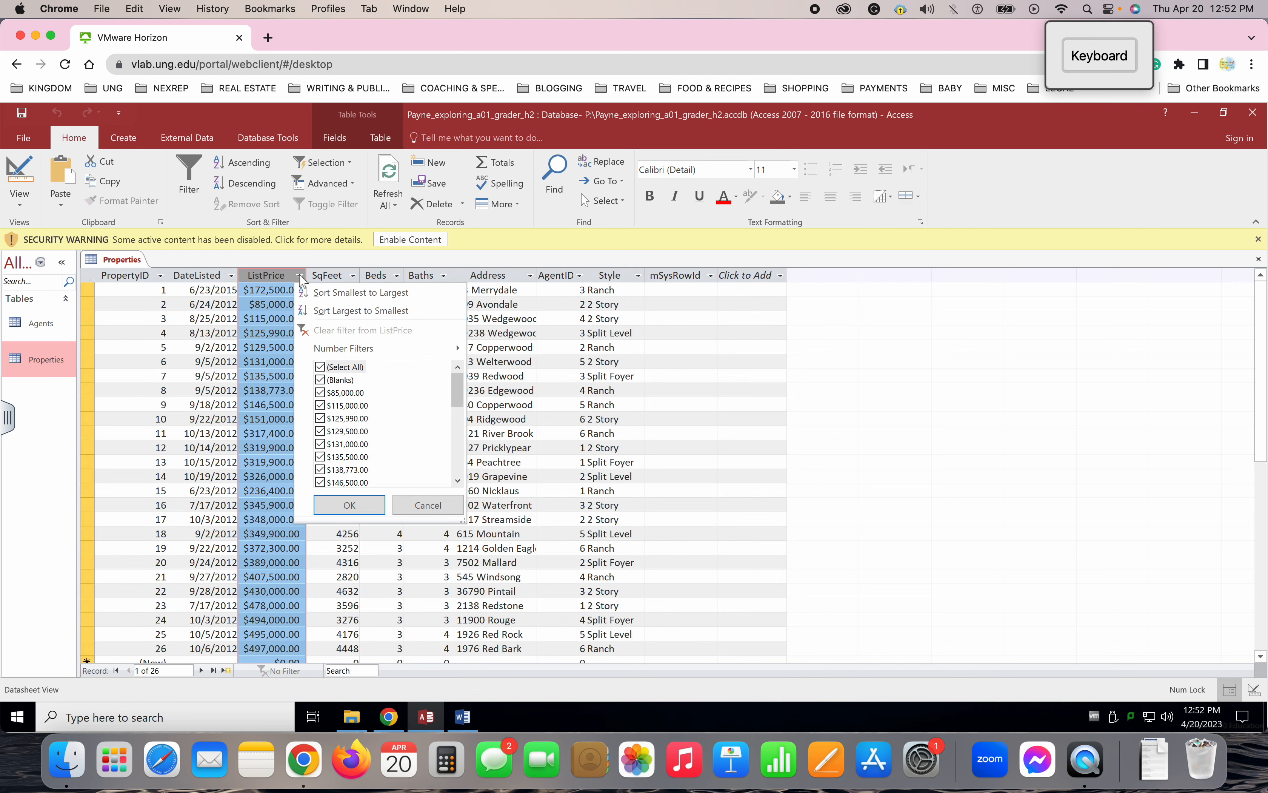
left_click(361, 311)
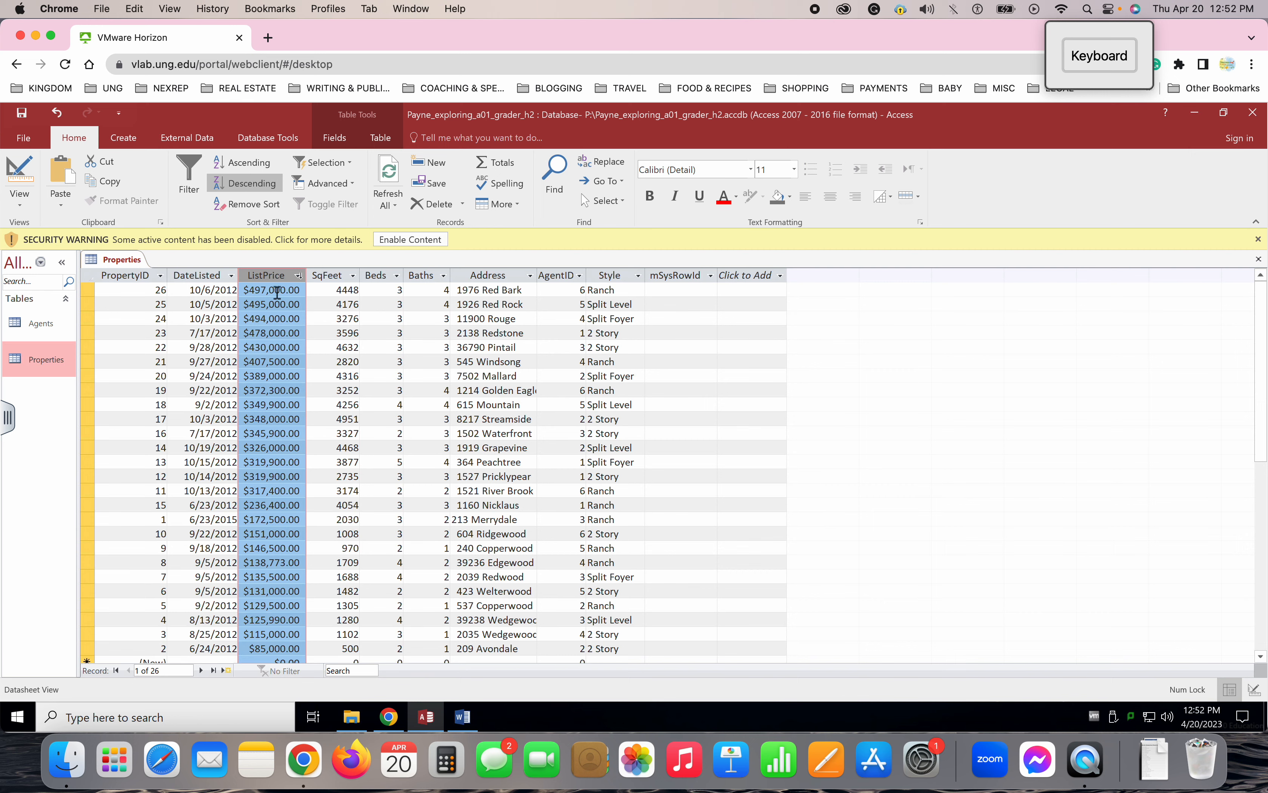
left_click(276, 290)
Step: Review step 7 of the Word instructions and start Filter By Form on the Properties table in Access
left_click(429, 716)
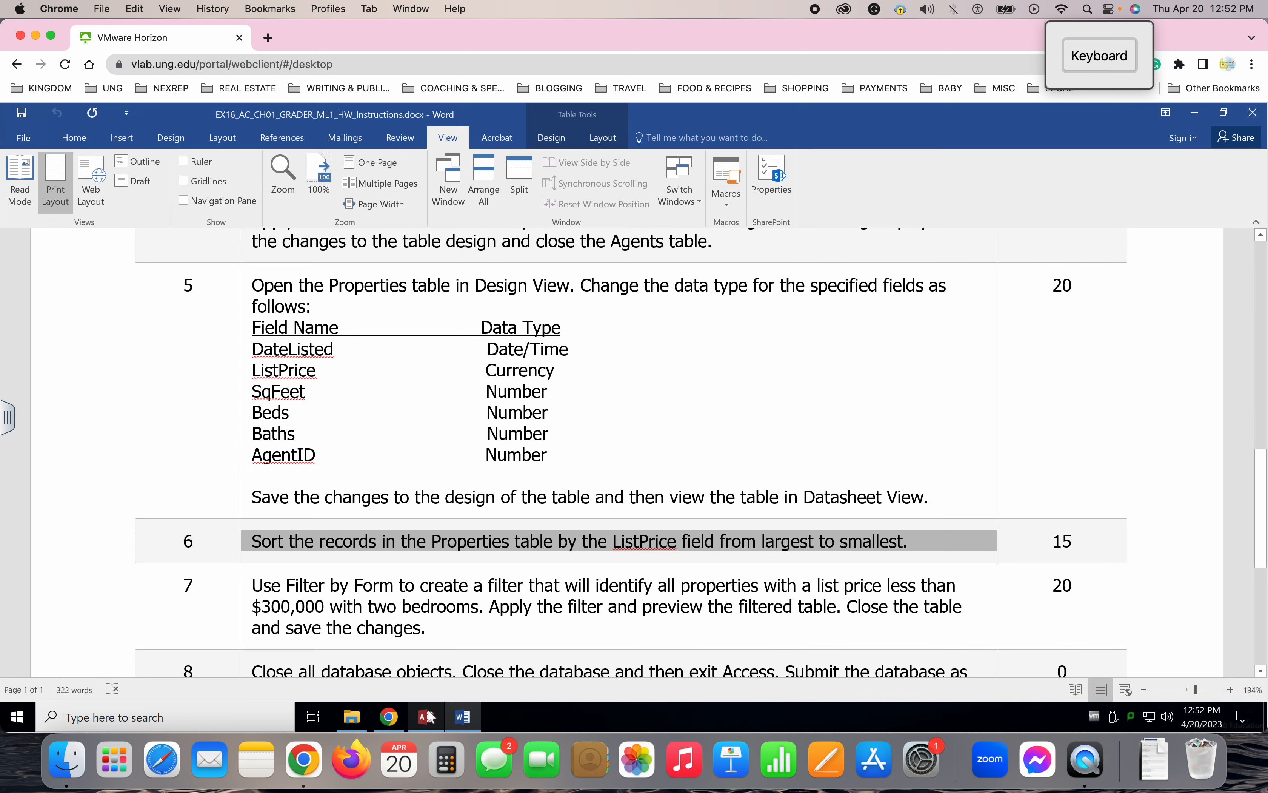
left_click(428, 584)
scroll(428, 587, "down", 5)
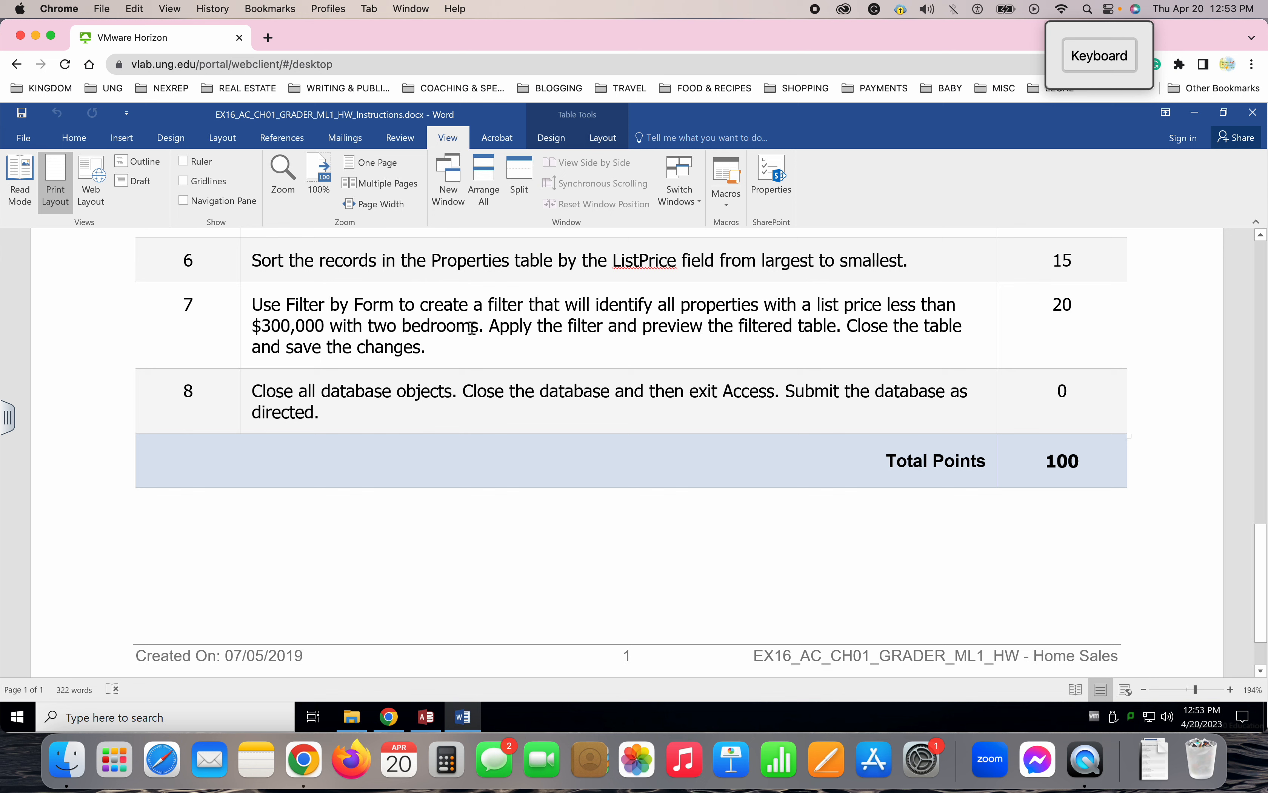
left_click(425, 716)
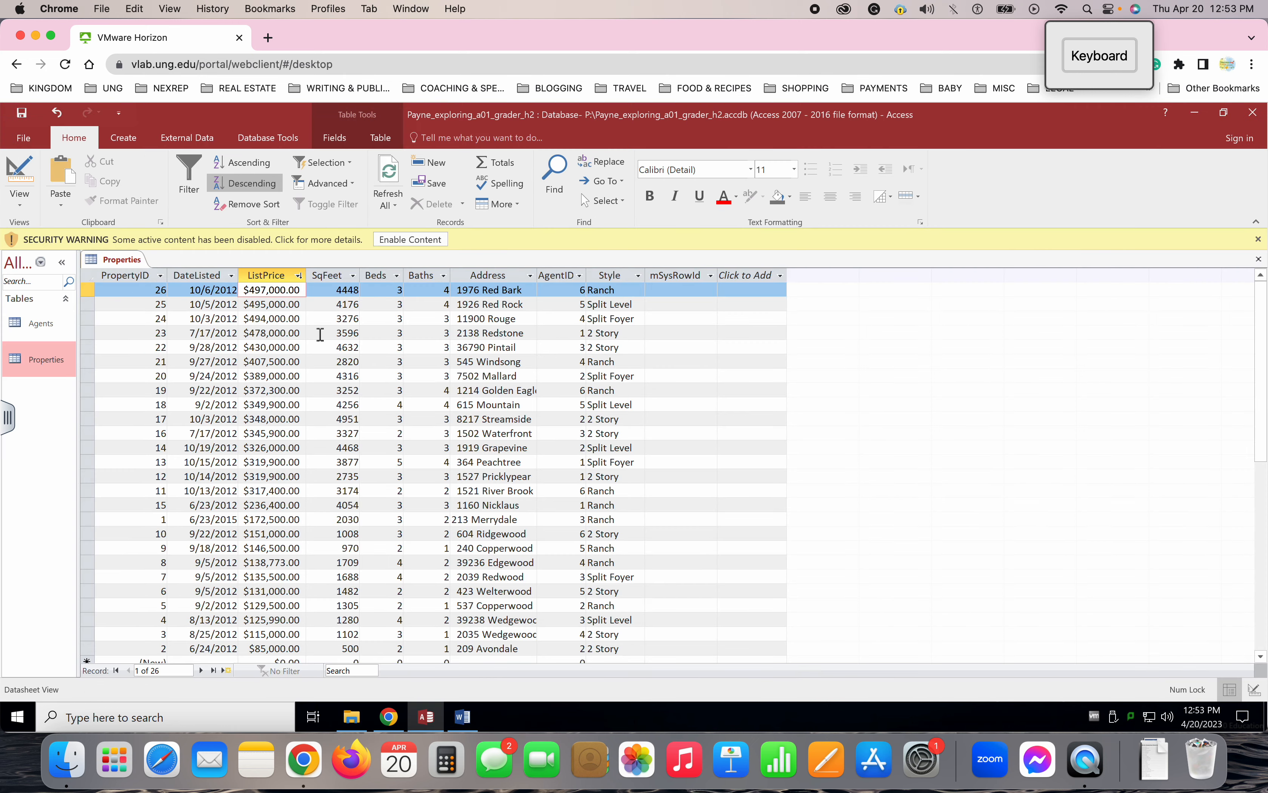
left_click(352, 185)
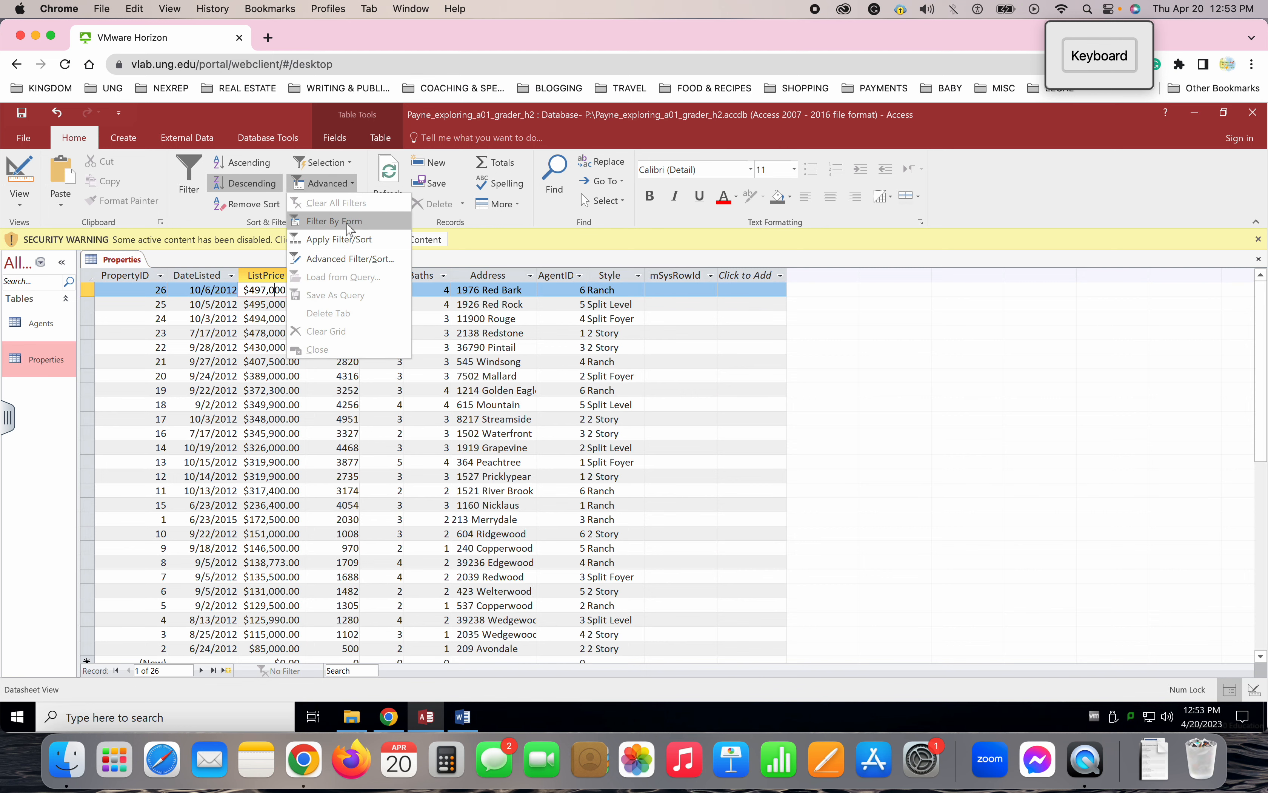
left_click(350, 223)
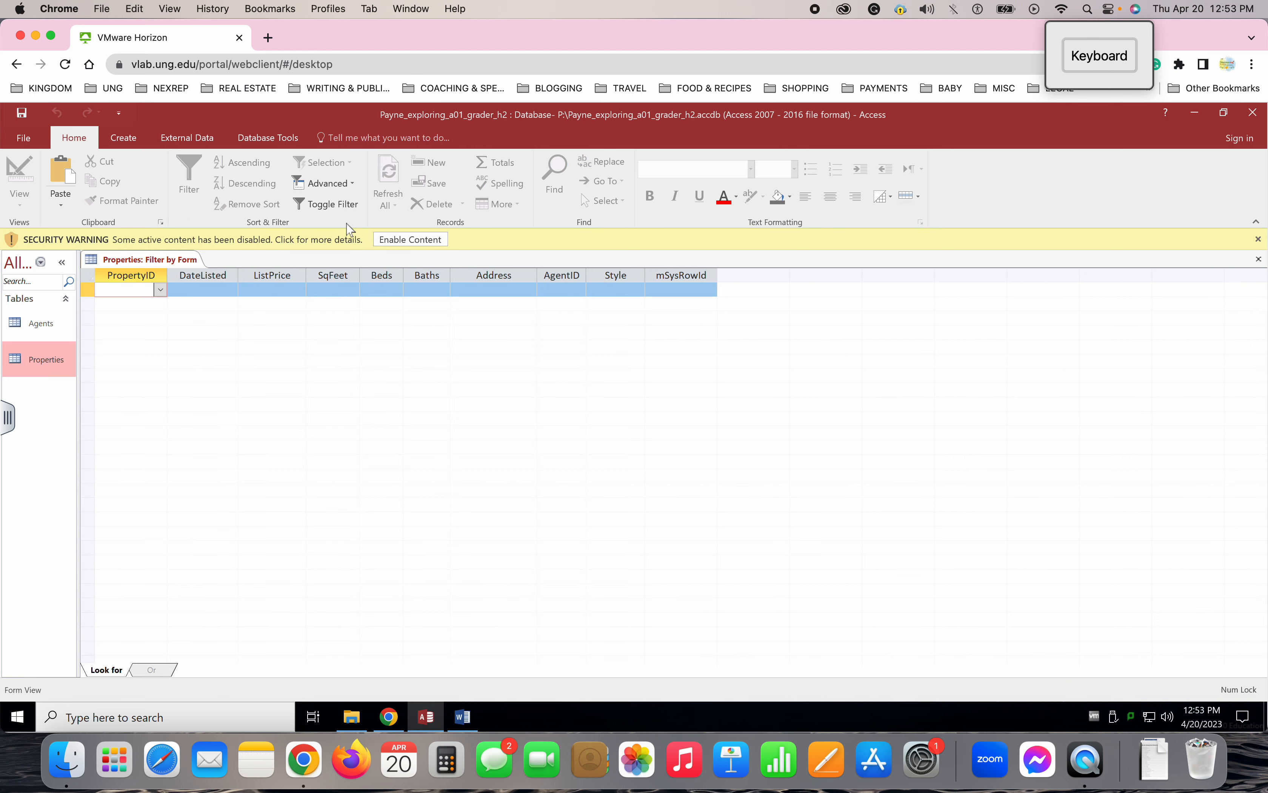
Step: Enter <300000 as the ListPrice criterion in the Properties filter form, using the on-screen keyboard
left_click(273, 290)
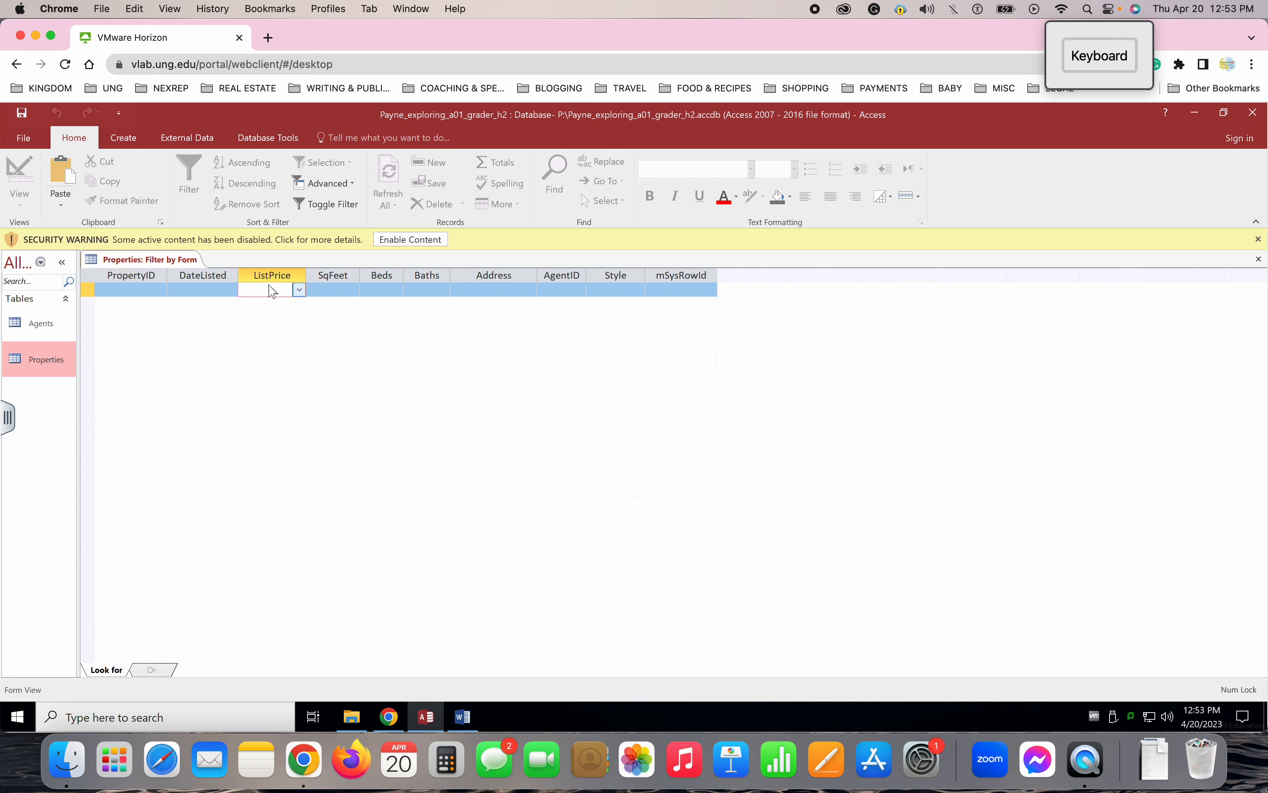
left_click(299, 290)
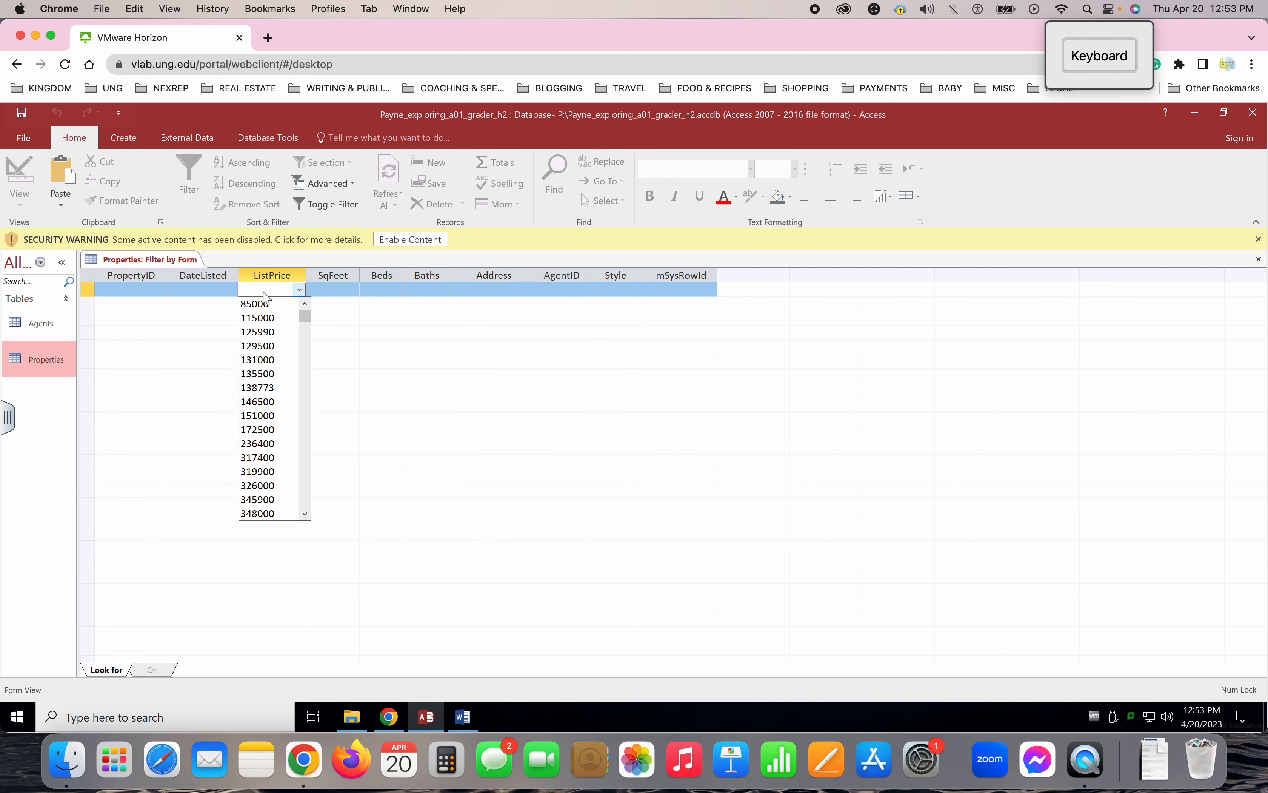
left_click(1100, 56)
key("shift")
left_click(1036, 180)
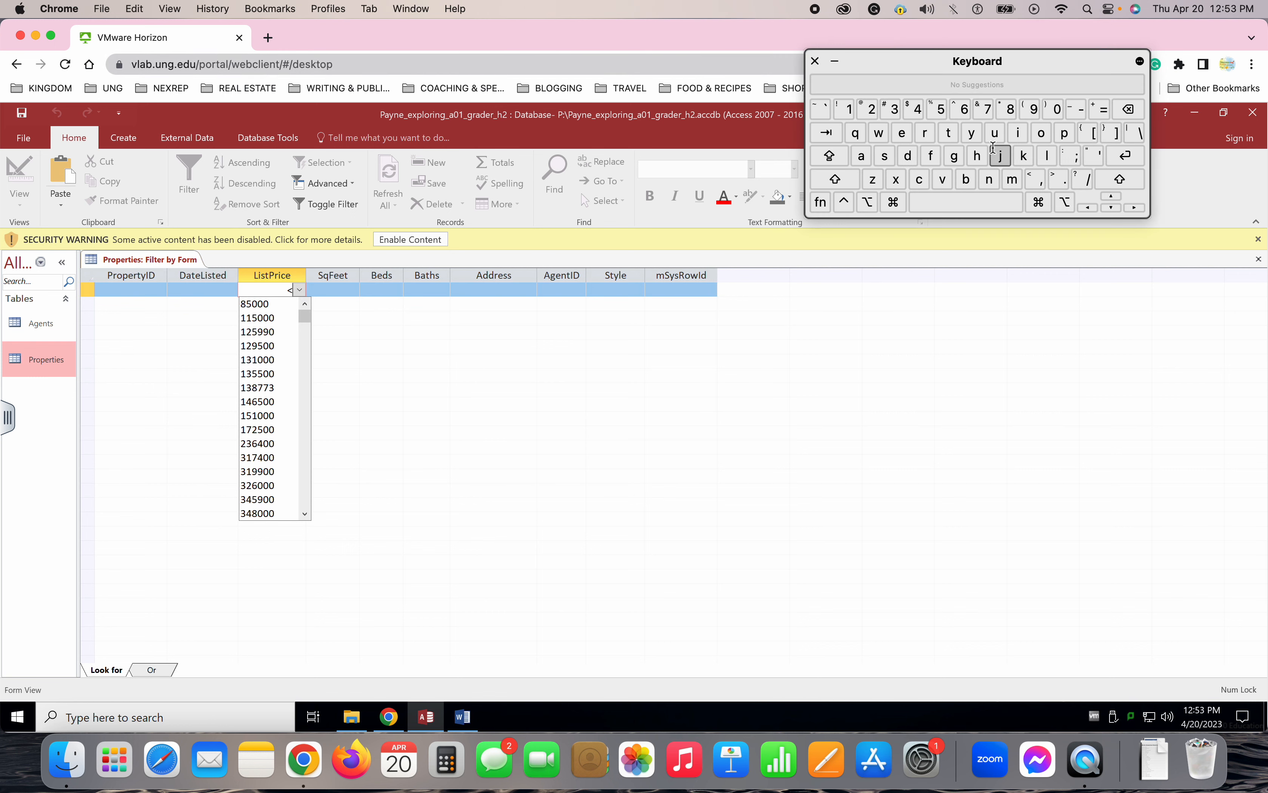
left_click(1057, 110)
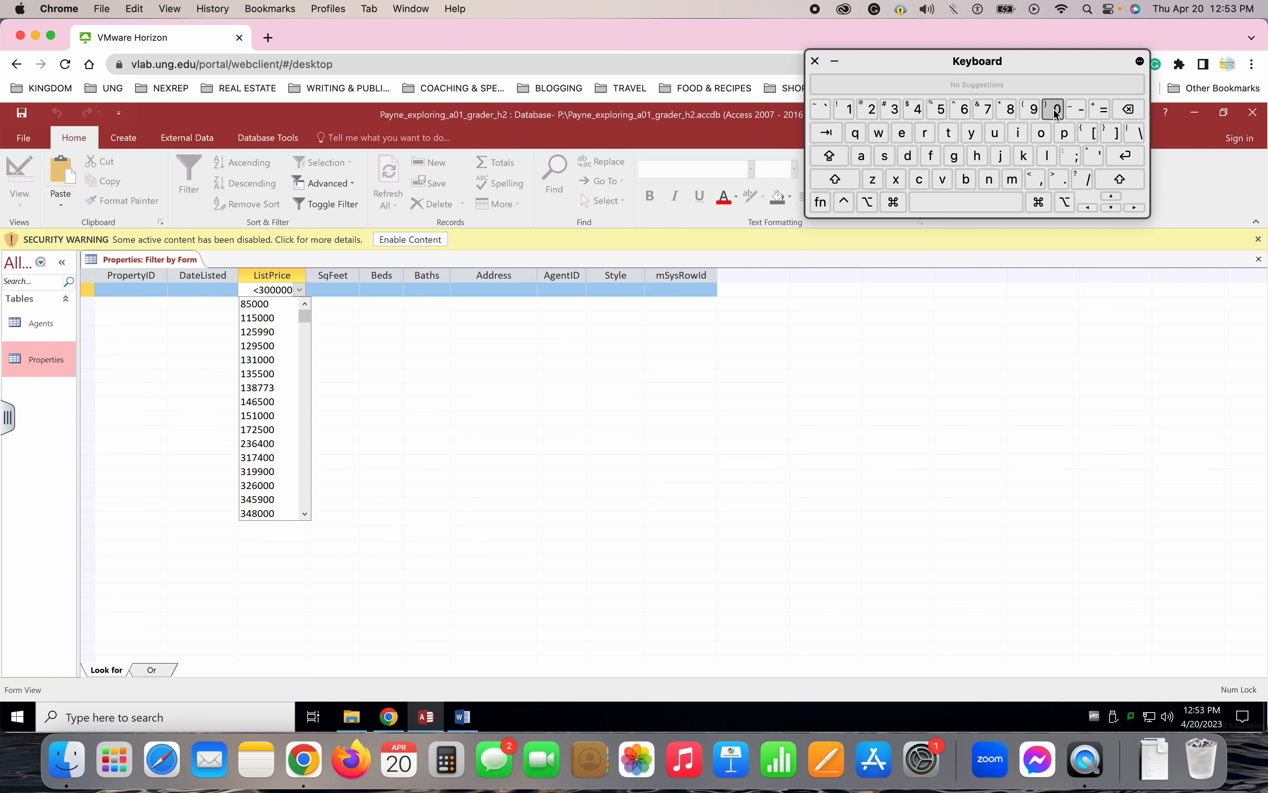
Step: Enter 2 as the Beds criterion in the Properties filter form and apply the filter
left_click(379, 283)
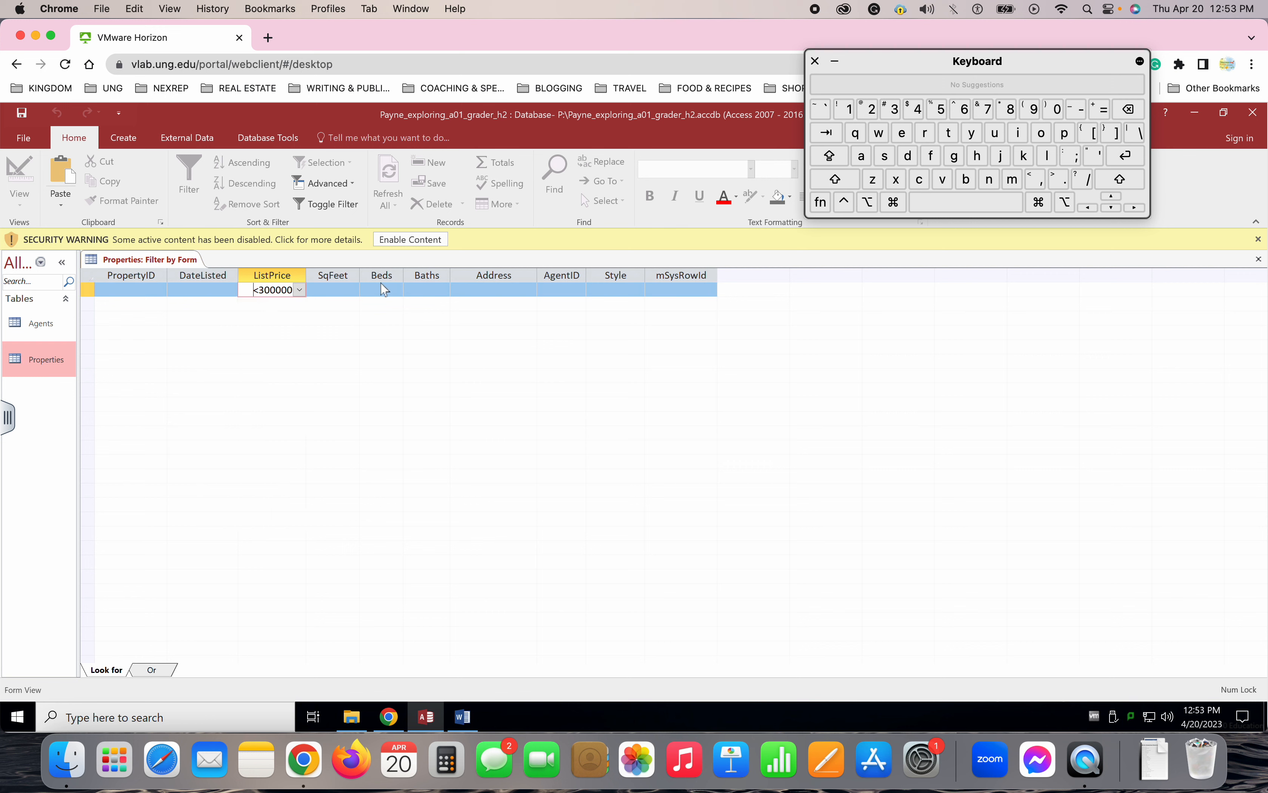
left_click(382, 286)
left_click(868, 109)
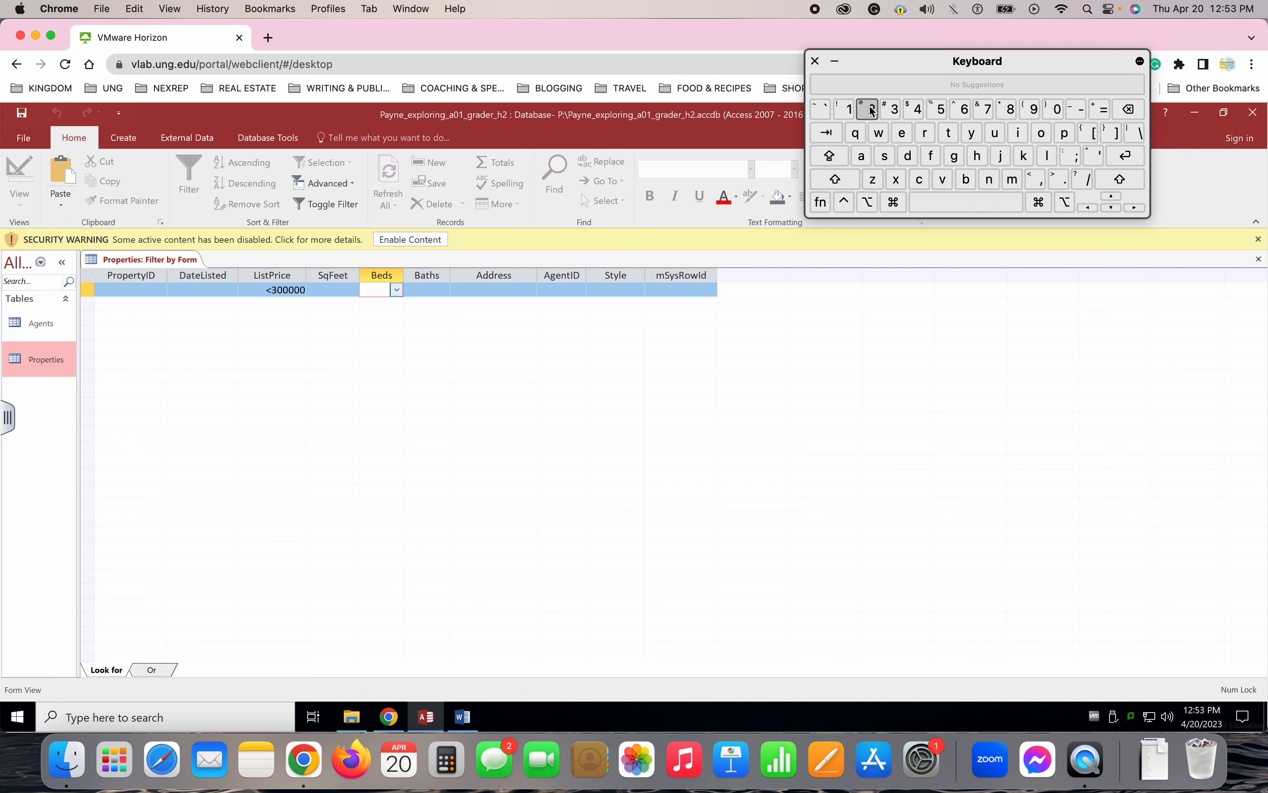
left_click(835, 61)
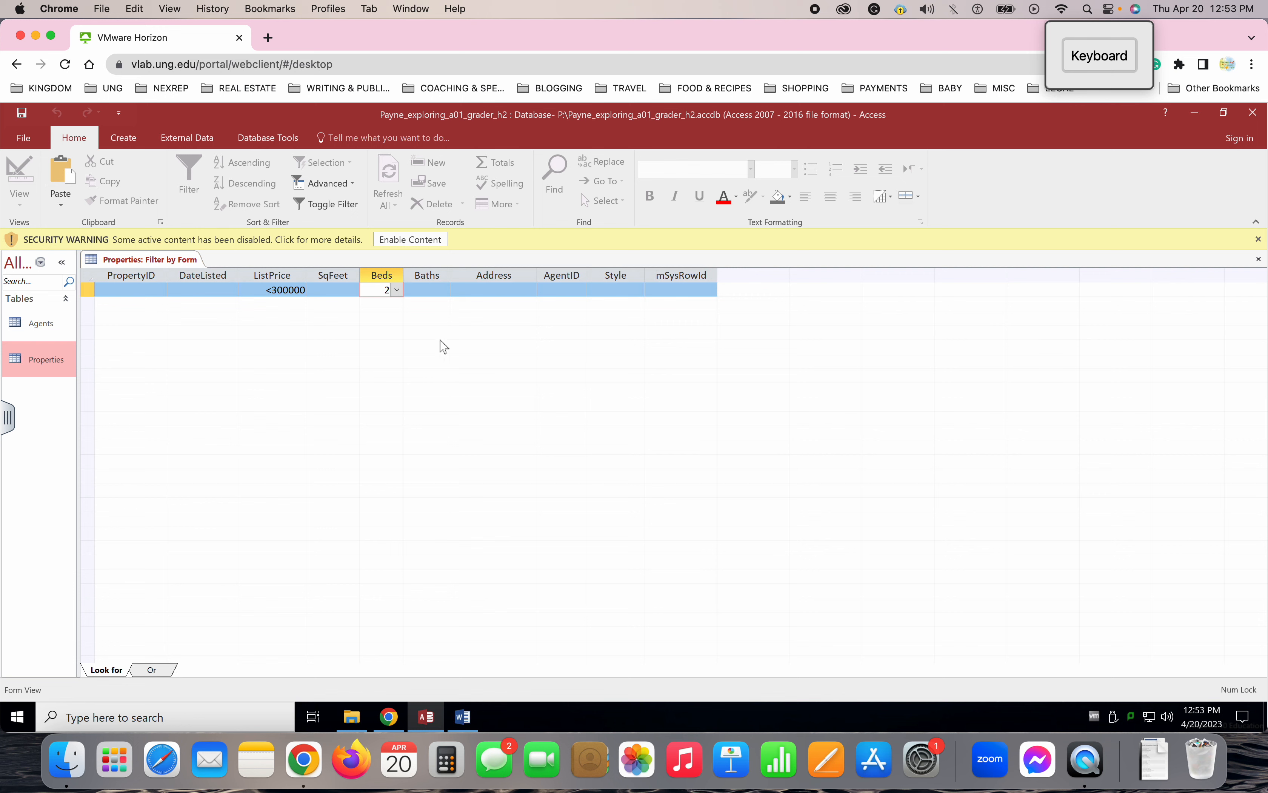
key("Tab")
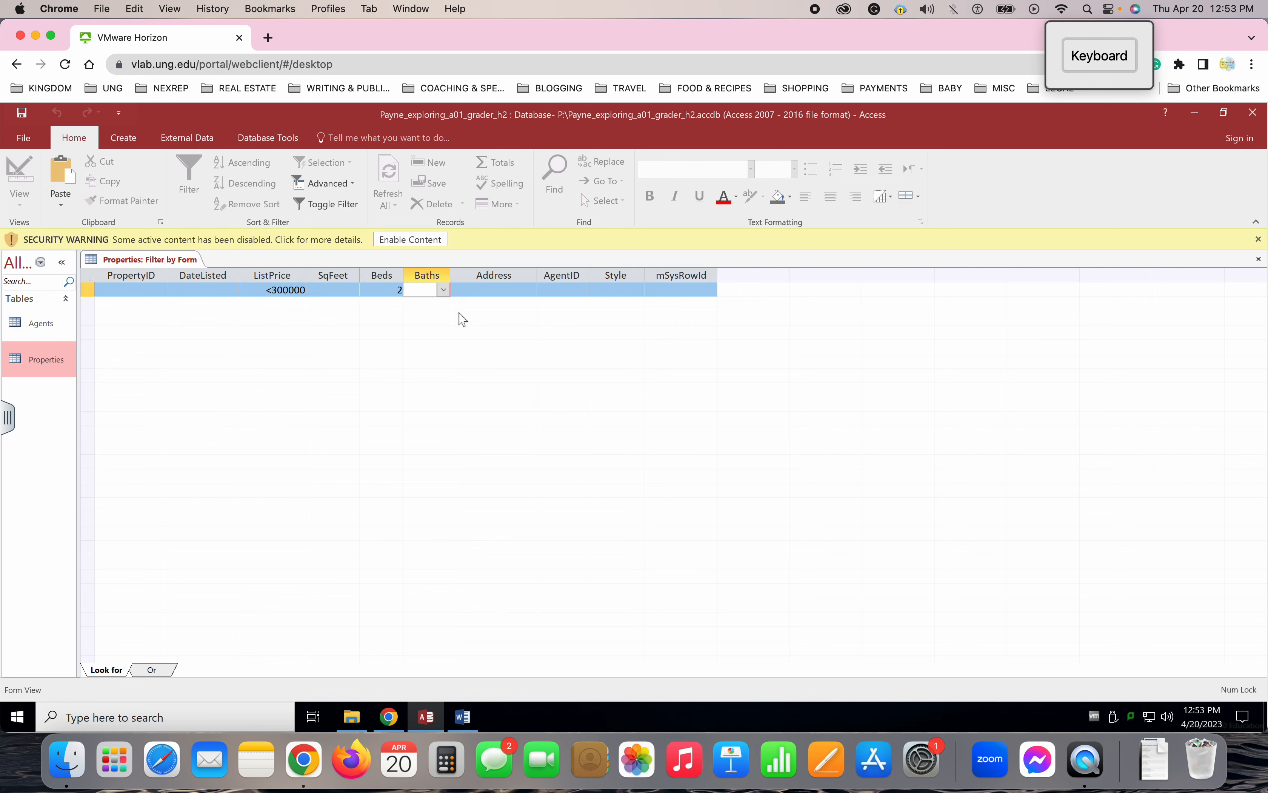
left_click(339, 209)
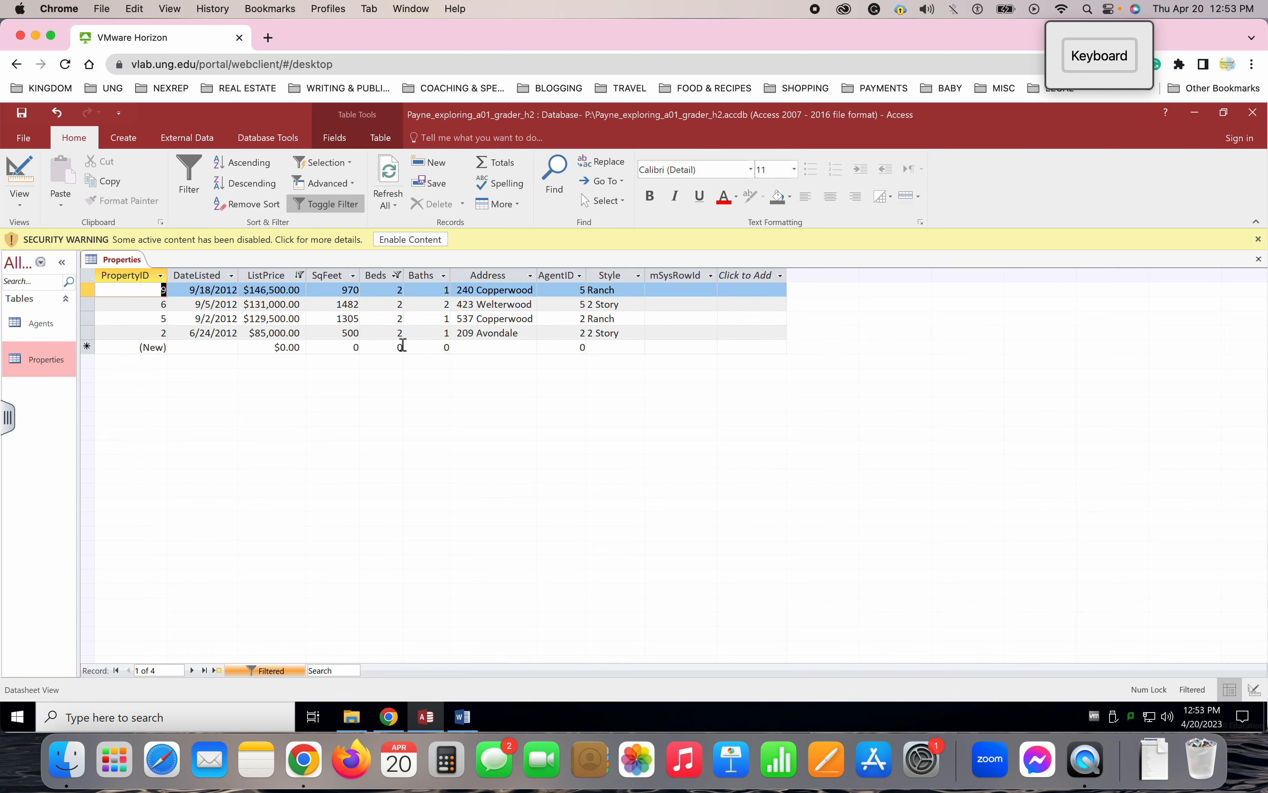
Step: Check the end of step 7 in Word, and close the Properties table in Access, saving its design changes
left_click(464, 726)
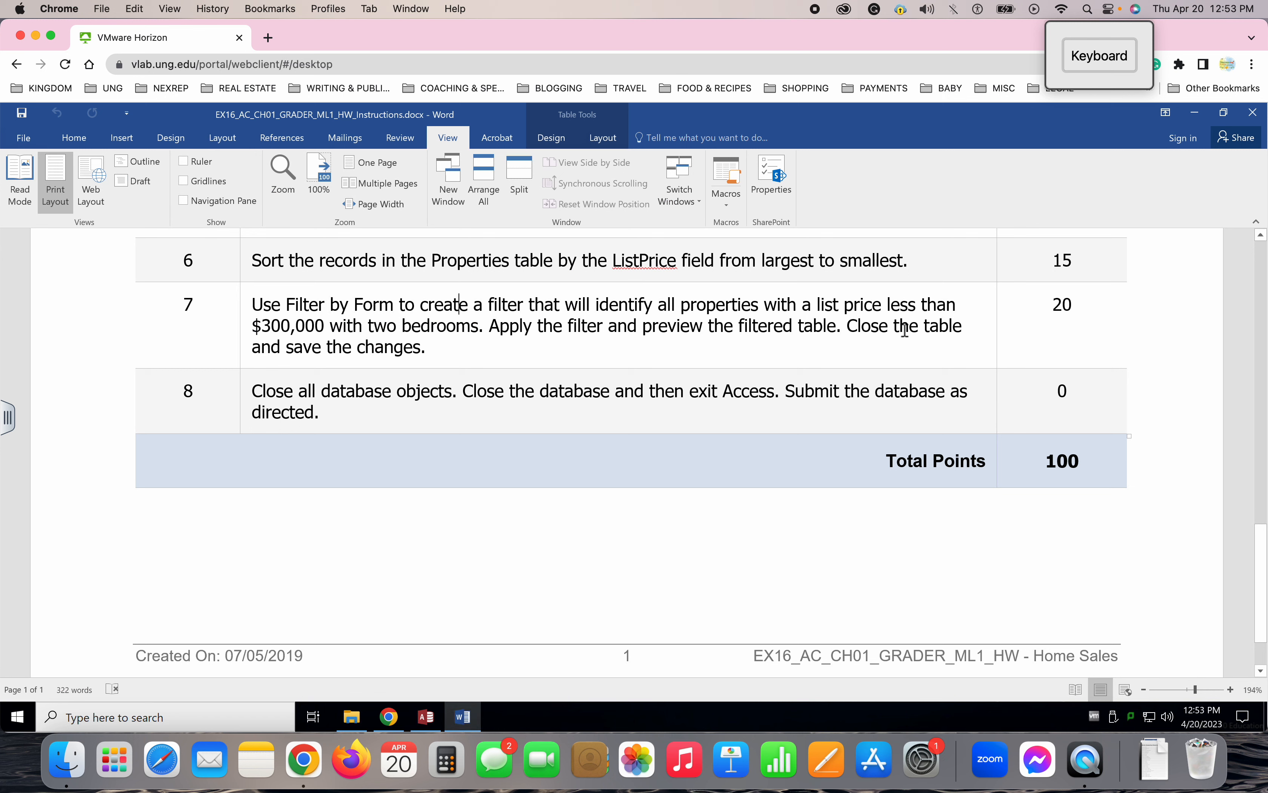
mouse_move(431, 729)
left_click(427, 718)
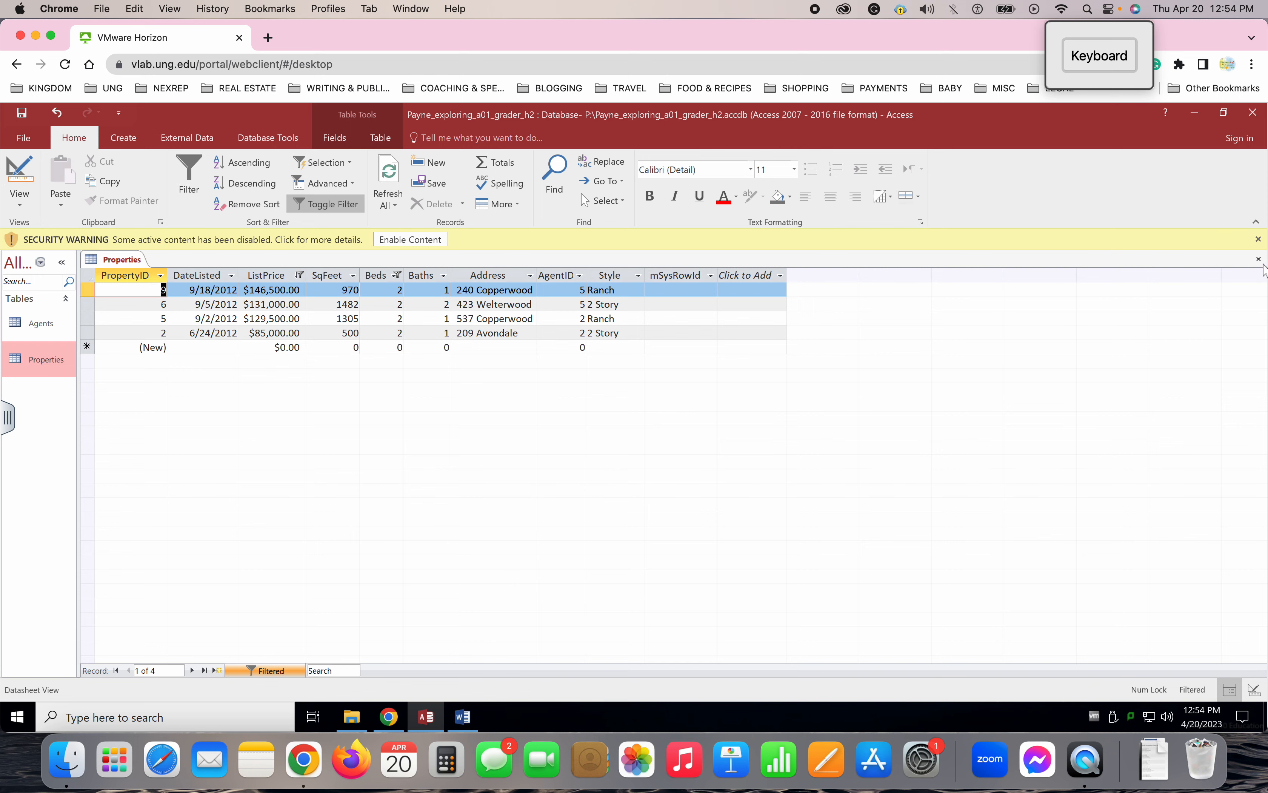
left_click(1259, 260)
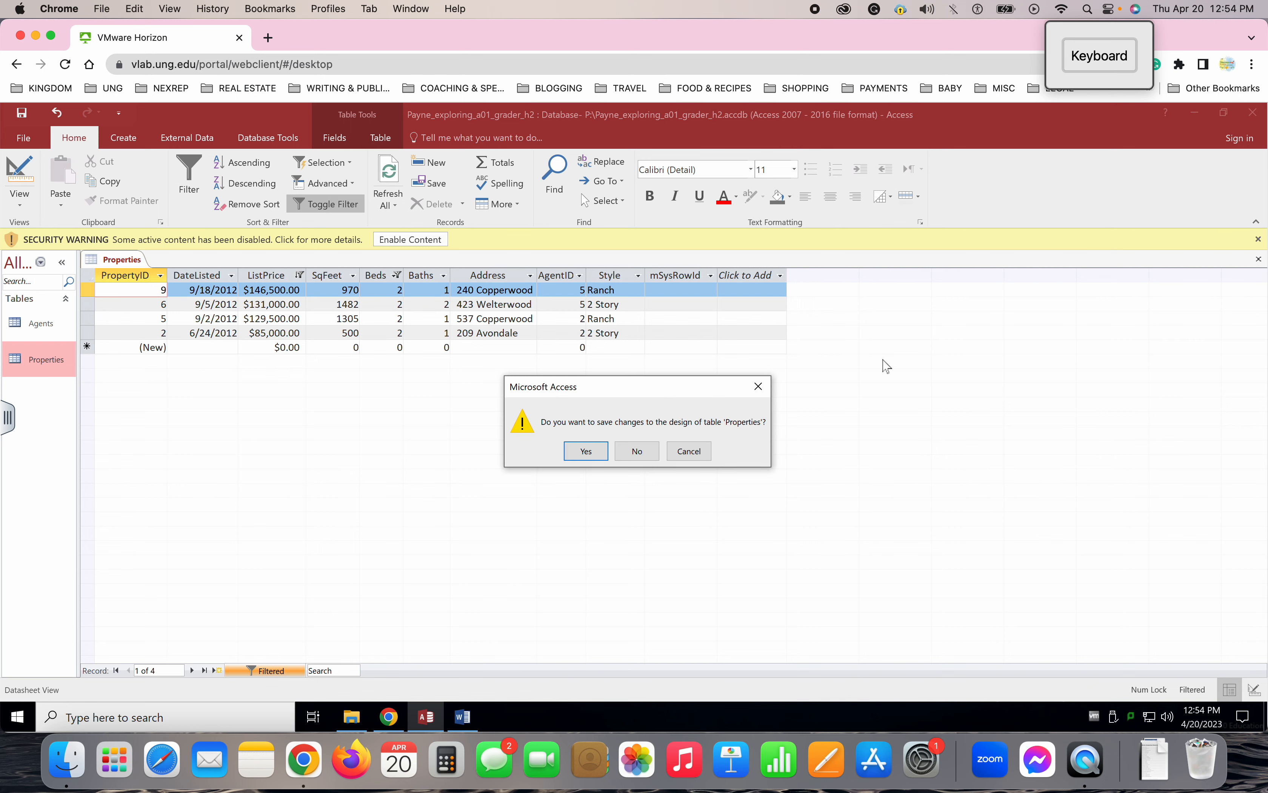
left_click(585, 451)
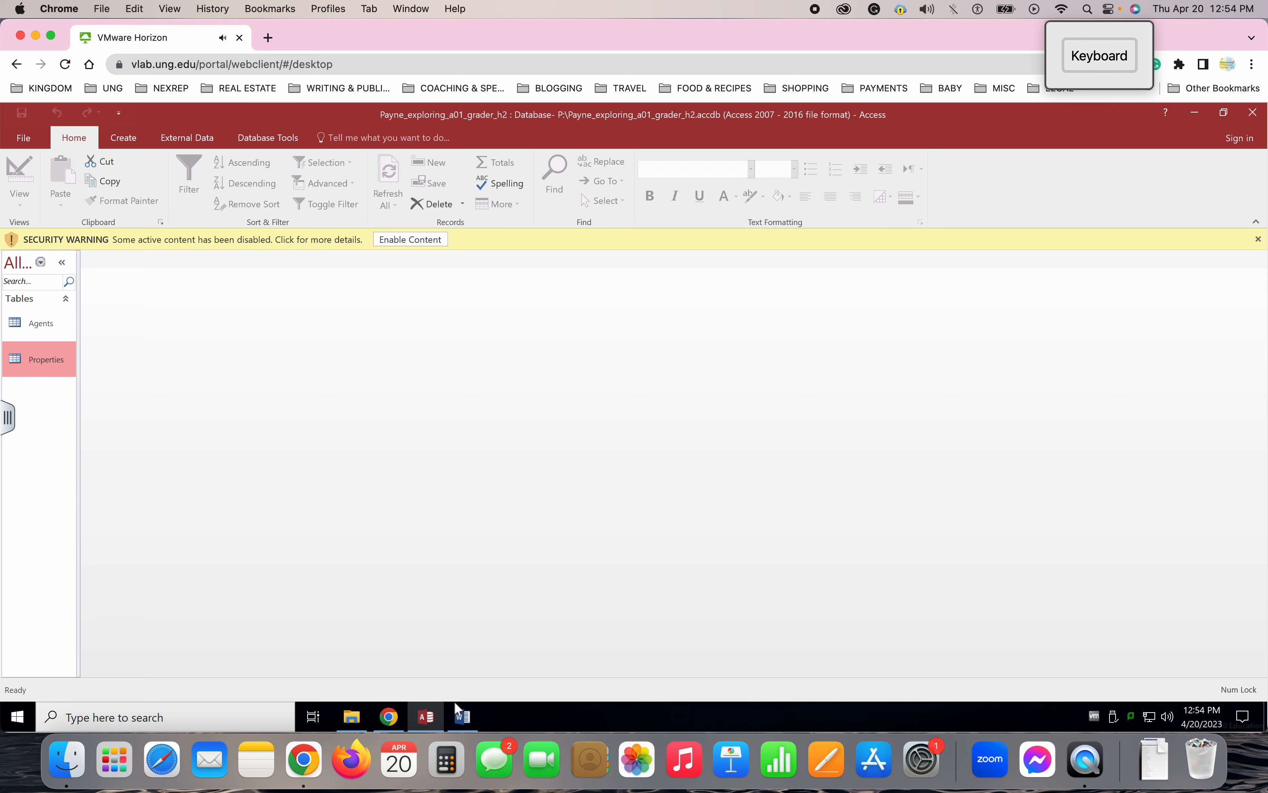
Step: Review step 8 of the Word instructions, switching back to Access to close the database and exit the program
left_click(461, 717)
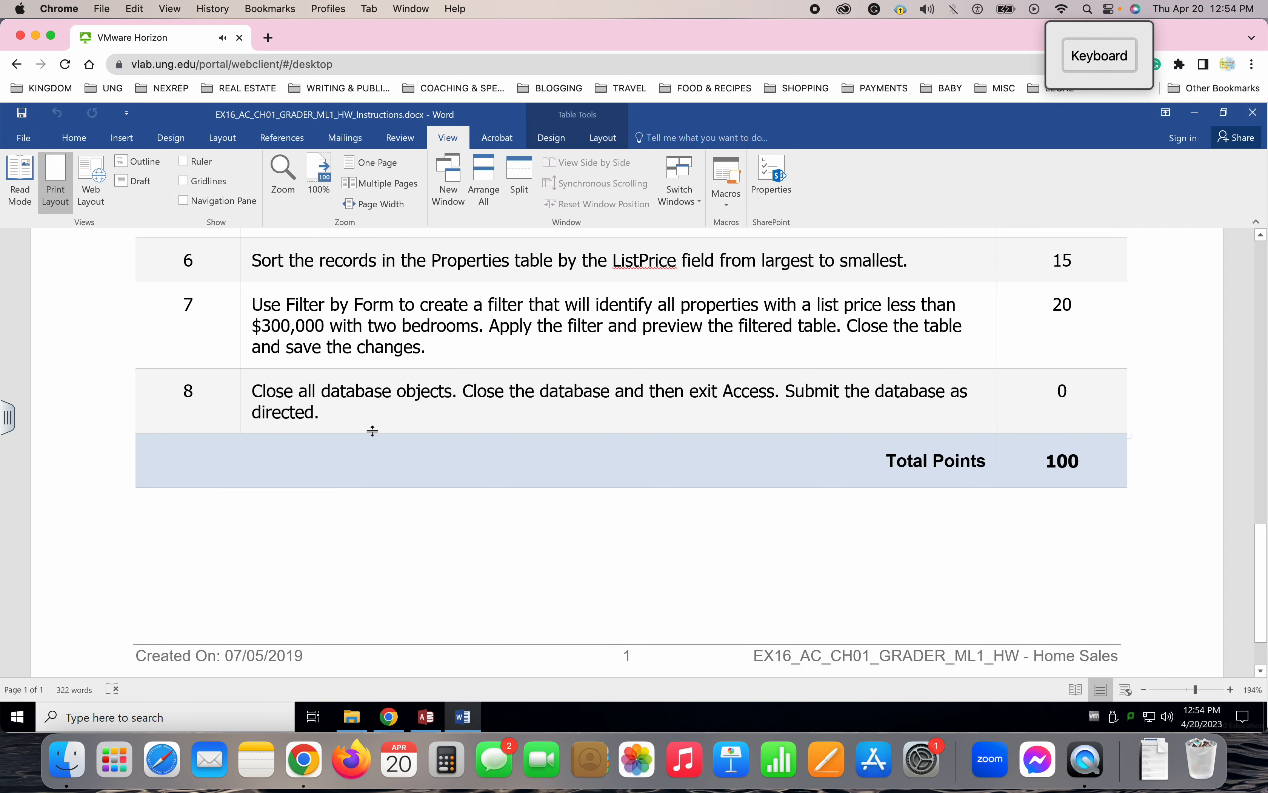
double_click(329, 389)
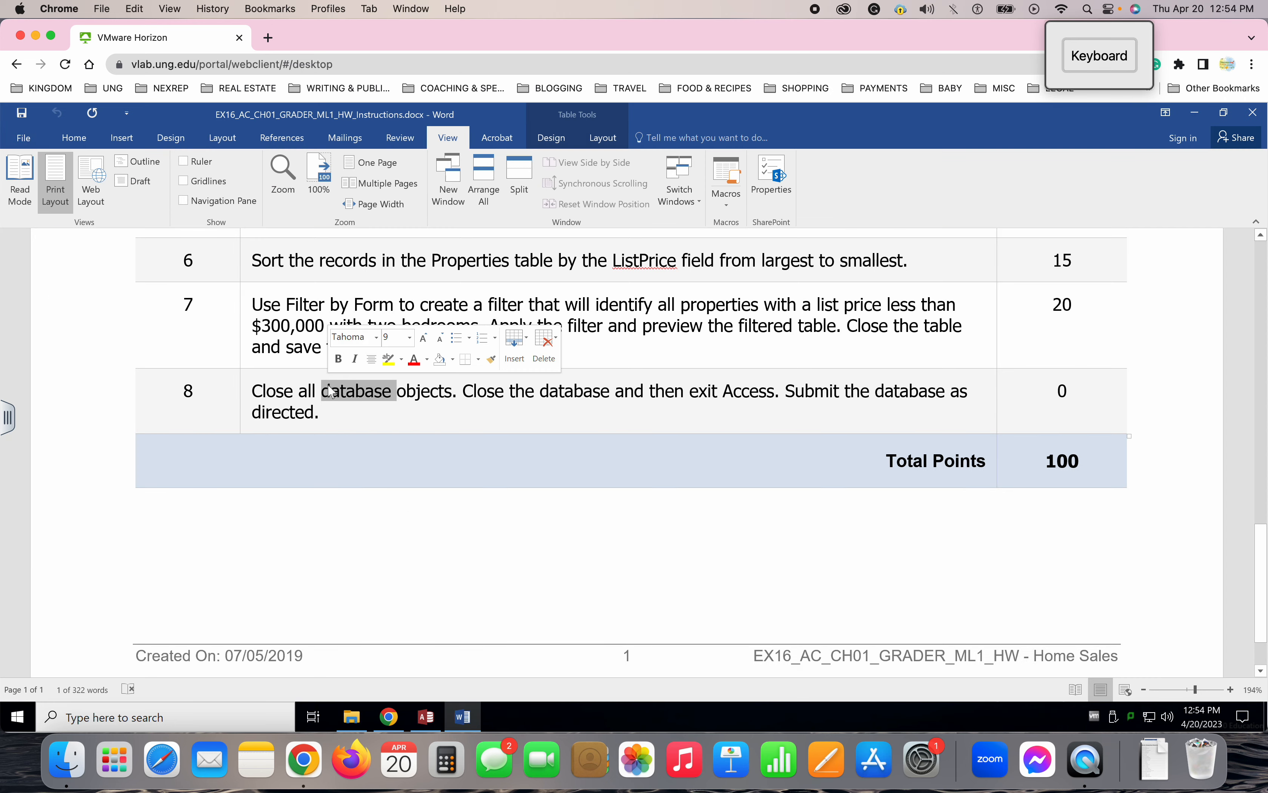
double_click(294, 392)
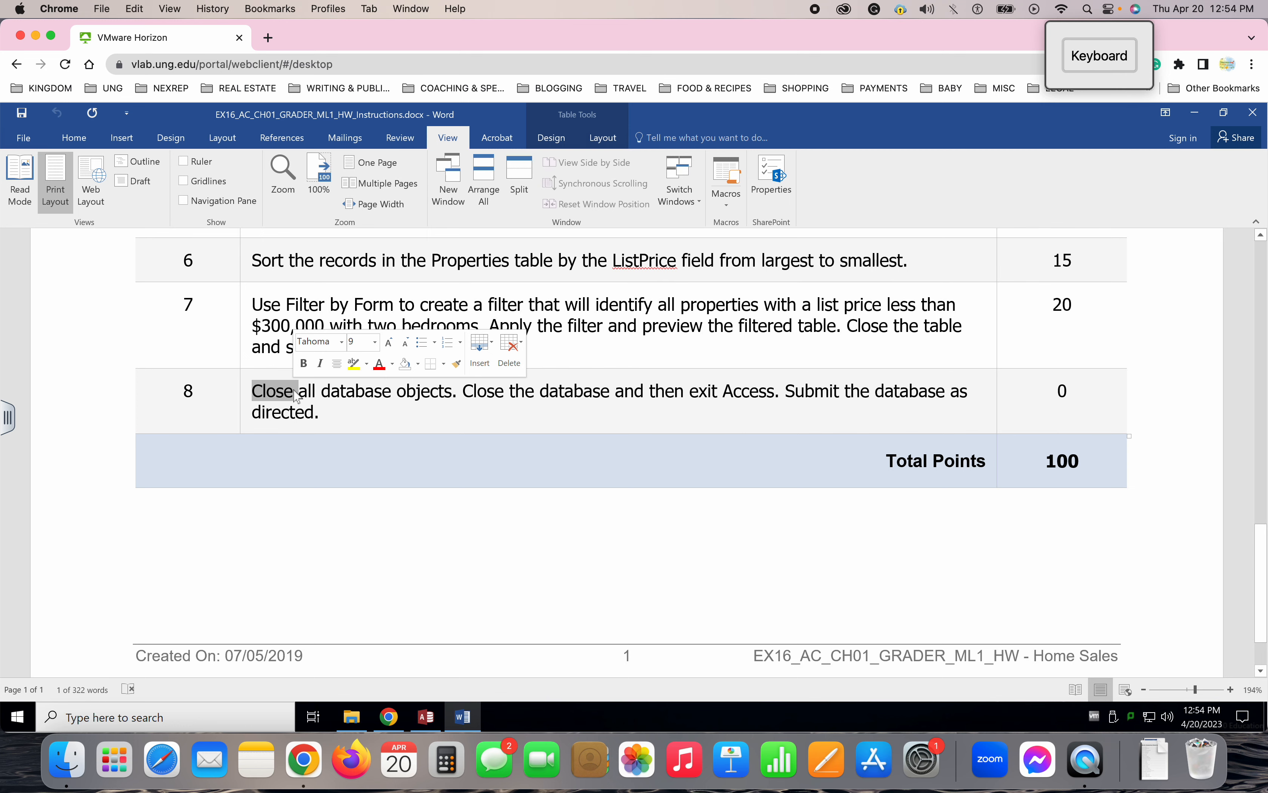
left_click(426, 718)
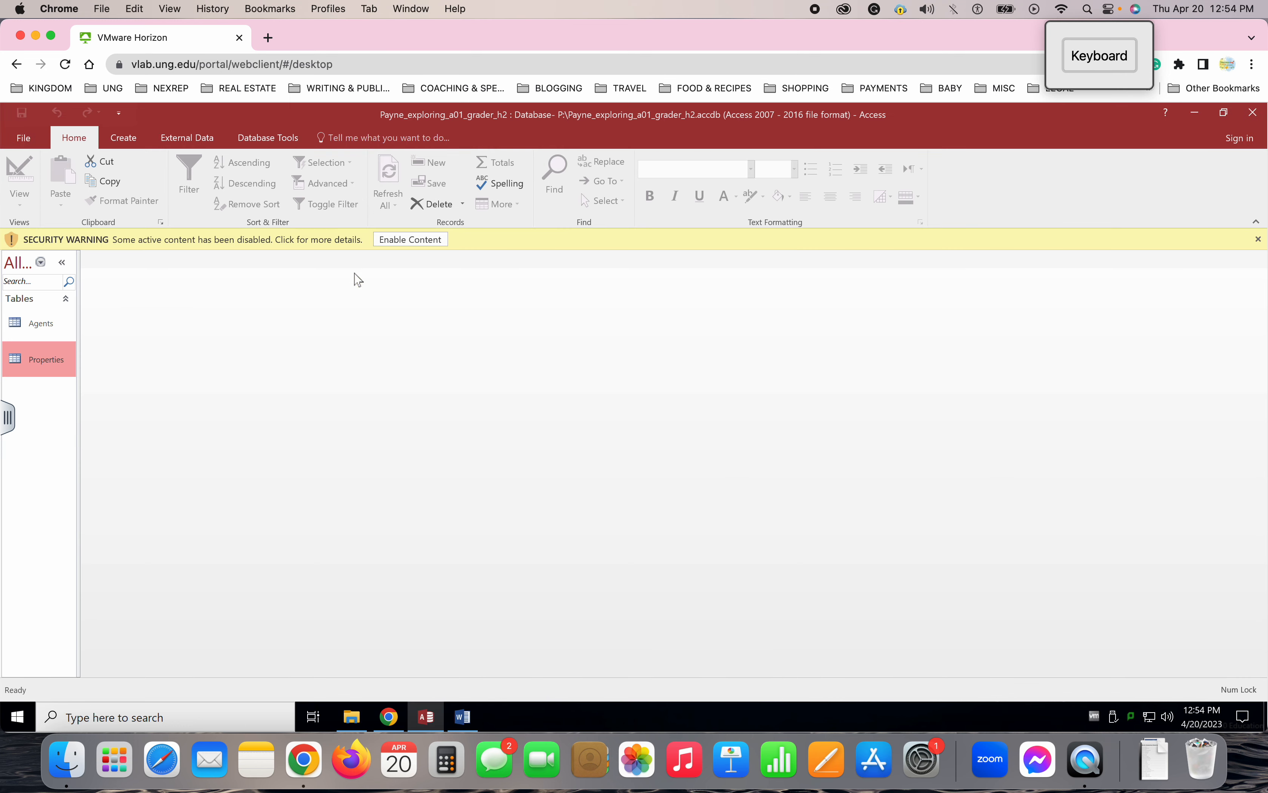
left_click(462, 717)
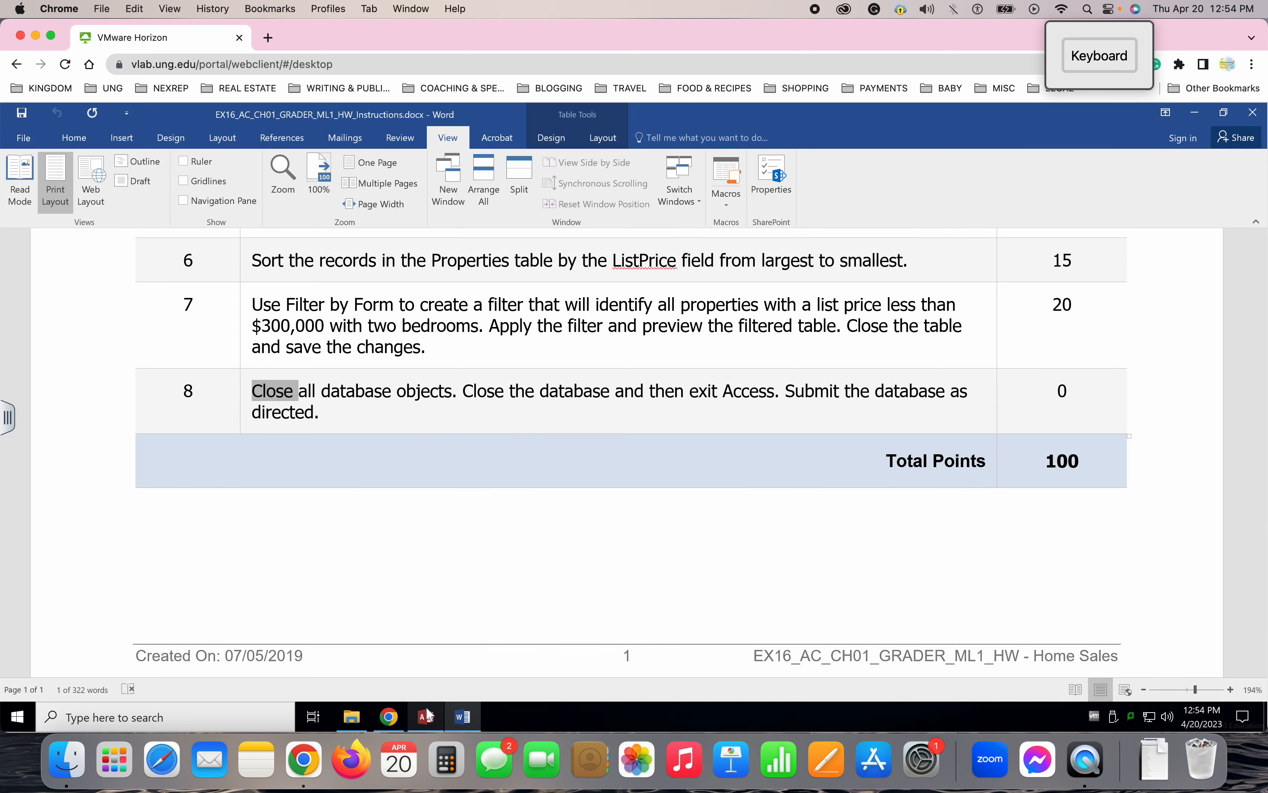
mouse_move(426, 717)
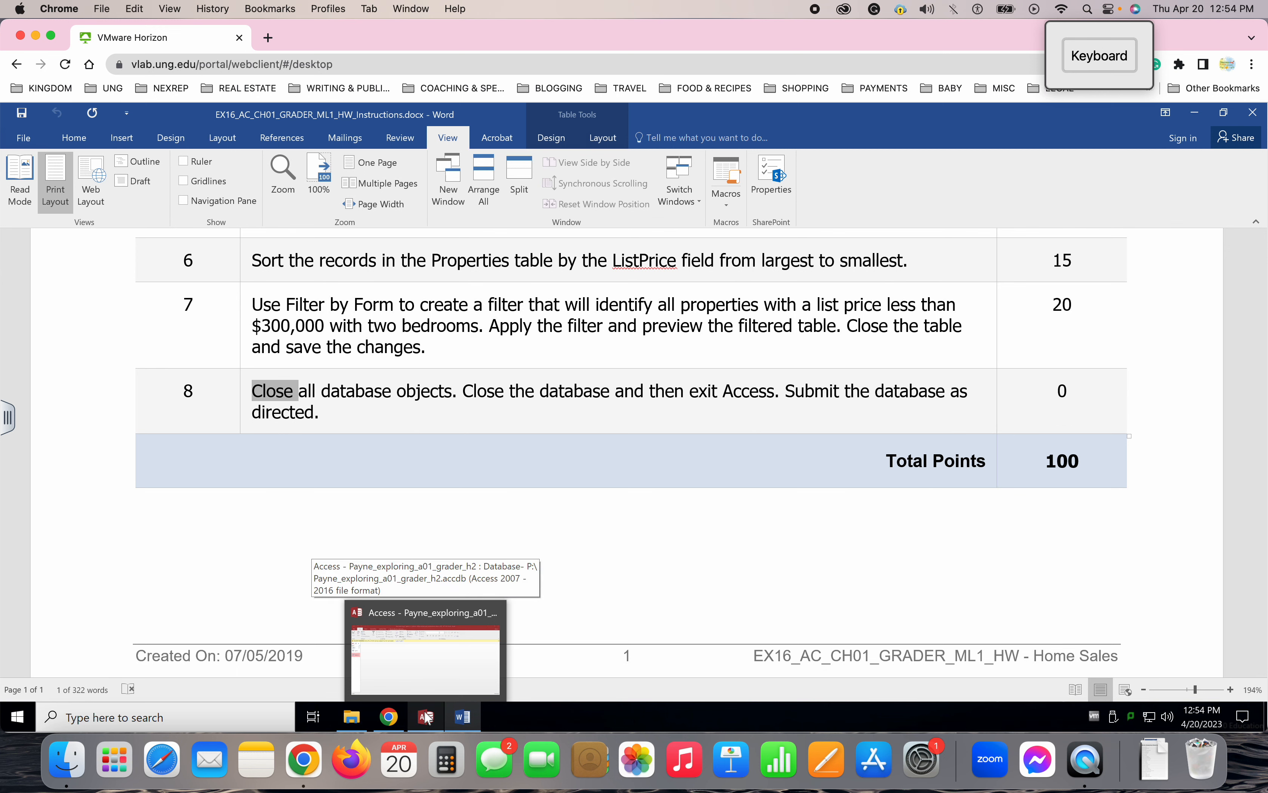
left_click(428, 717)
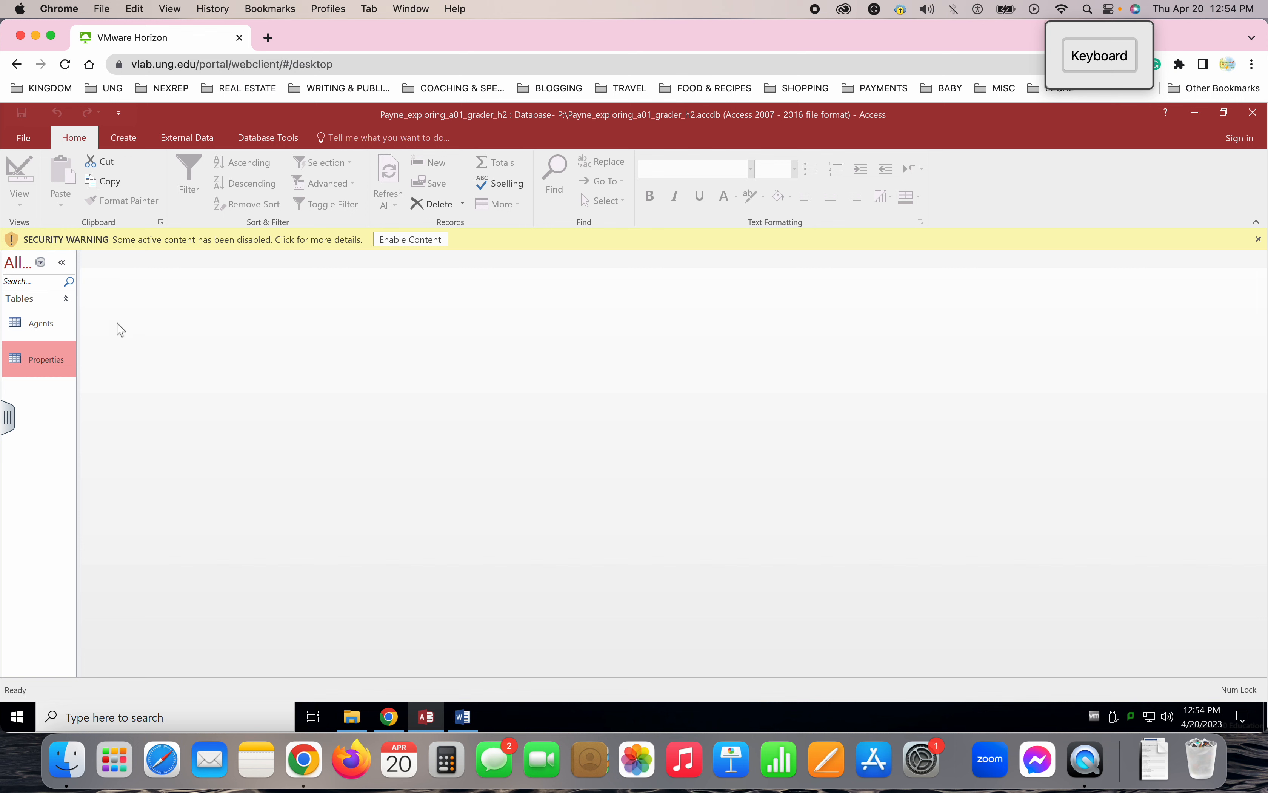
left_click(21, 138)
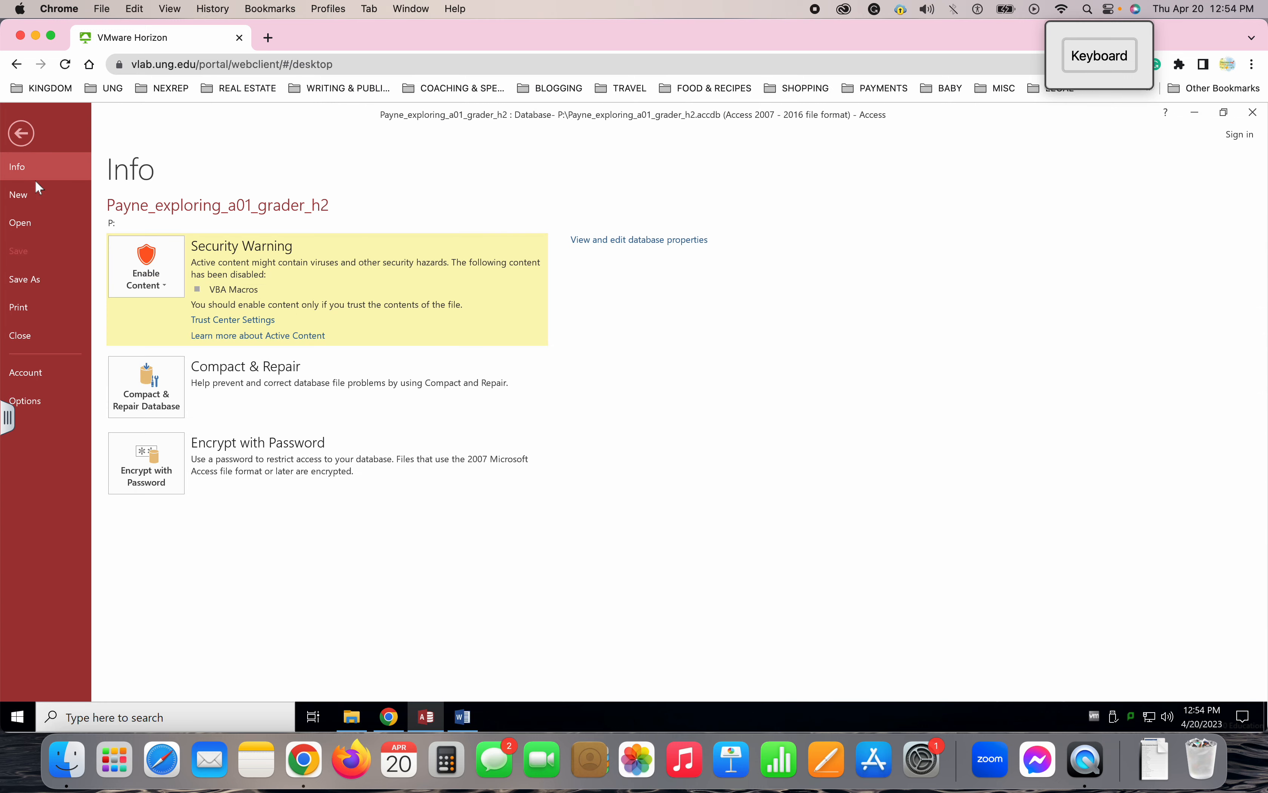
left_click(26, 335)
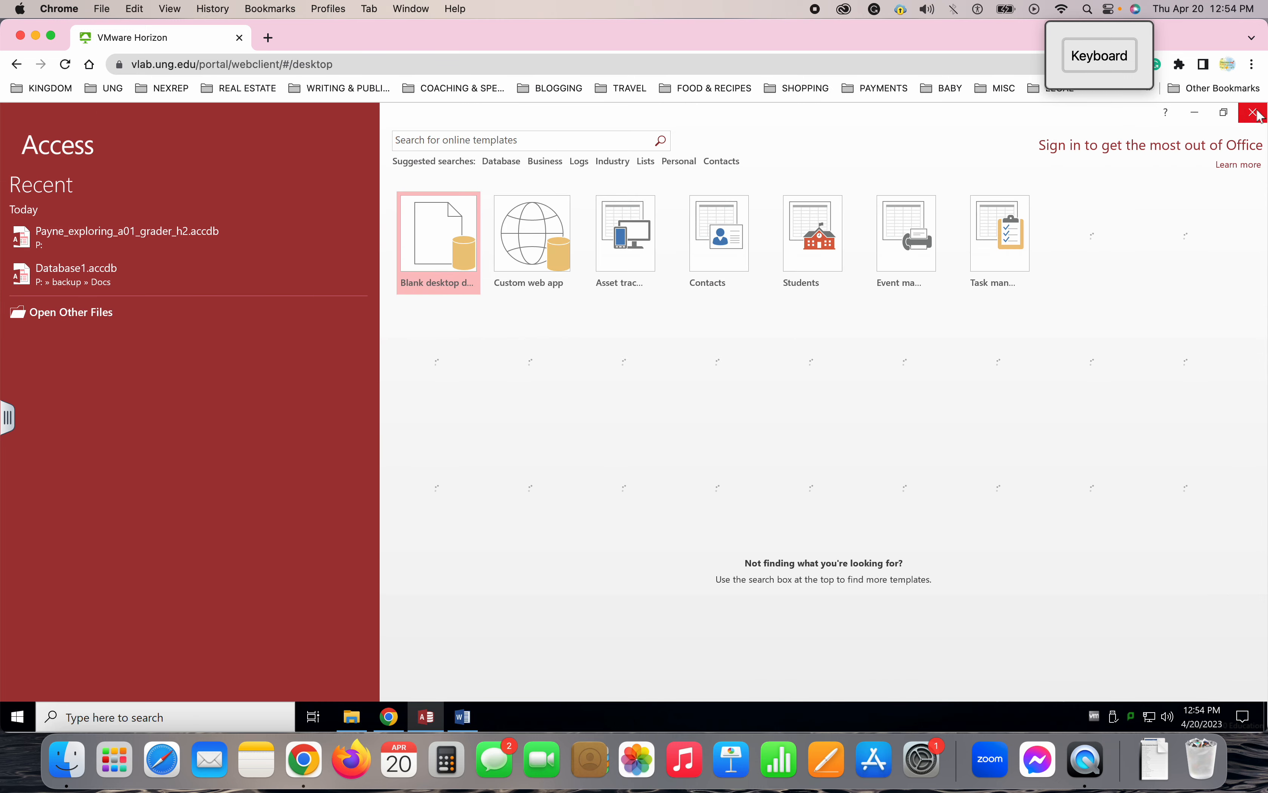
left_click(1258, 113)
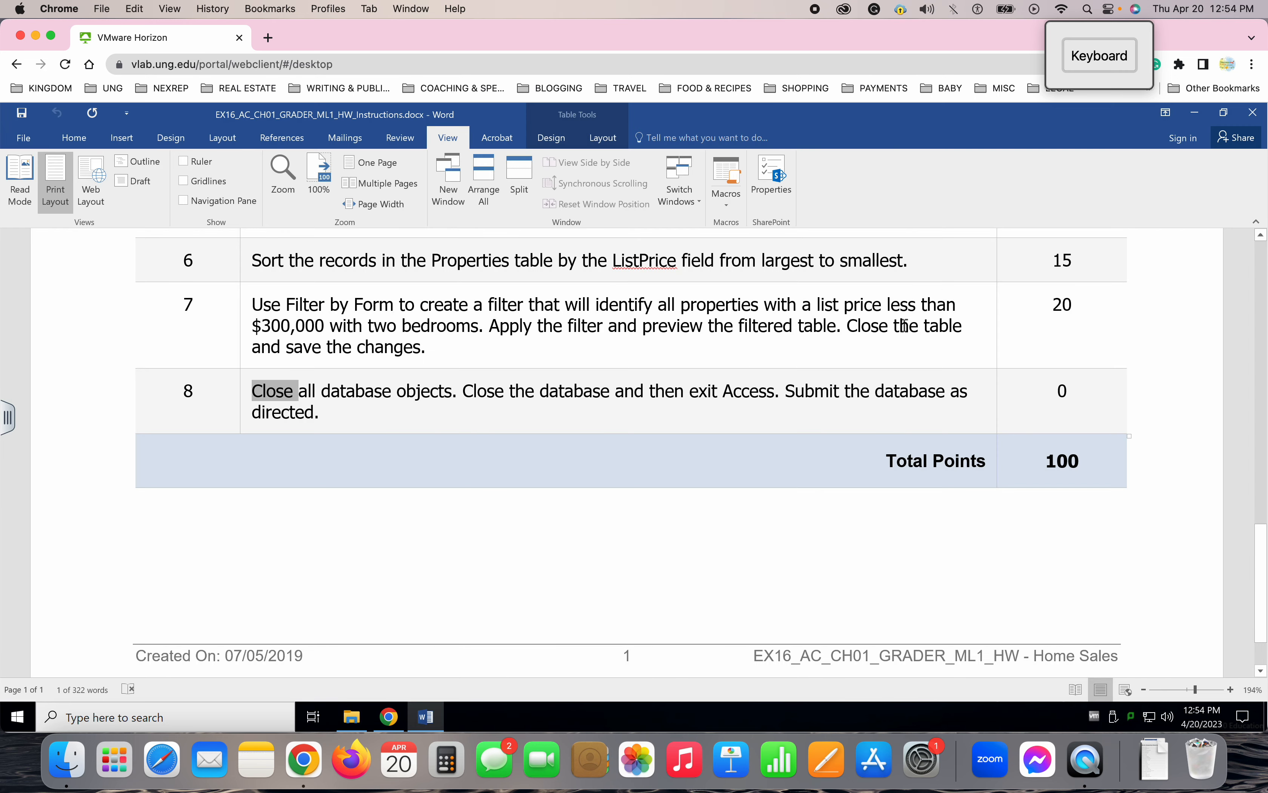
Step: Switch to Chrome, dismiss the starting materials dialog, and upload the completed a01_grader_h2 Access database to the grader project
left_click(389, 717)
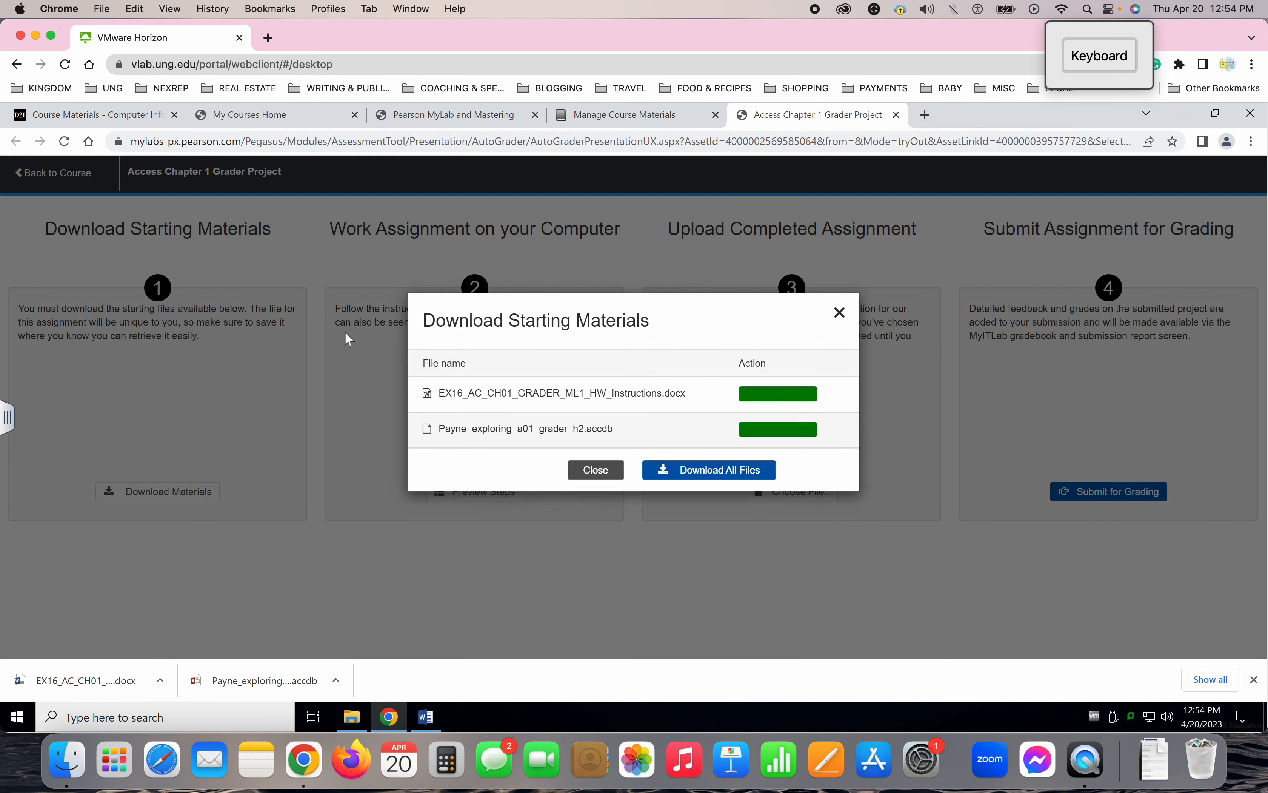
left_click(596, 470)
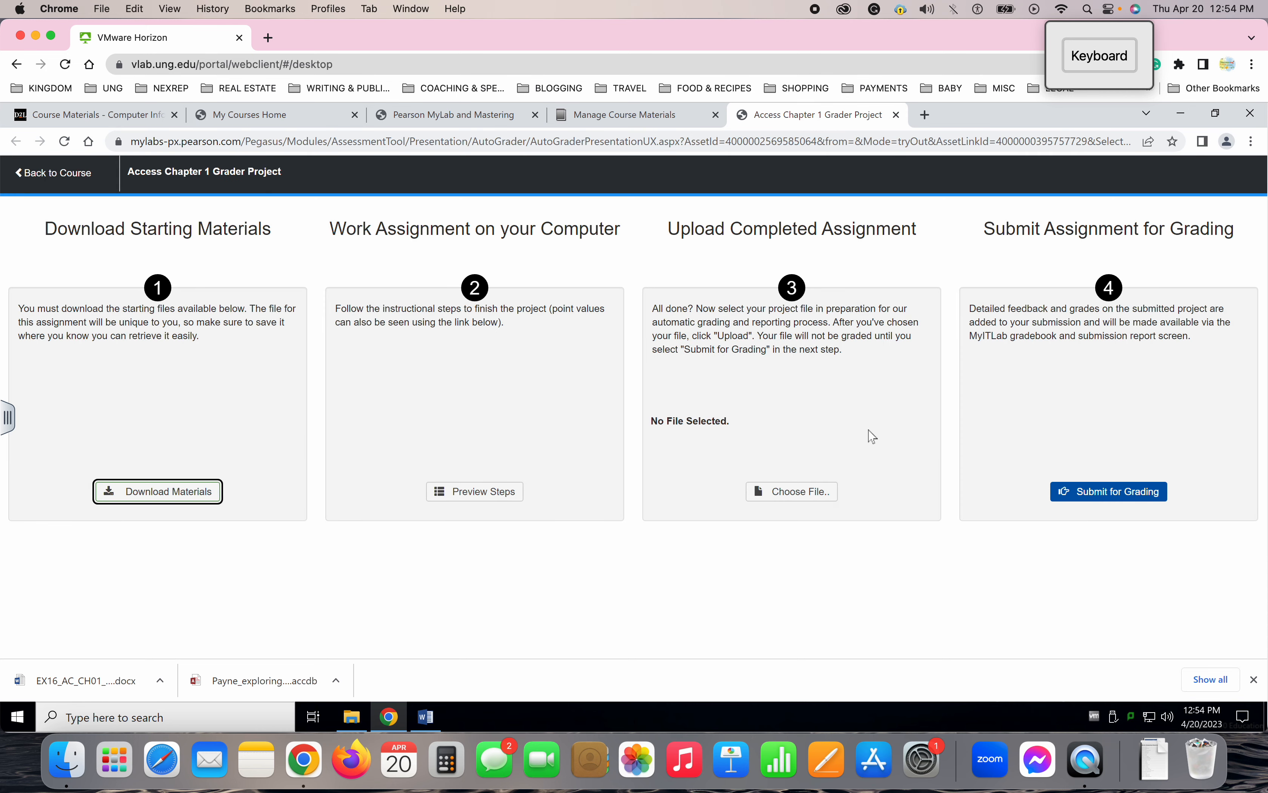
left_click(788, 493)
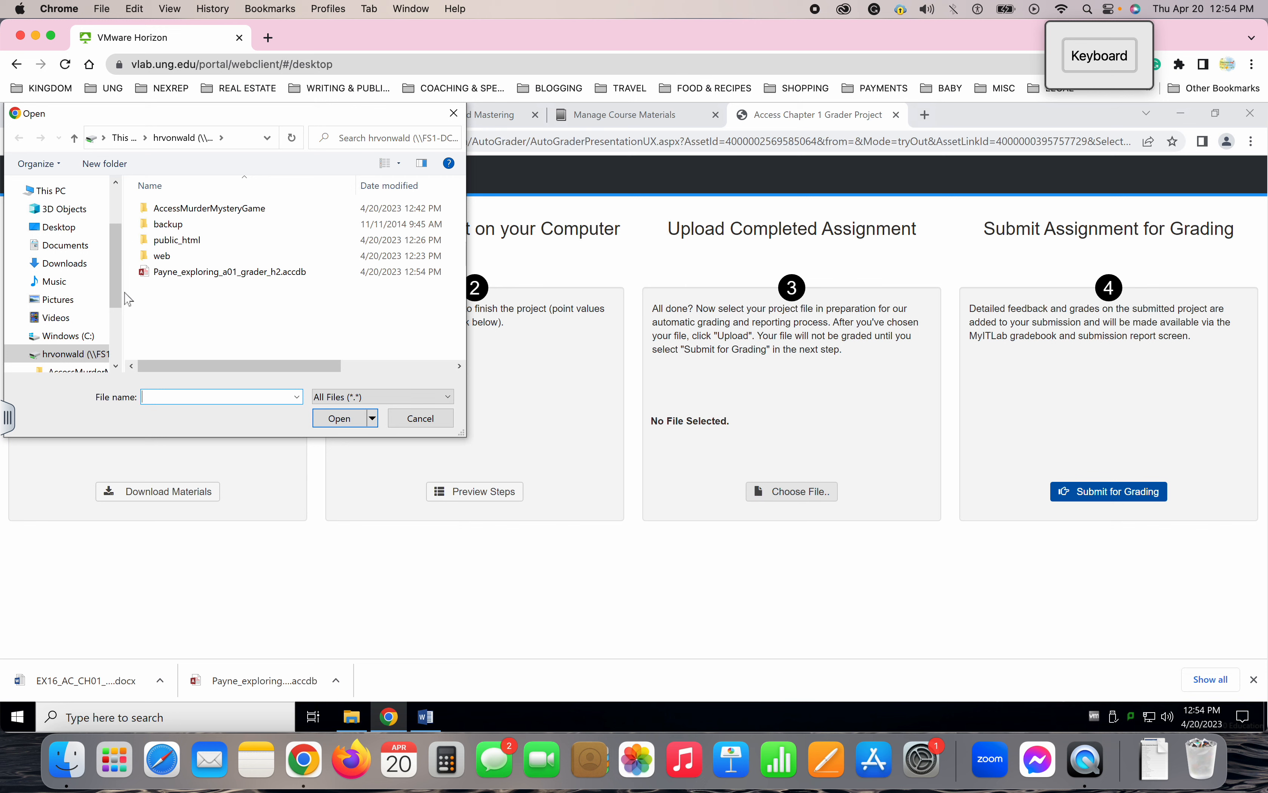
left_click_drag(116, 257, 120, 307)
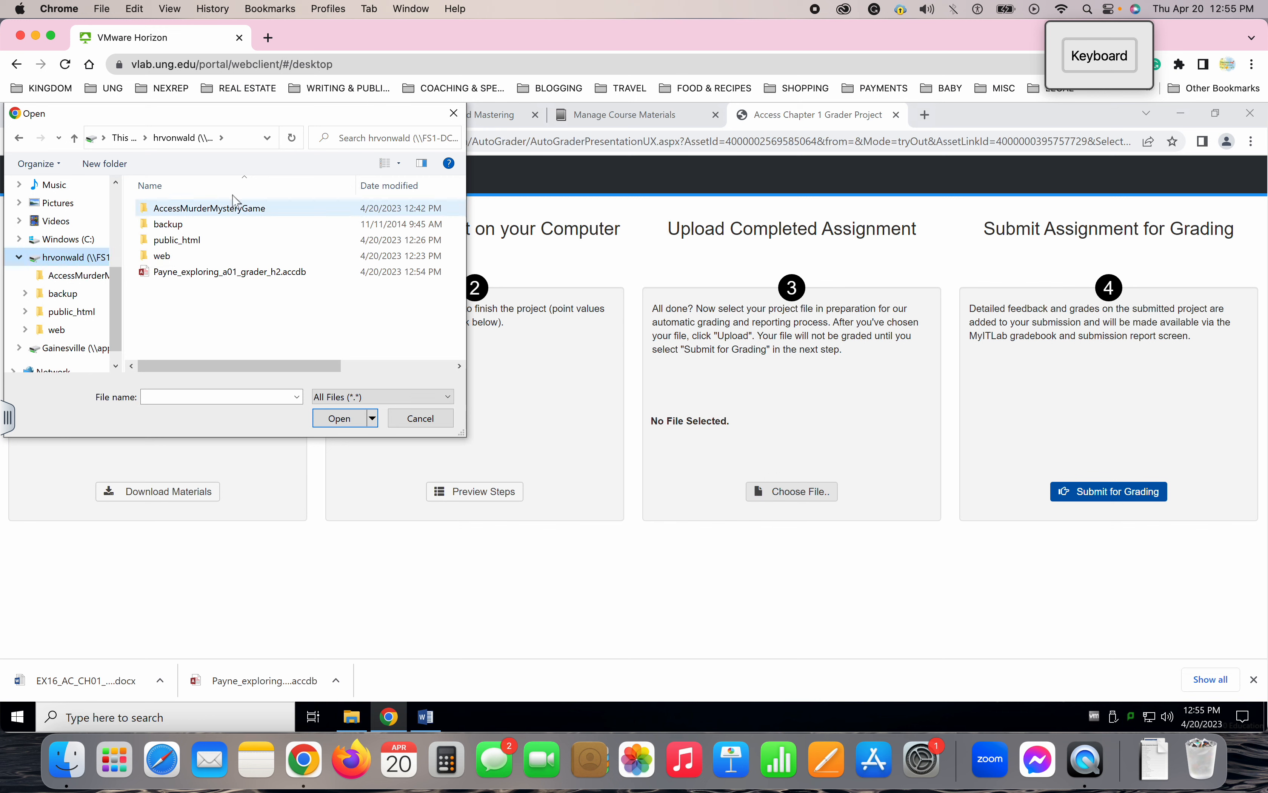
left_click(206, 275)
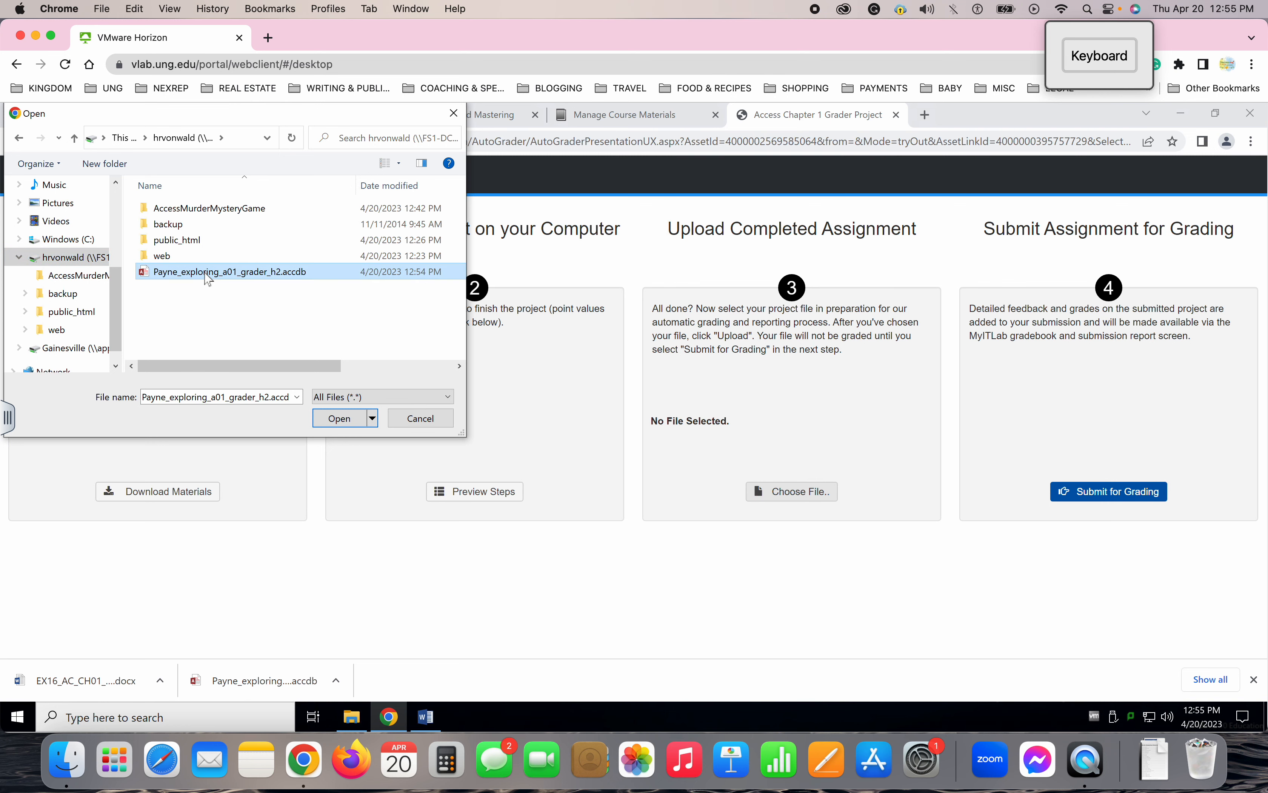
left_click(344, 422)
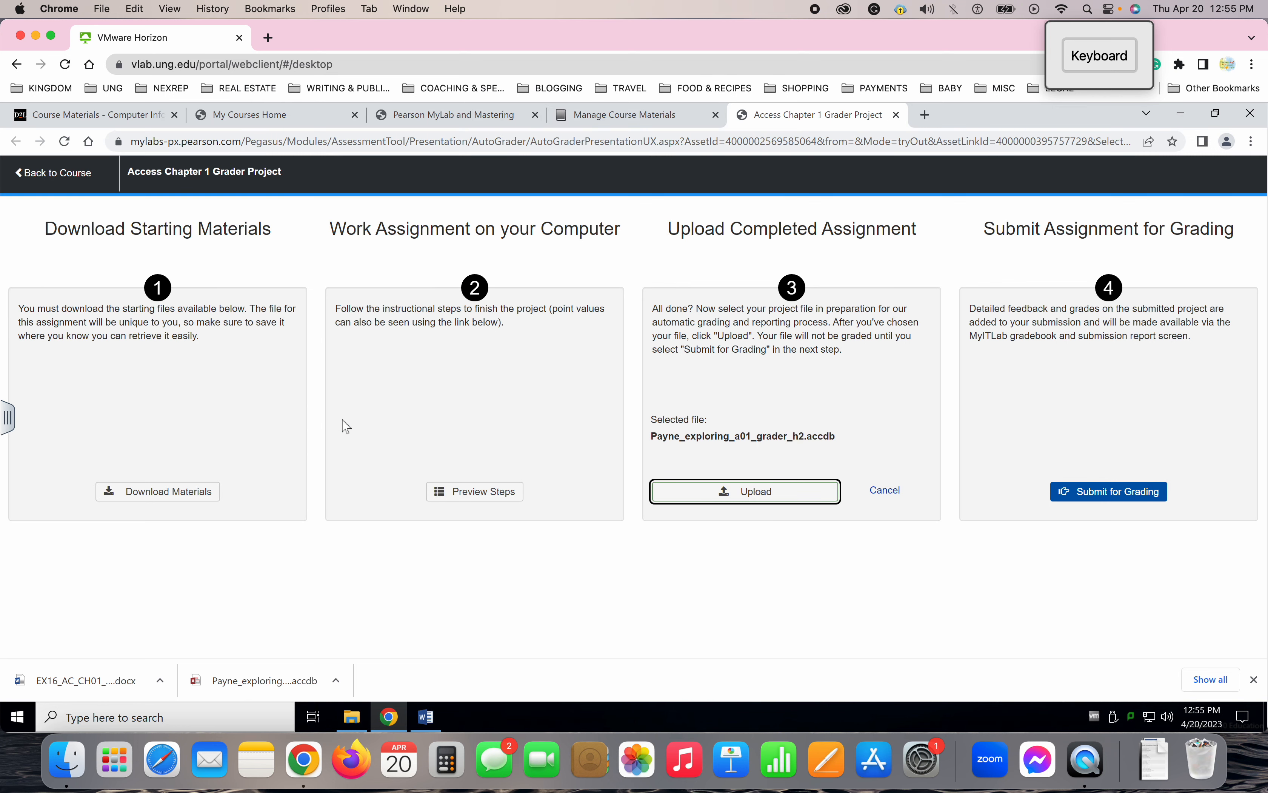
left_click(740, 493)
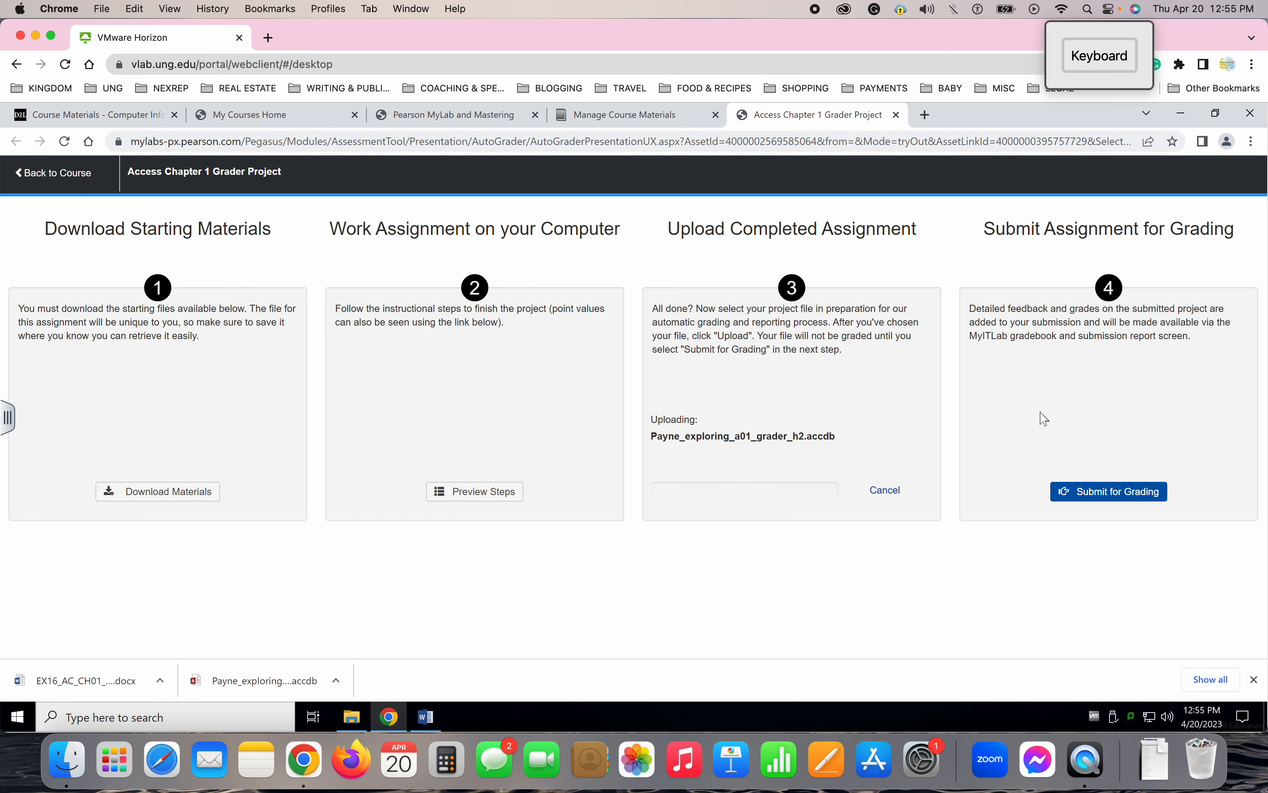
Step: Submit the uploaded Access Chapter 1 project for grading and close the assignment to return to the Grader Projects list
left_click(1107, 496)
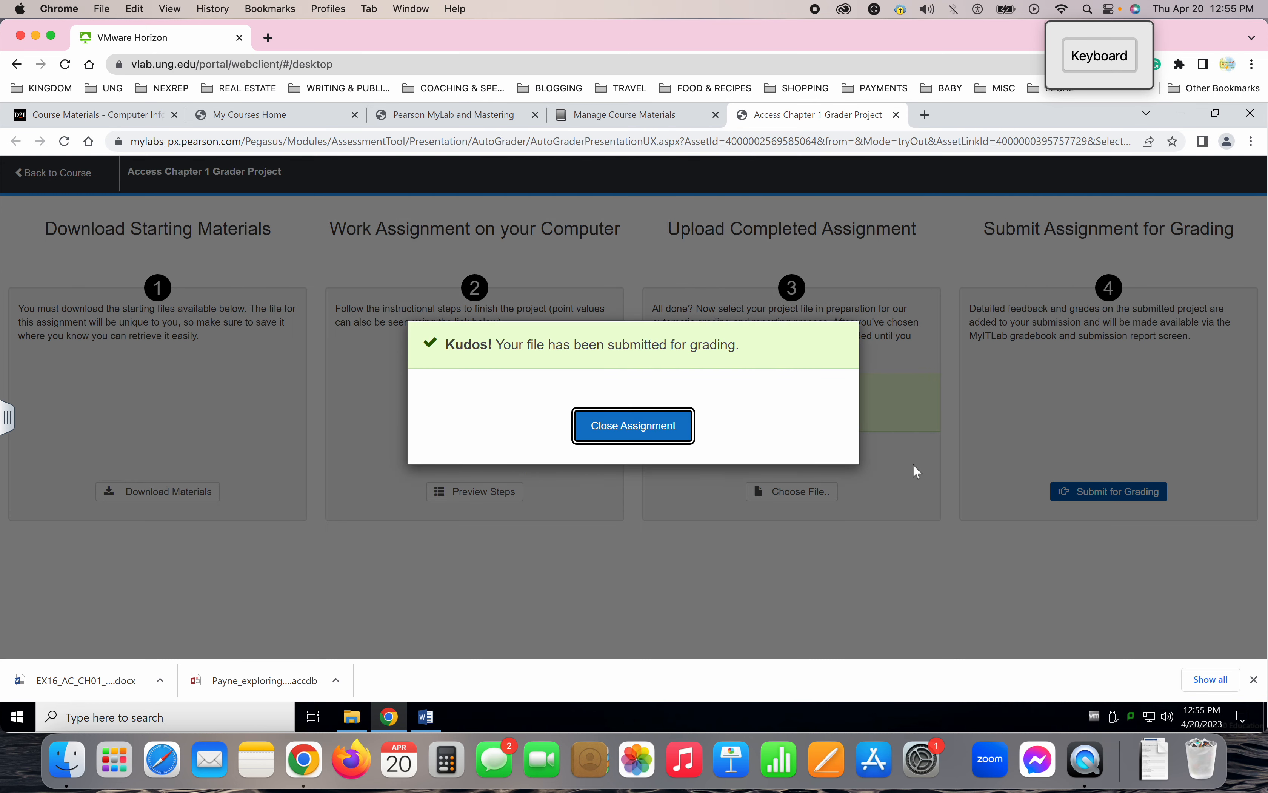
key("Return")
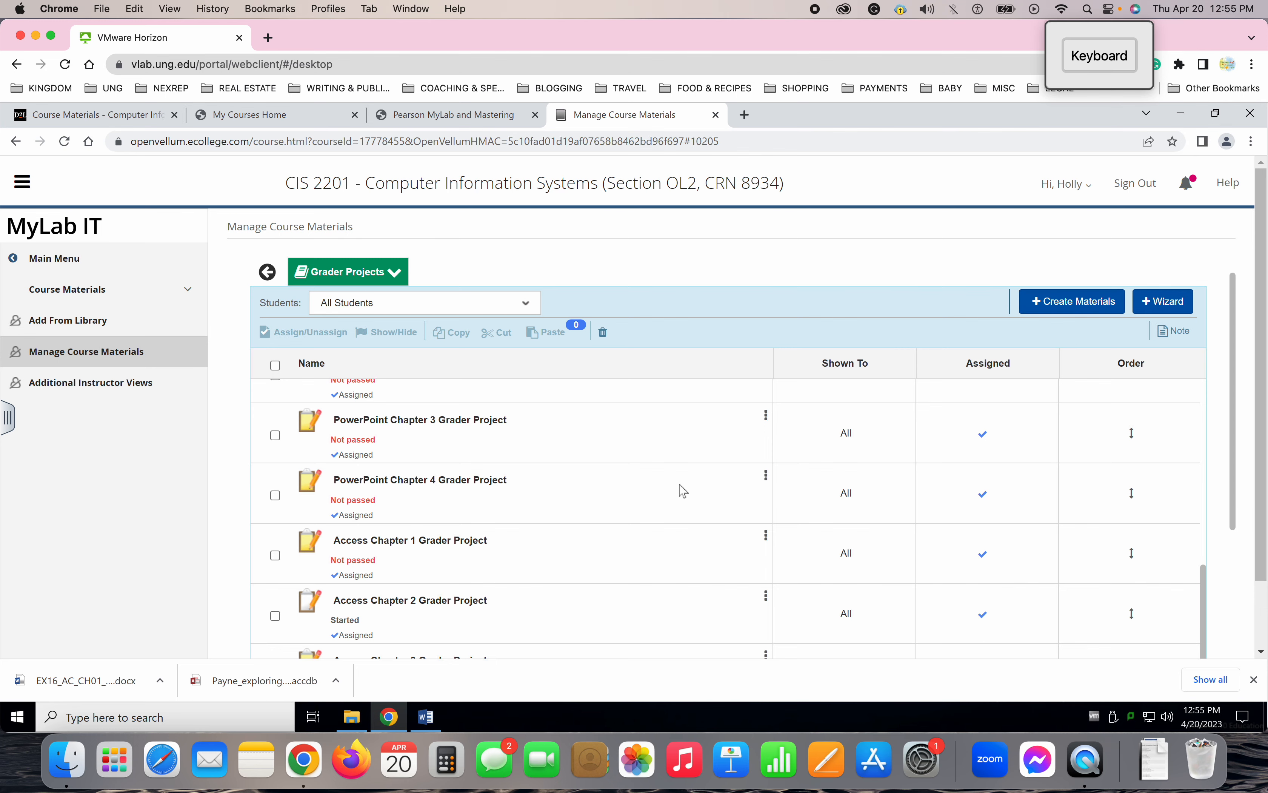
scroll(683, 491, "down", 1)
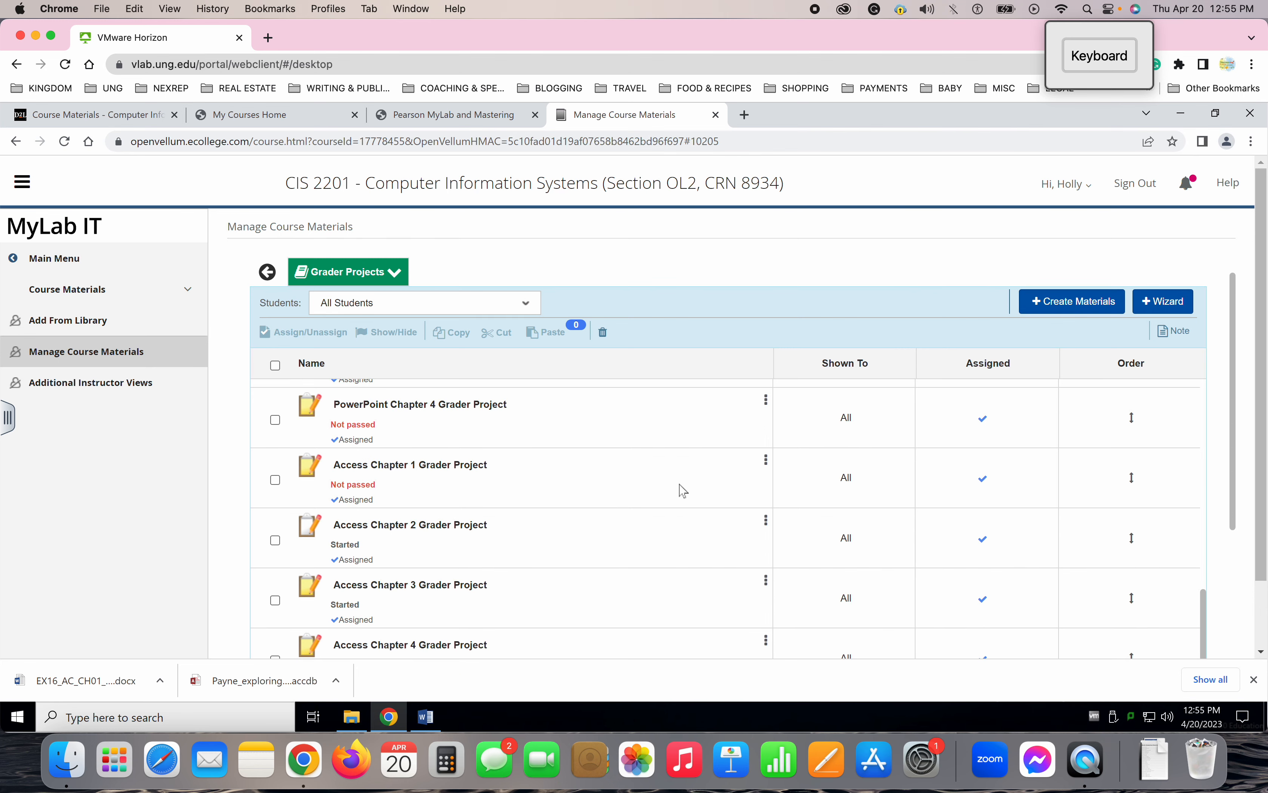